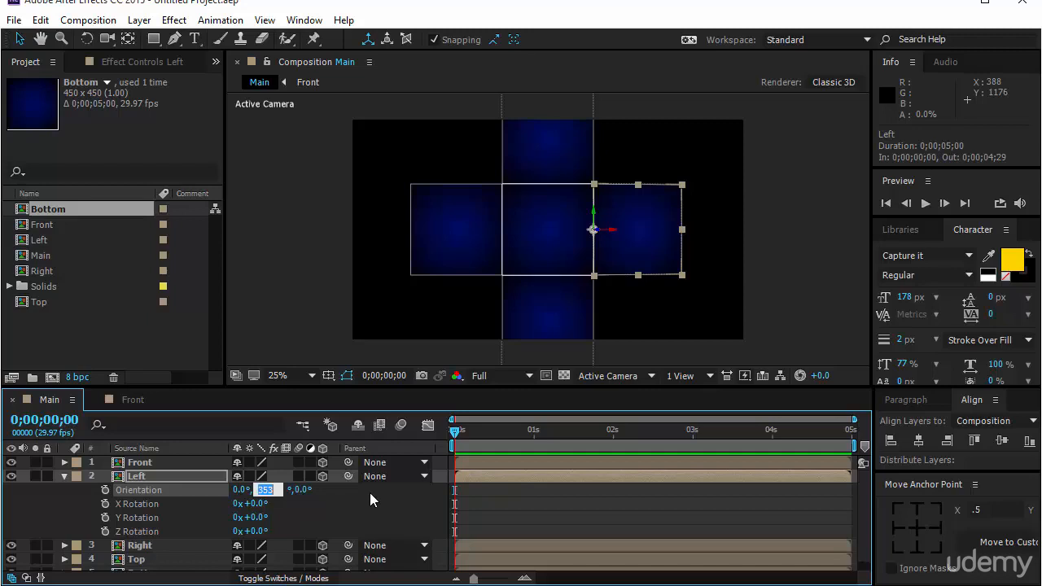
Set the Y orientation of the Left layer to 270° and of the Right layer to 90°
{"action": "type", "text": "270"}
{"action": "key", "text": "Return"}
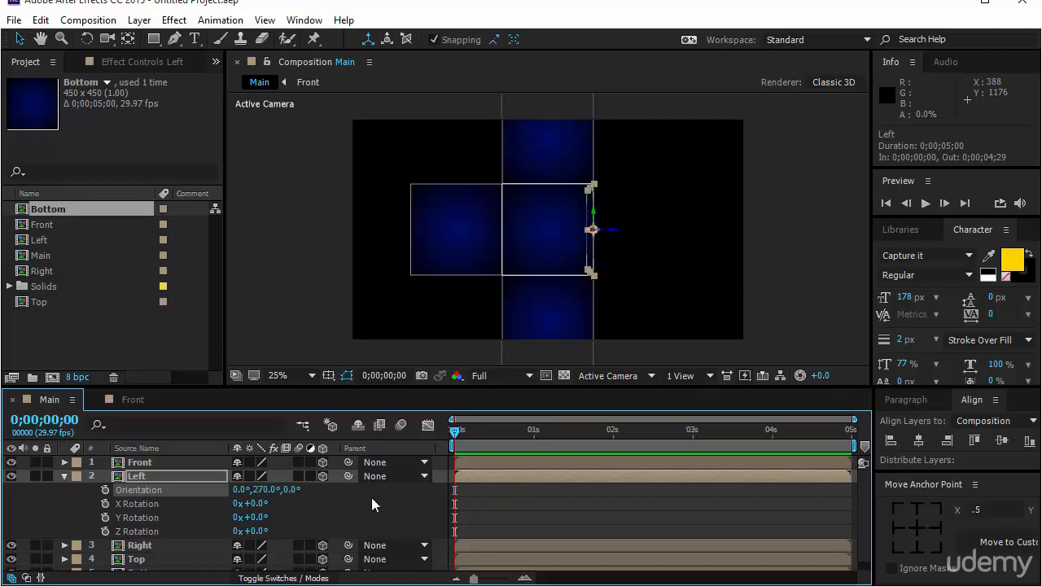
{"action": "left_click", "coordinate": [428, 245]}
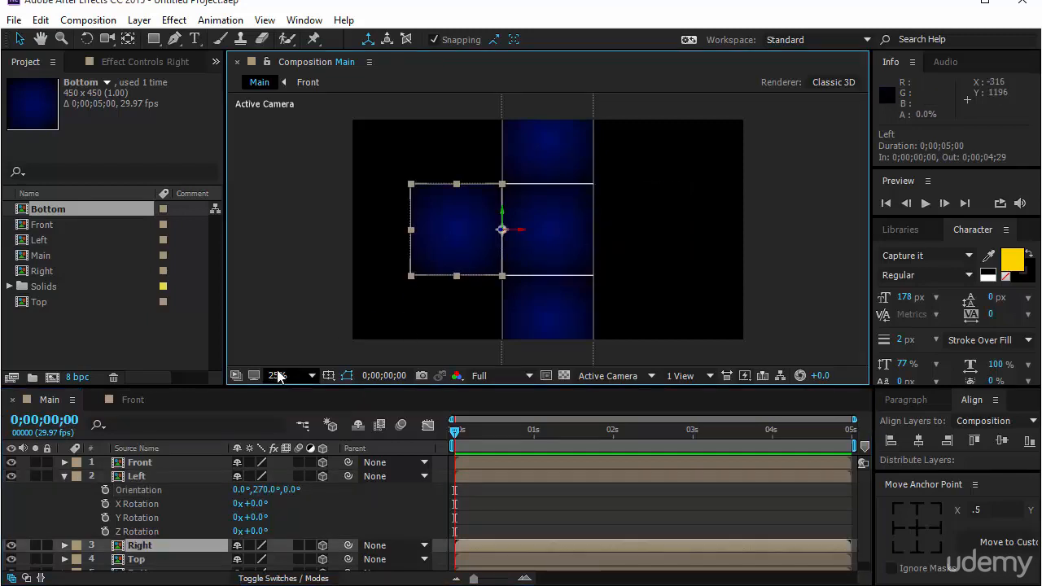
{"action": "key", "text": "r"}
{"action": "scroll", "coordinate": [237, 540], "scroll_direction": "down", "scroll_amount": 1}
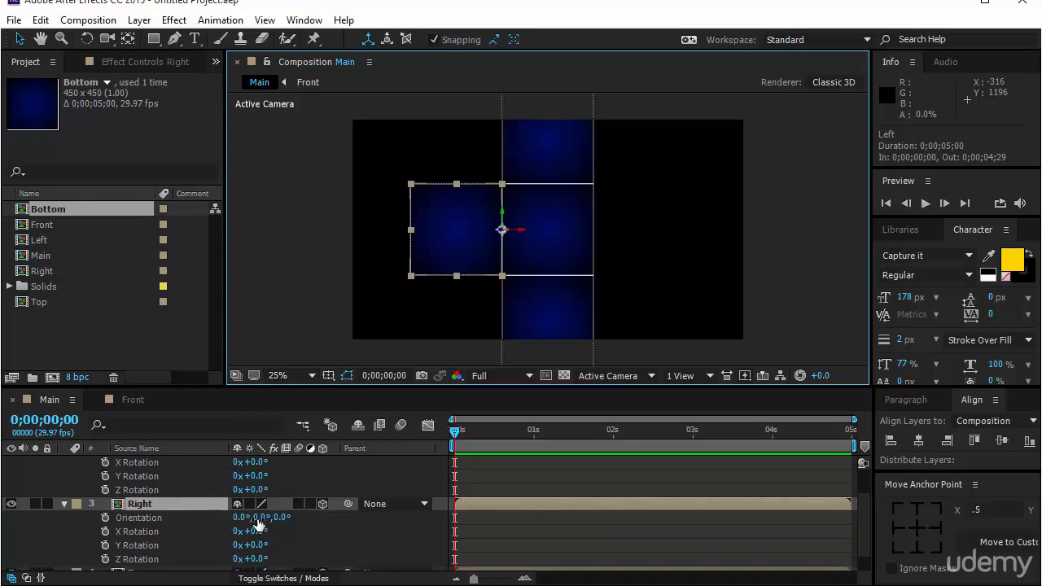
{"action": "left_click", "coordinate": [260, 518]}
{"action": "type", "text": "90"}
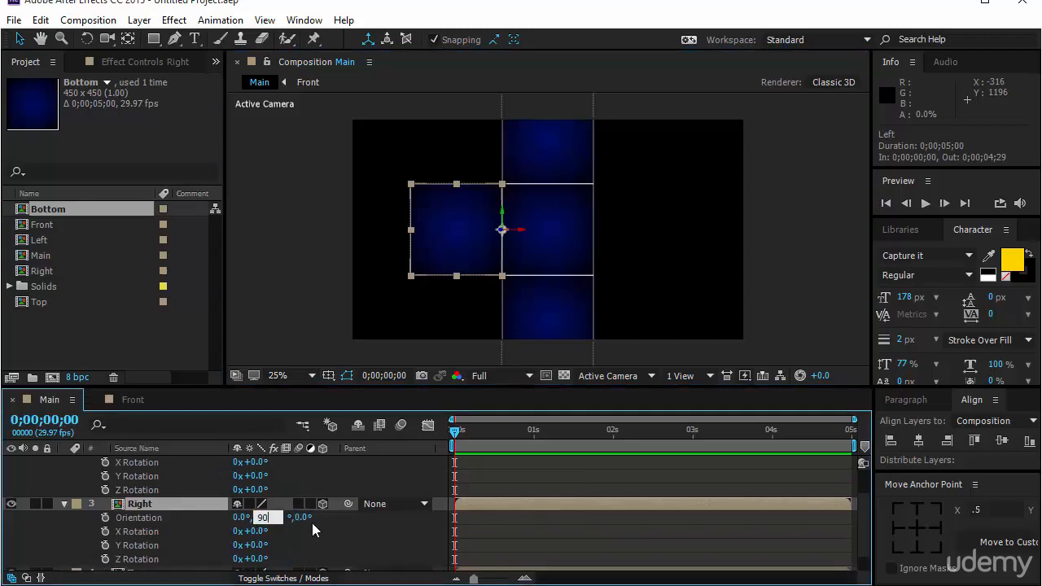
{"action": "key", "text": "Return"}
Set the X orientation of the Bottom layer to 90° so it folds back from the front face
{"action": "left_click", "coordinate": [537, 297]}
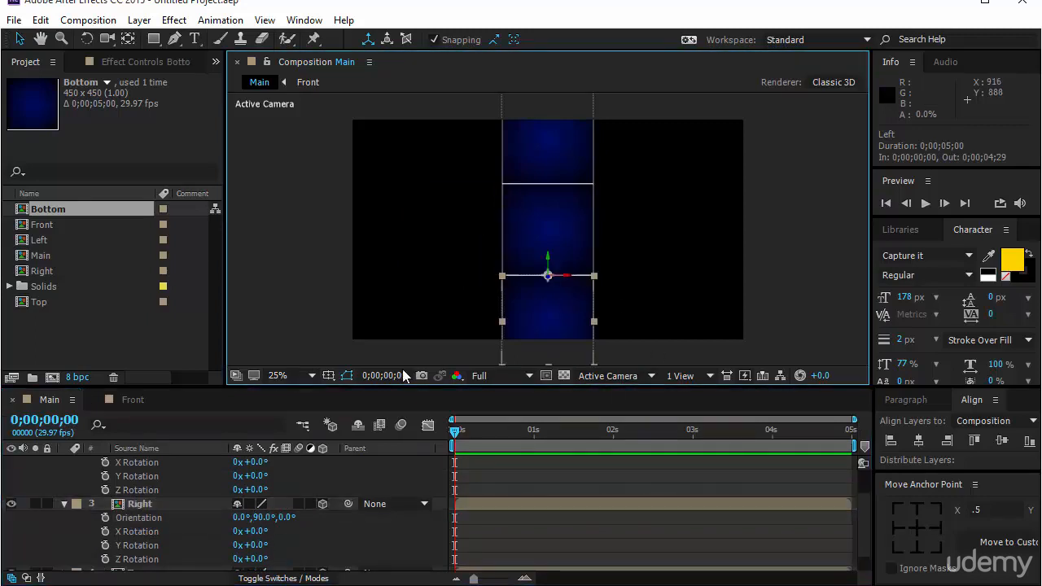
{"action": "scroll", "coordinate": [323, 522], "scroll_direction": "down", "scroll_amount": 1}
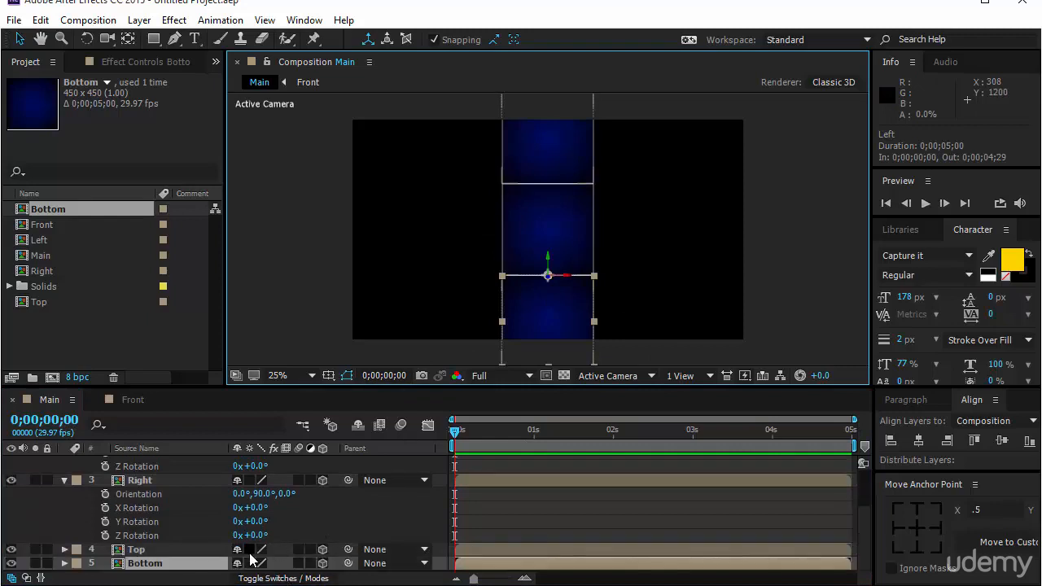
{"action": "key", "text": "r"}
{"action": "scroll", "coordinate": [215, 568], "scroll_direction": "down", "scroll_amount": 2}
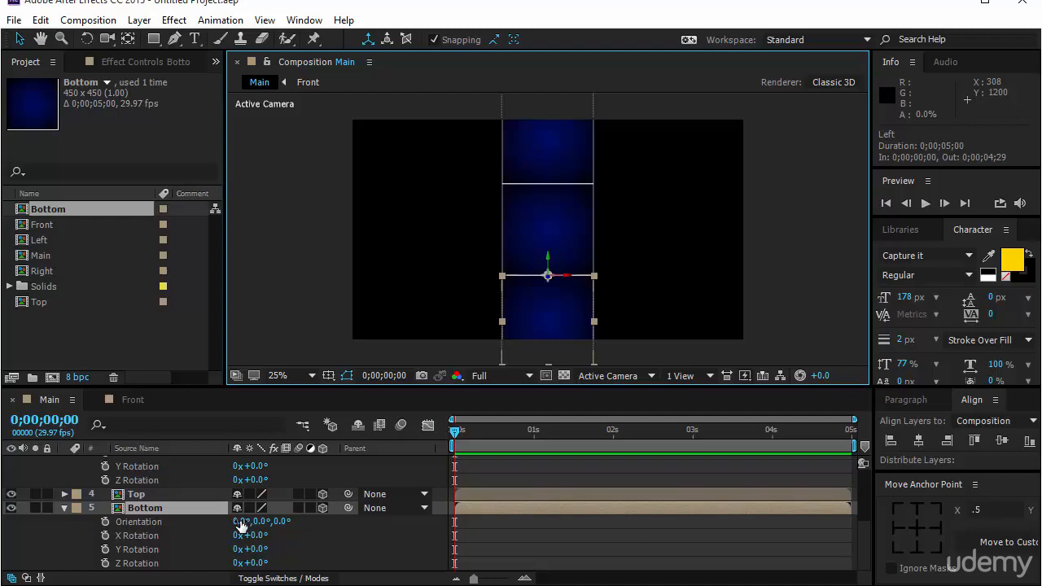
{"action": "left_click_drag", "start_coordinate": [241, 527], "coordinate": [241, 529]}
{"action": "left_click", "coordinate": [241, 528]}
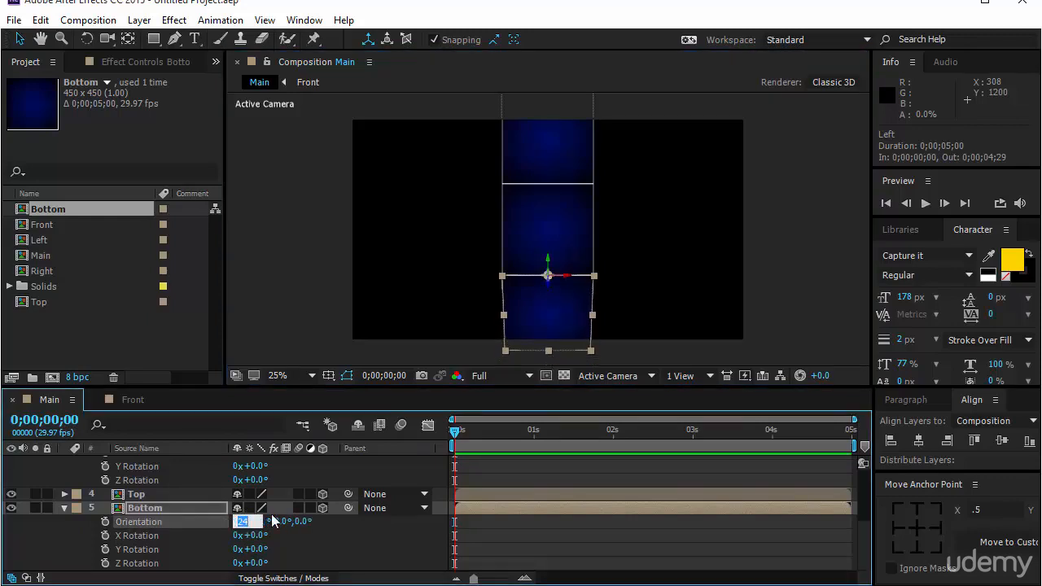
{"action": "type", "text": "90"}
{"action": "key", "text": "Return"}
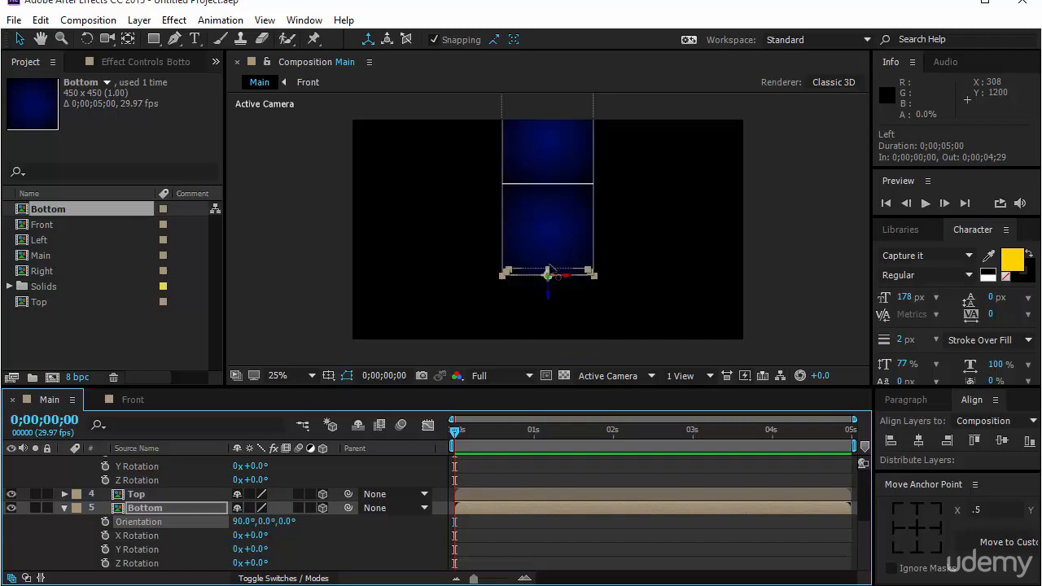
Set the X orientation of the Top layer to -90° so it folds back from the front face
{"action": "left_click", "coordinate": [177, 493]}
{"action": "scroll", "coordinate": [177, 488], "scroll_direction": "up", "scroll_amount": 1}
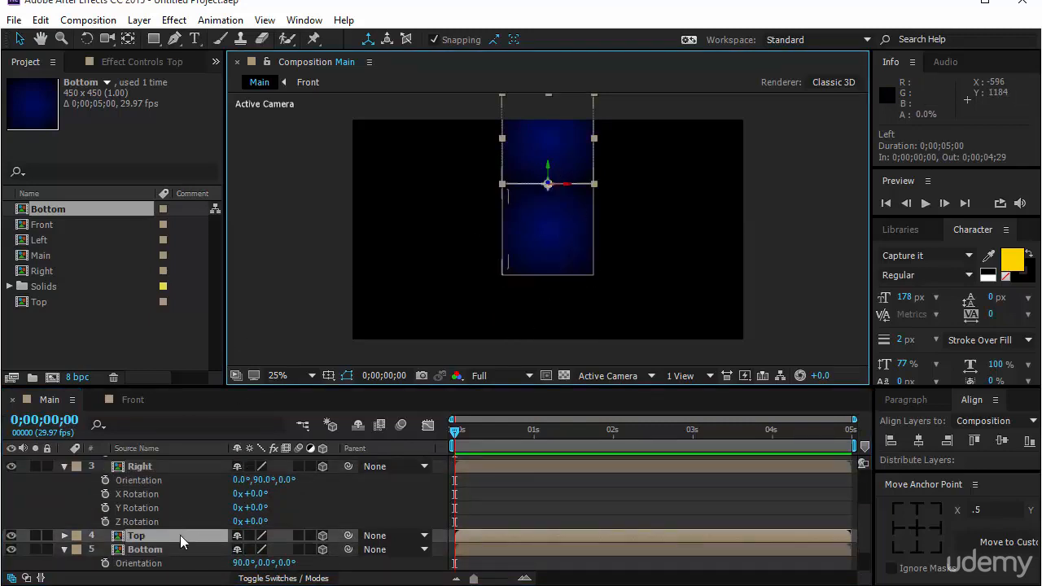
{"action": "key", "text": "r"}
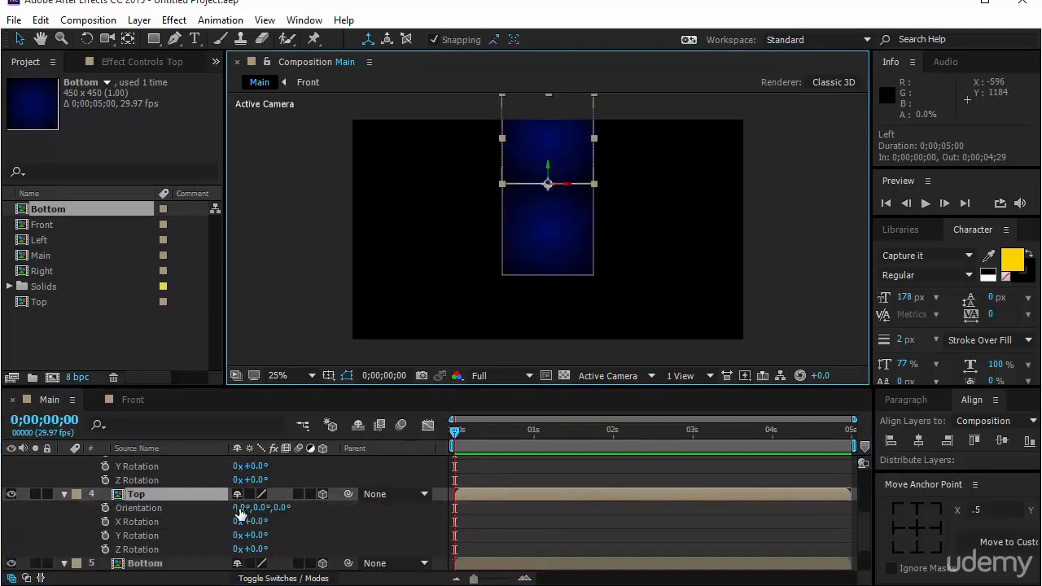
{"action": "left_click", "coordinate": [239, 507]}
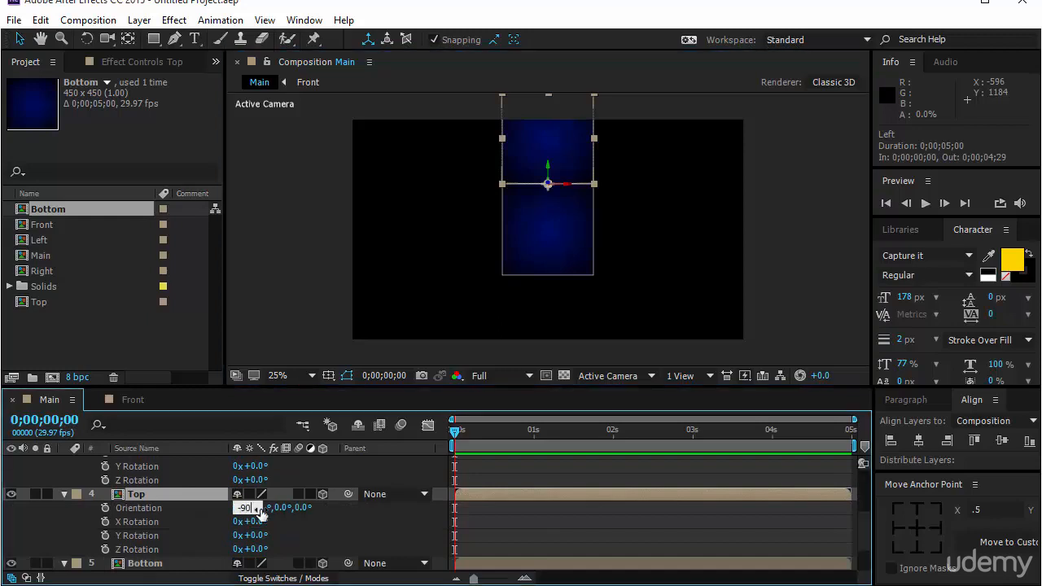
{"action": "key", "text": "Return"}
Duplicate the Front composition in the project and rename the copy Back
{"action": "left_click", "coordinate": [96, 317]}
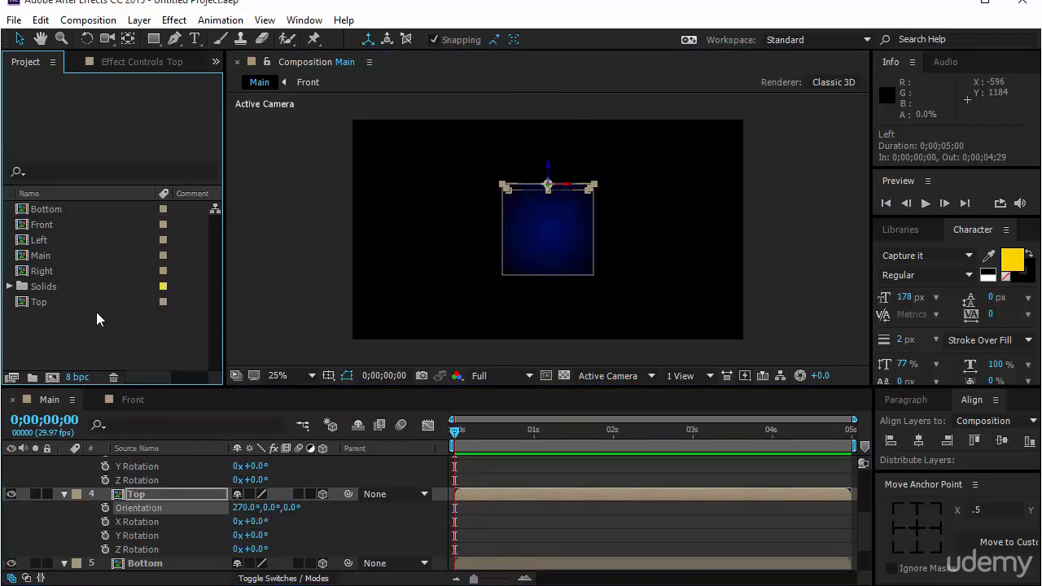
{"action": "left_click", "coordinate": [79, 224]}
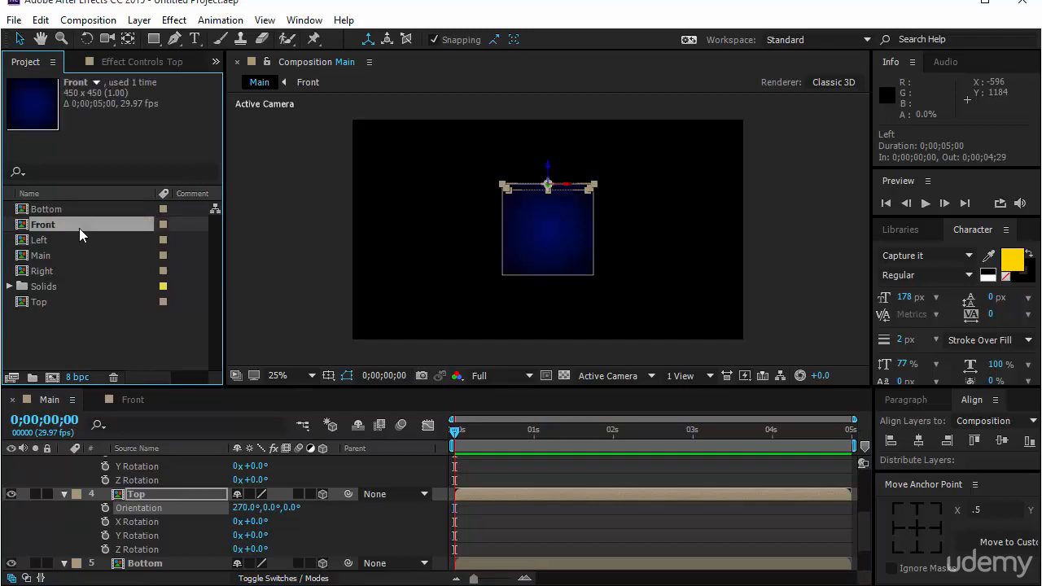
{"action": "key", "text": "ctrl+d"}
{"action": "key", "text": "Return"}
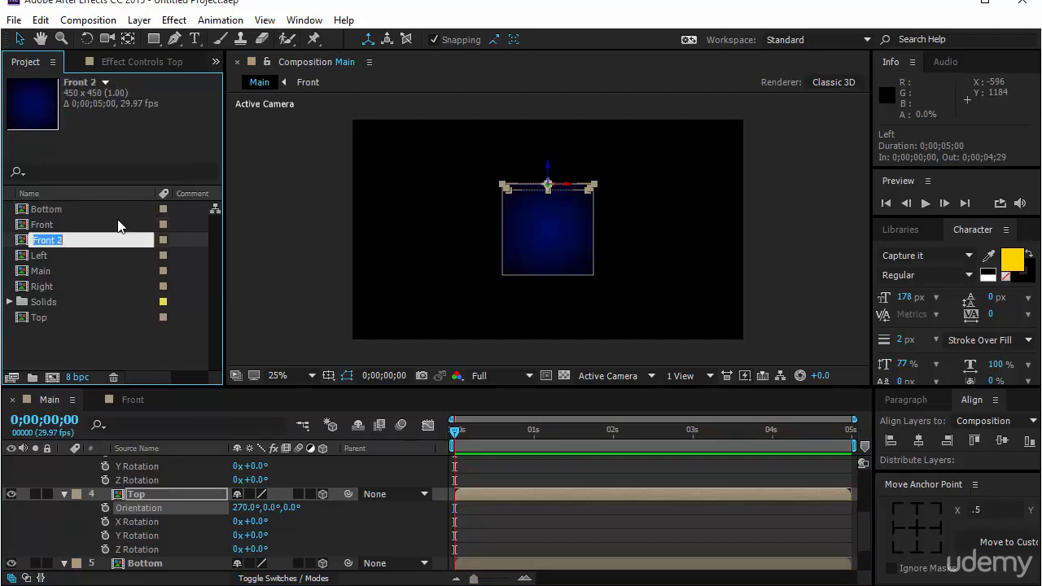
{"action": "type", "text": "Back"}
{"action": "key", "text": "Return"}
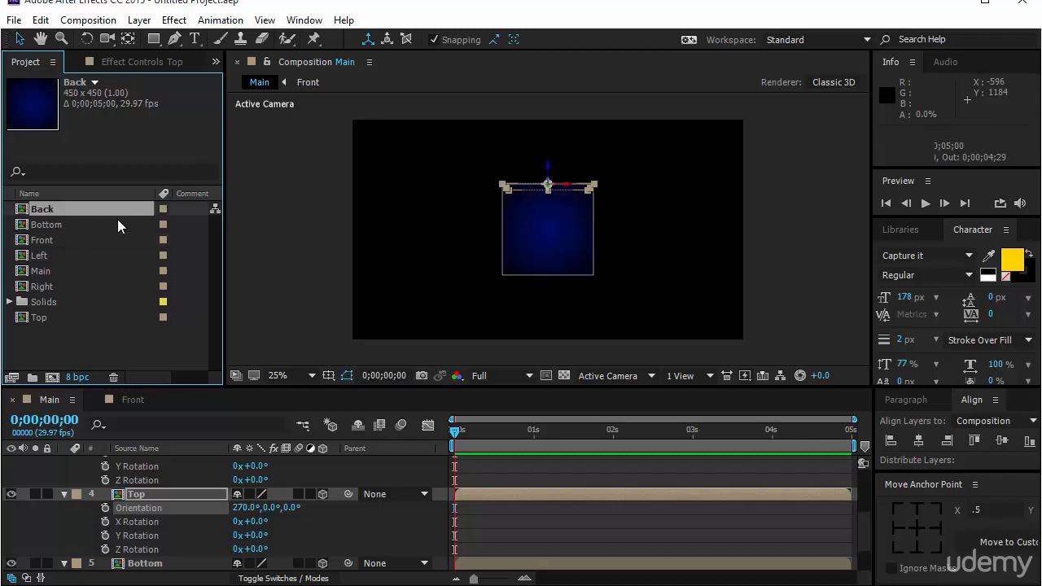
Collapse all layer properties in the Main timeline and add the Back composition beneath the Bottom layer
{"action": "scroll", "coordinate": [133, 487], "scroll_direction": "up", "scroll_amount": 3}
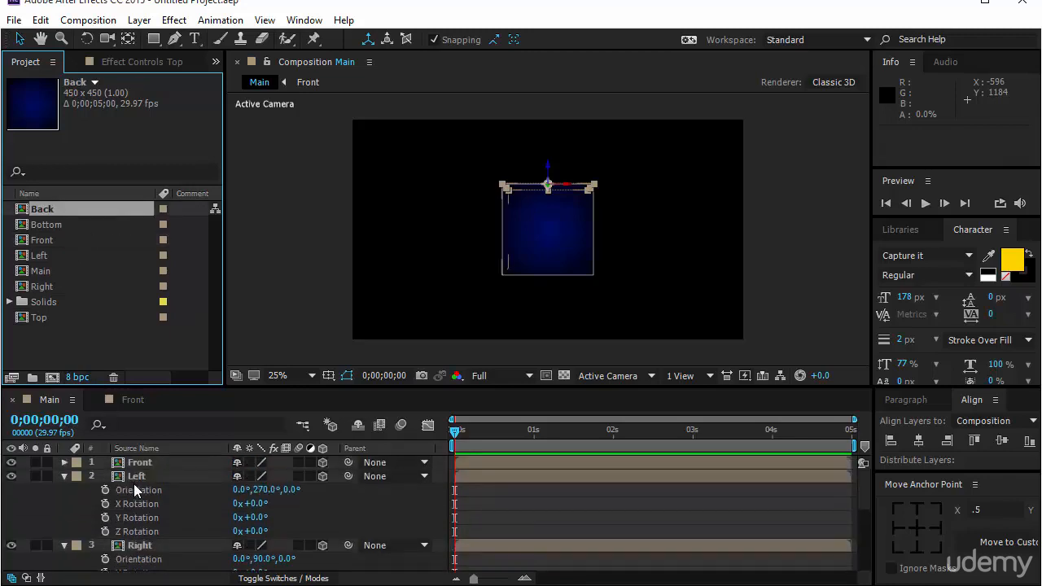
{"action": "left_click", "coordinate": [140, 462]}
{"action": "key", "text": "ctrl+a"}
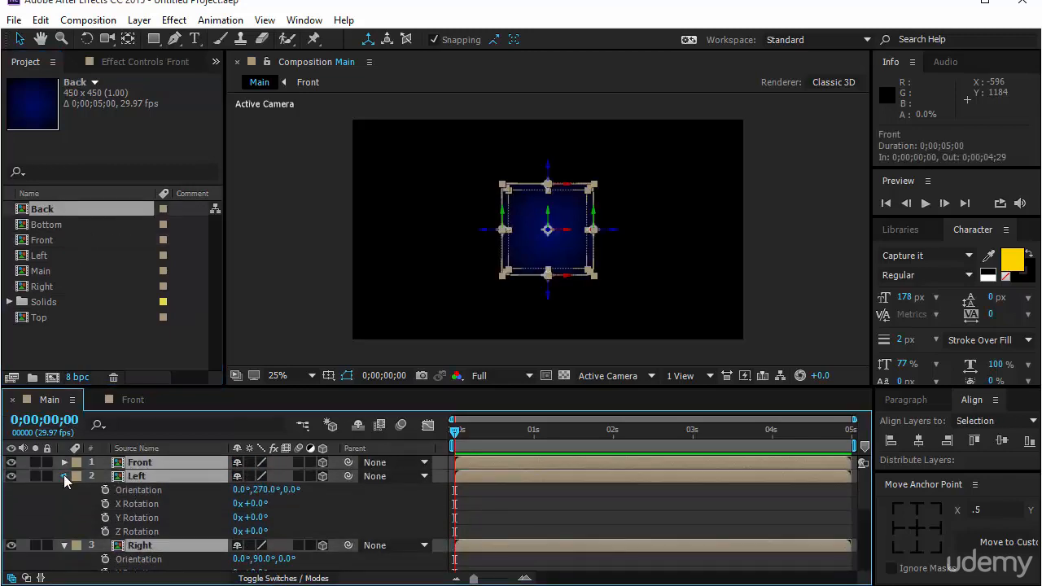
{"action": "left_click", "coordinate": [63, 475]}
{"action": "left_click", "coordinate": [111, 539]}
{"action": "left_click_drag", "start_coordinate": [58, 212], "coordinate": [153, 556]}
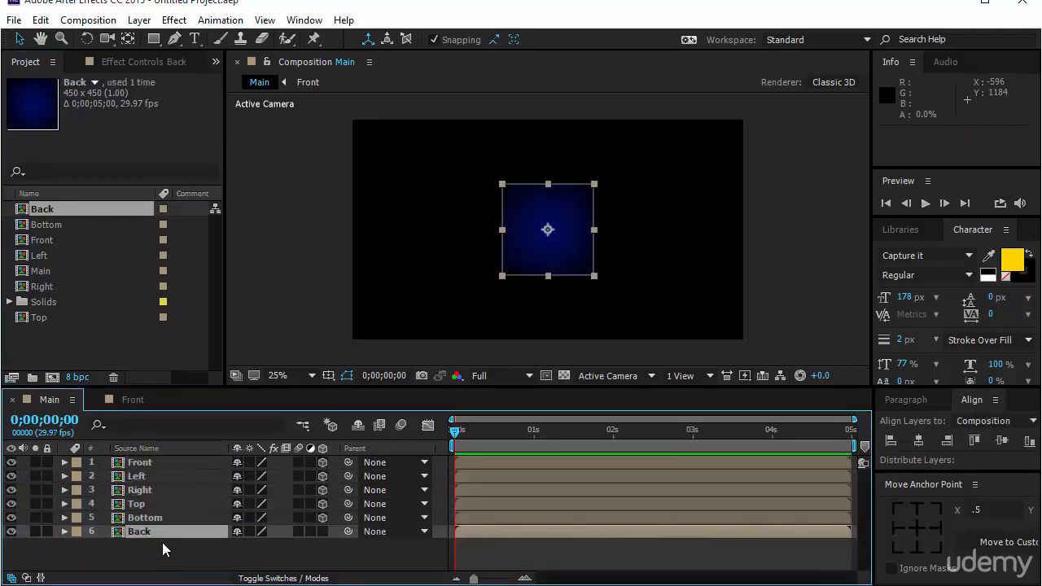
Make the Back layer 3D, set its Z position to 450, and deselect it
{"action": "left_click", "coordinate": [322, 531]}
{"action": "key", "text": "p"}
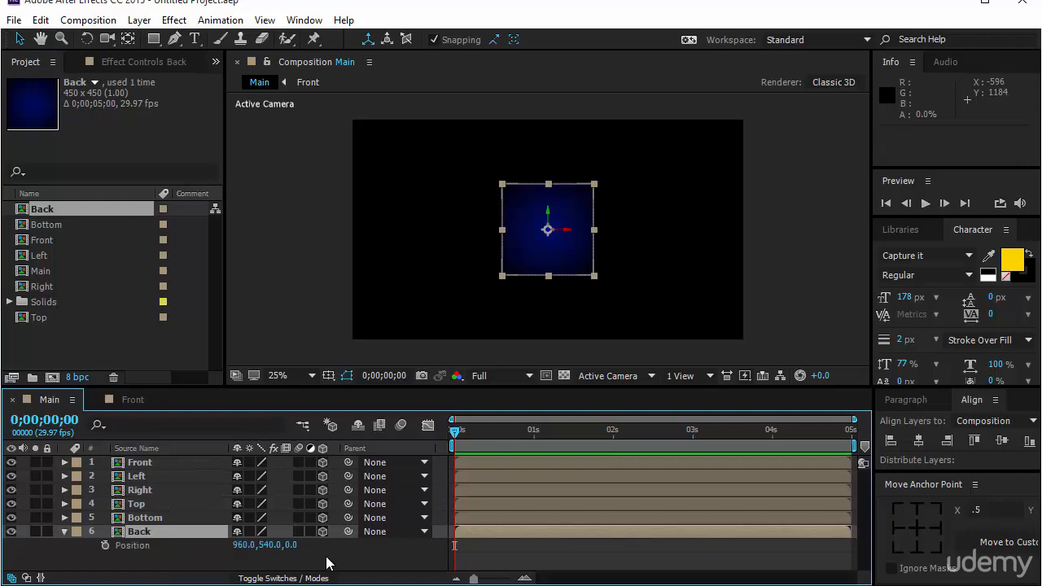
{"action": "left_click", "coordinate": [289, 545]}
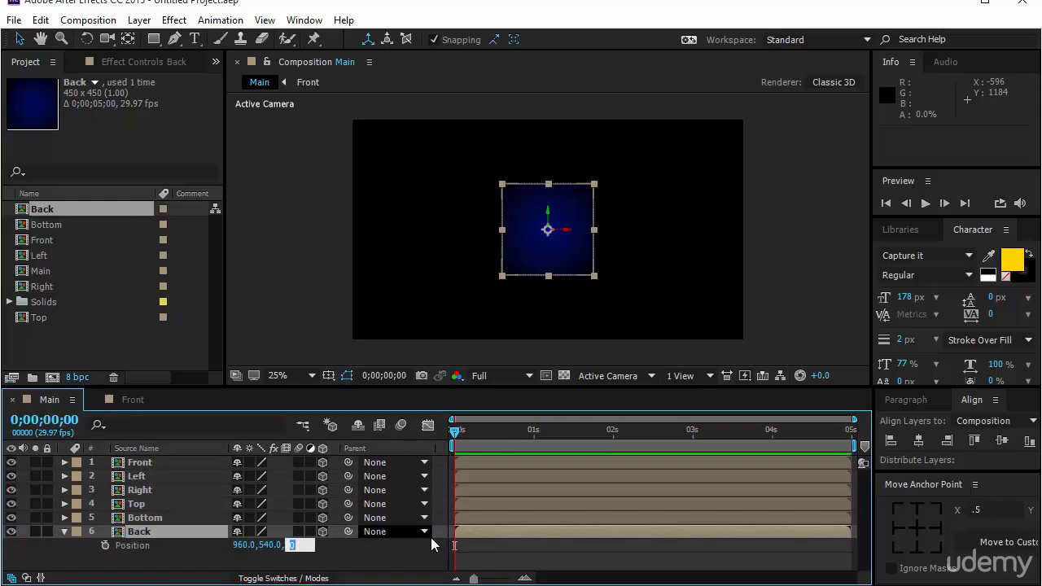
{"action": "type", "text": "450"}
{"action": "key", "text": "Return"}
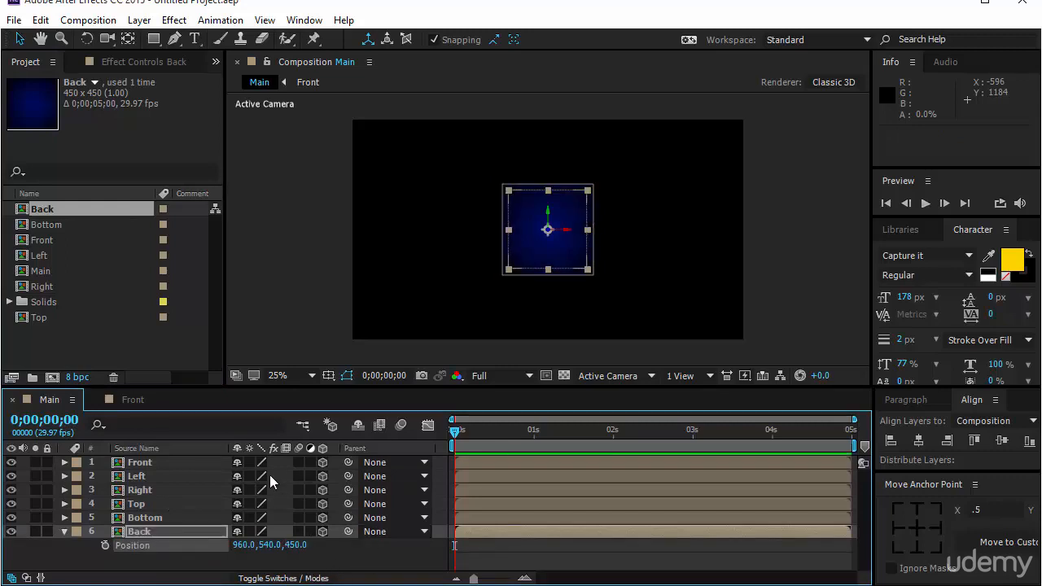
{"action": "left_click", "coordinate": [293, 315]}
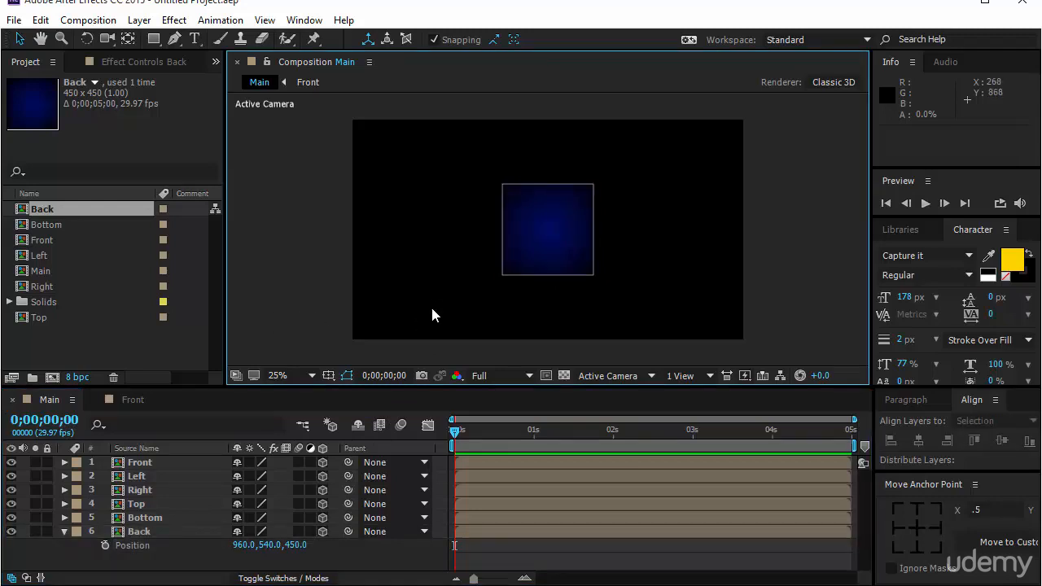
Split the composition display into two horizontal views and switch the Top view to Custom View 1
{"action": "left_click", "coordinate": [652, 376]}
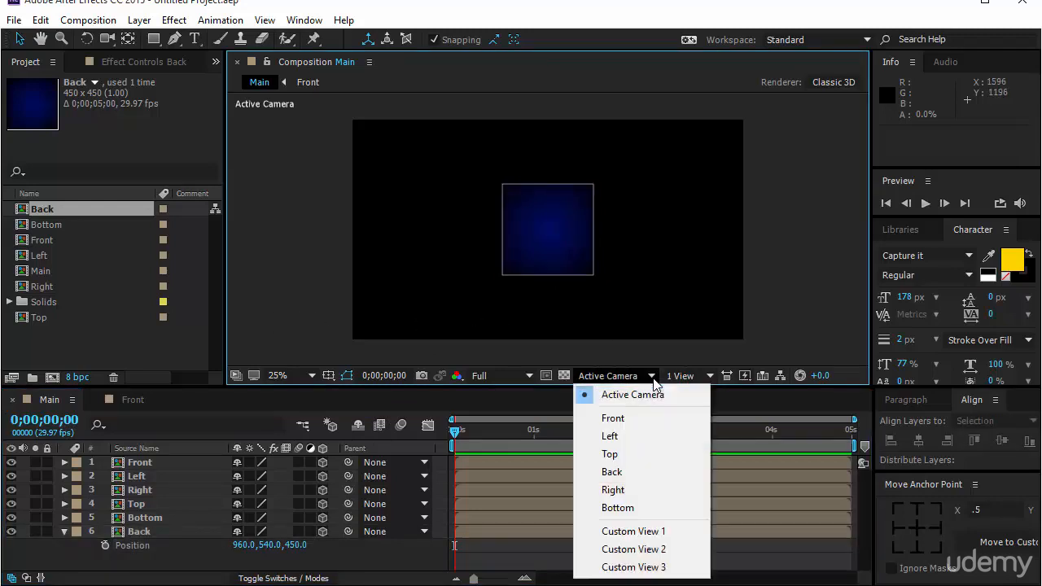
{"action": "left_click", "coordinate": [678, 379]}
{"action": "left_click", "coordinate": [715, 409]}
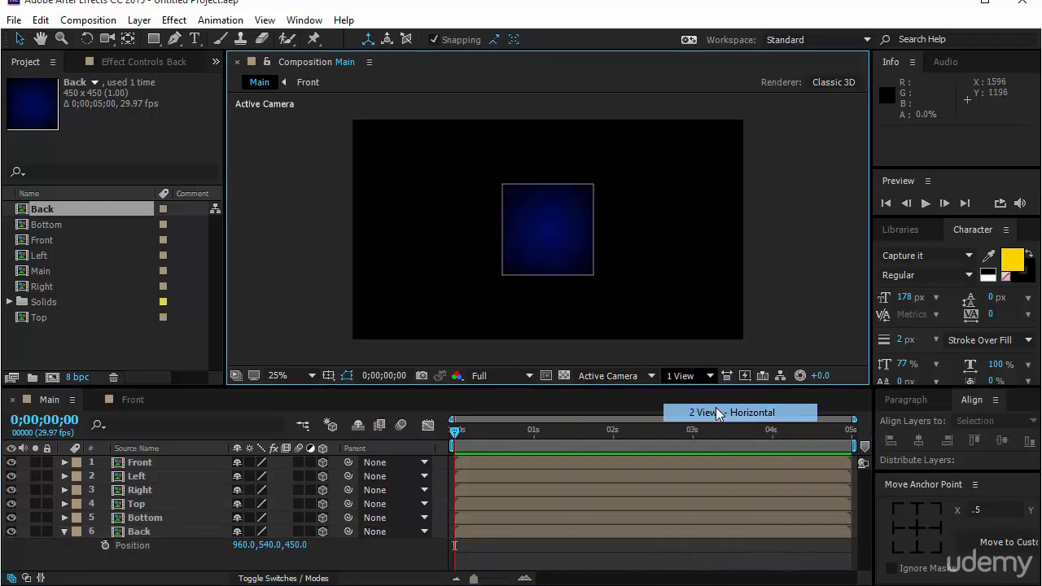
{"action": "left_click", "coordinate": [312, 376]}
{"action": "left_click", "coordinate": [339, 100]}
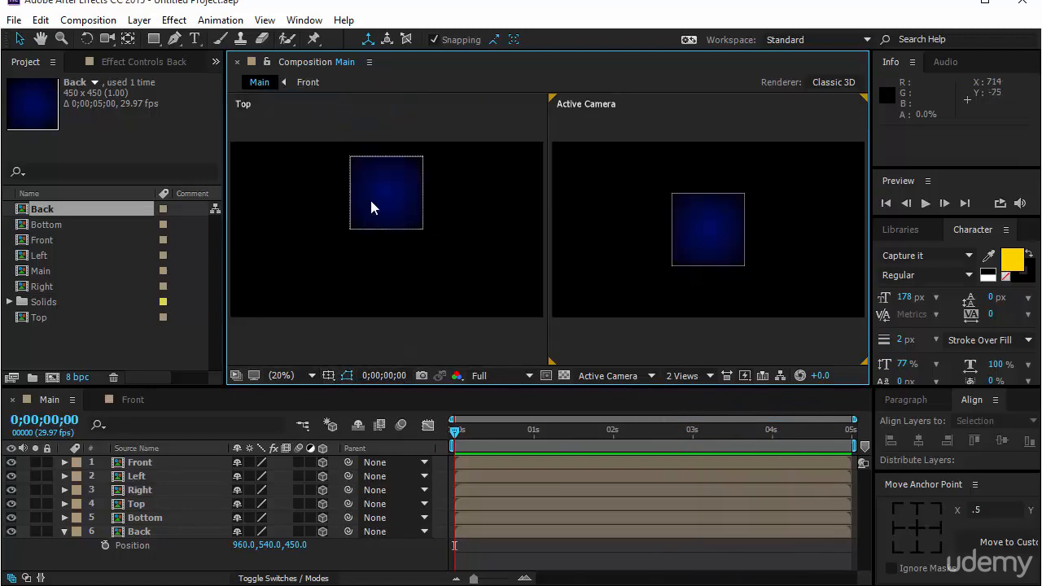
{"action": "left_click", "coordinate": [505, 344]}
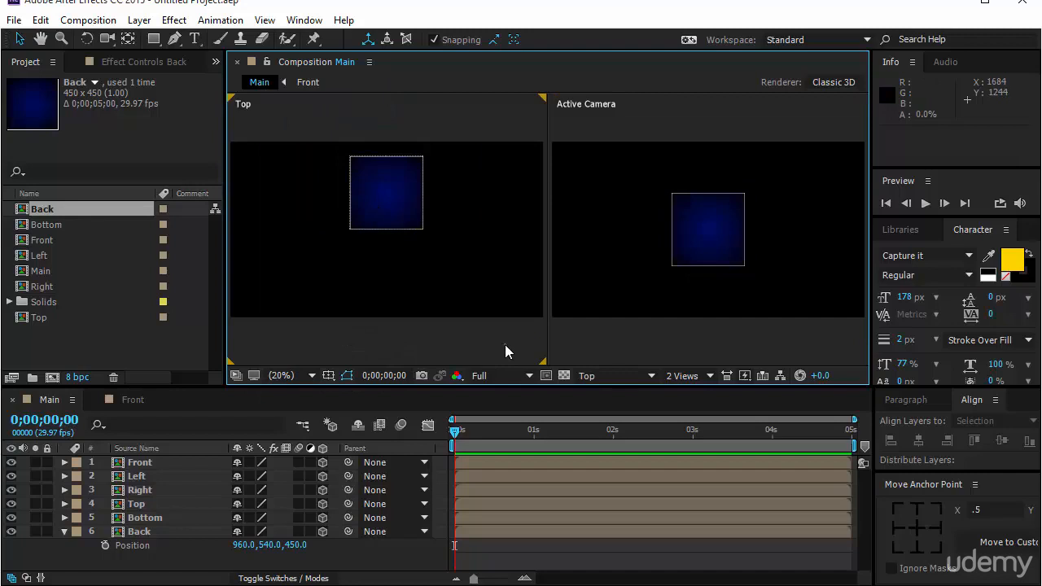
{"action": "left_click", "coordinate": [633, 376]}
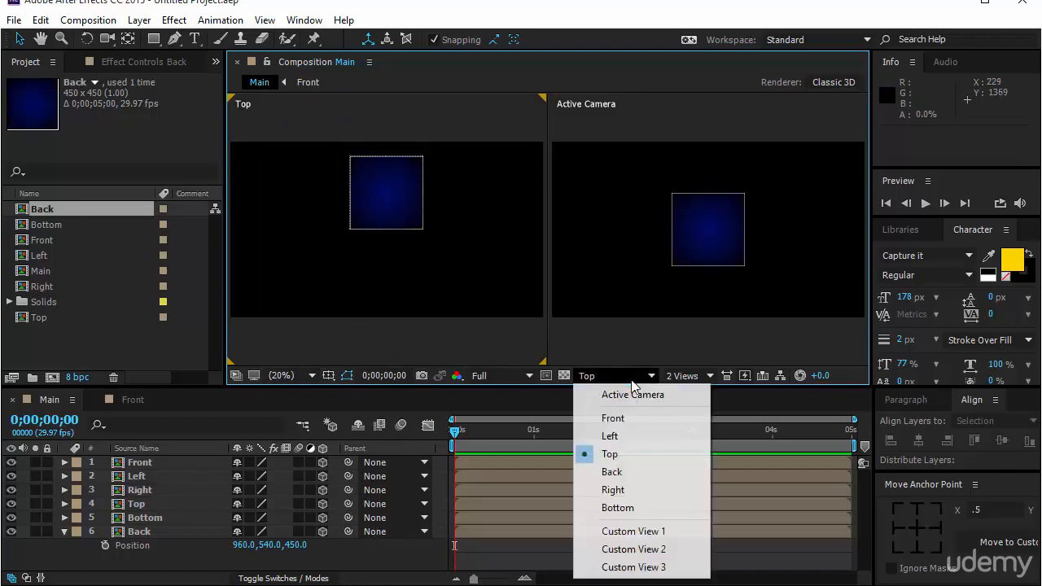
{"action": "left_click", "coordinate": [661, 532]}
Orbit the camera in Custom View 1 to inspect the cube's faces and return to the 1 View layout
{"action": "scroll", "coordinate": [391, 258], "scroll_direction": "up", "scroll_amount": 2}
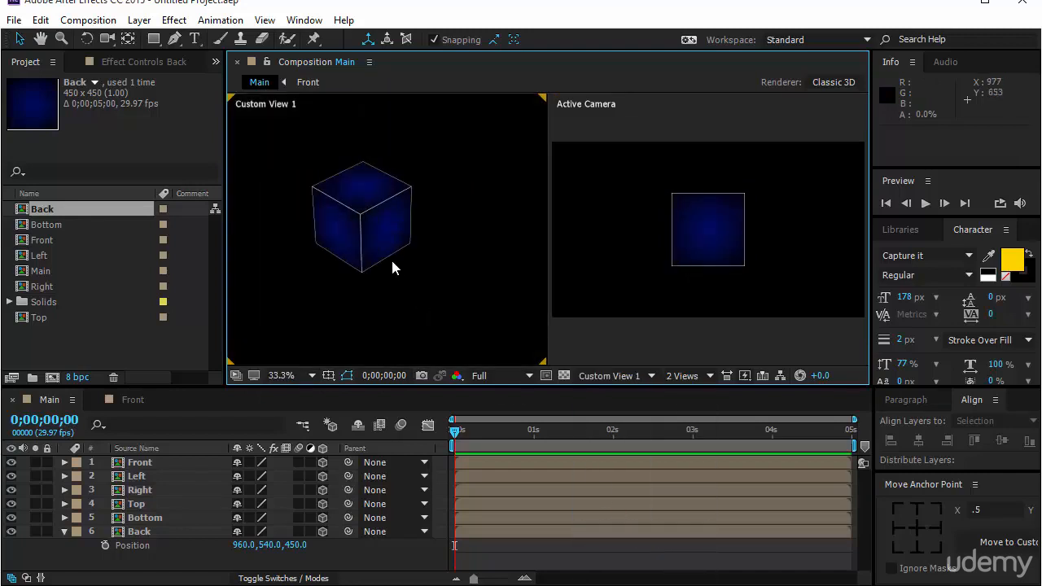
{"action": "scroll", "coordinate": [391, 257], "scroll_direction": "up", "scroll_amount": 3}
{"action": "scroll", "coordinate": [390, 257], "scroll_direction": "down", "scroll_amount": 2}
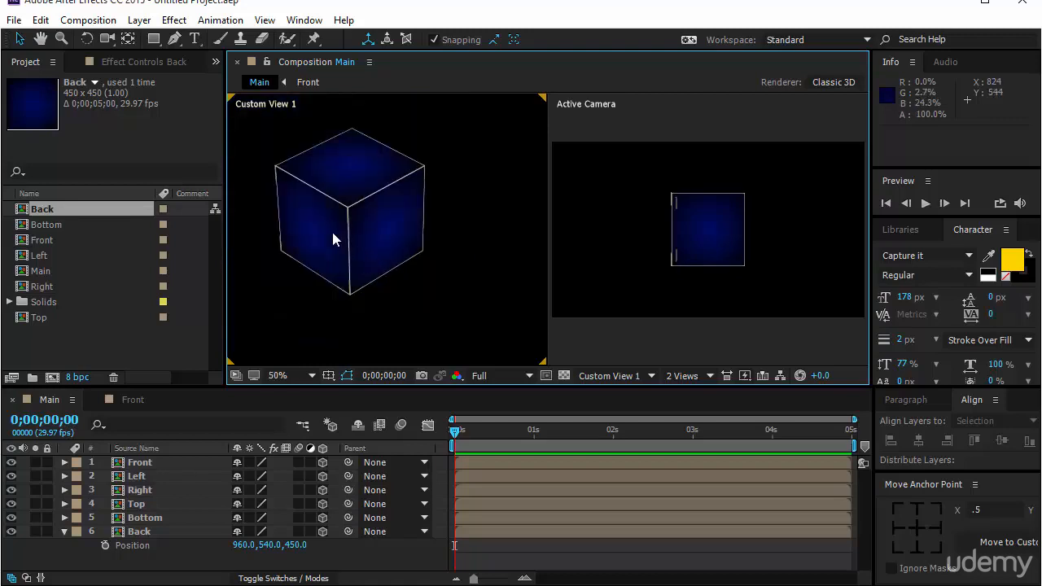
{"action": "left_click_drag", "start_coordinate": [331, 228], "coordinate": [349, 289]}
{"action": "left_click", "coordinate": [106, 40]}
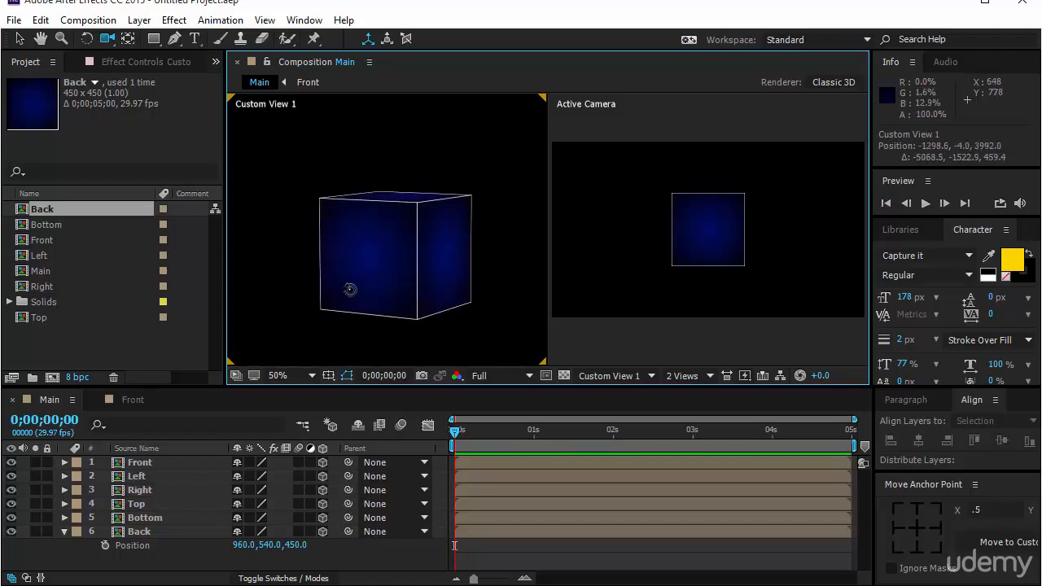
{"action": "left_click", "coordinate": [690, 375]}
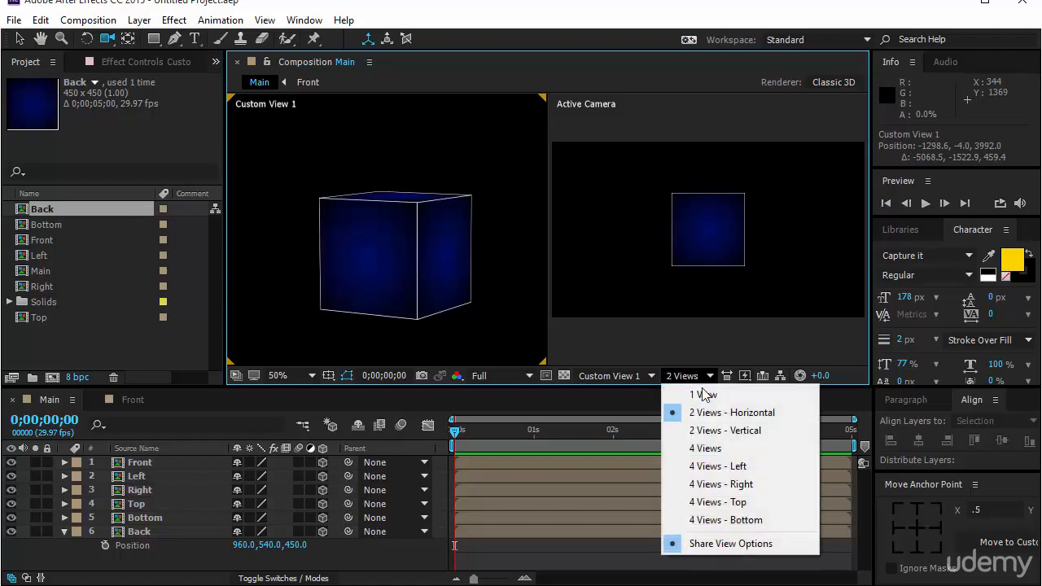
{"action": "left_click", "coordinate": [703, 394]}
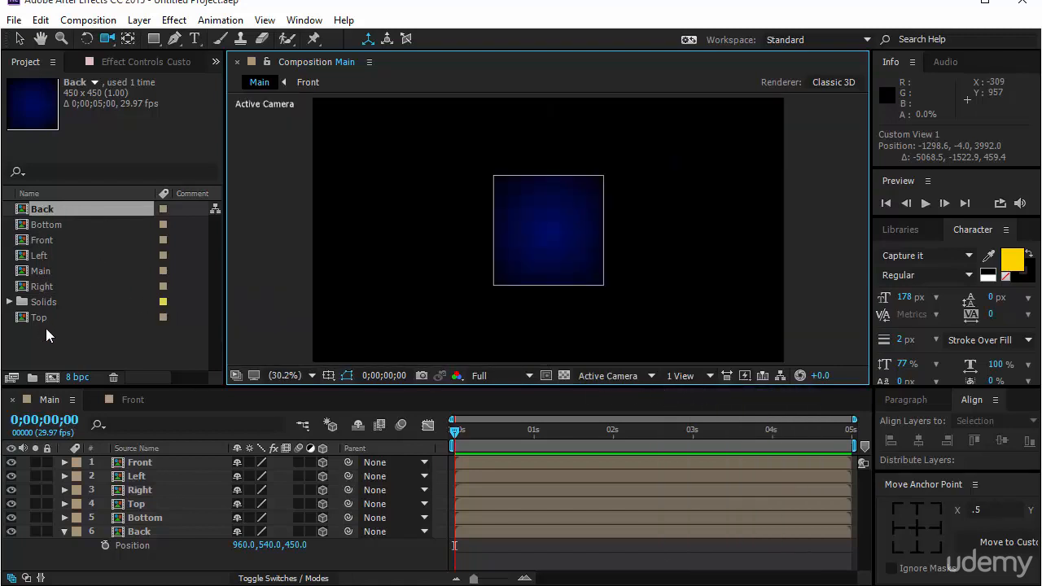
Create a new project folder named Cube Sides
{"action": "left_click", "coordinate": [36, 376]}
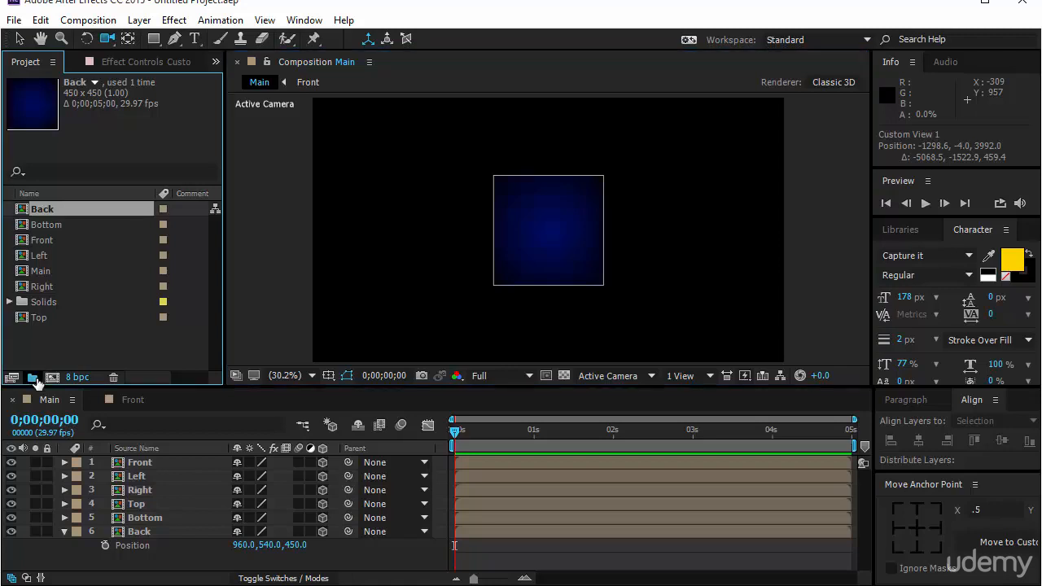
{"action": "type", "text": "Cube "}
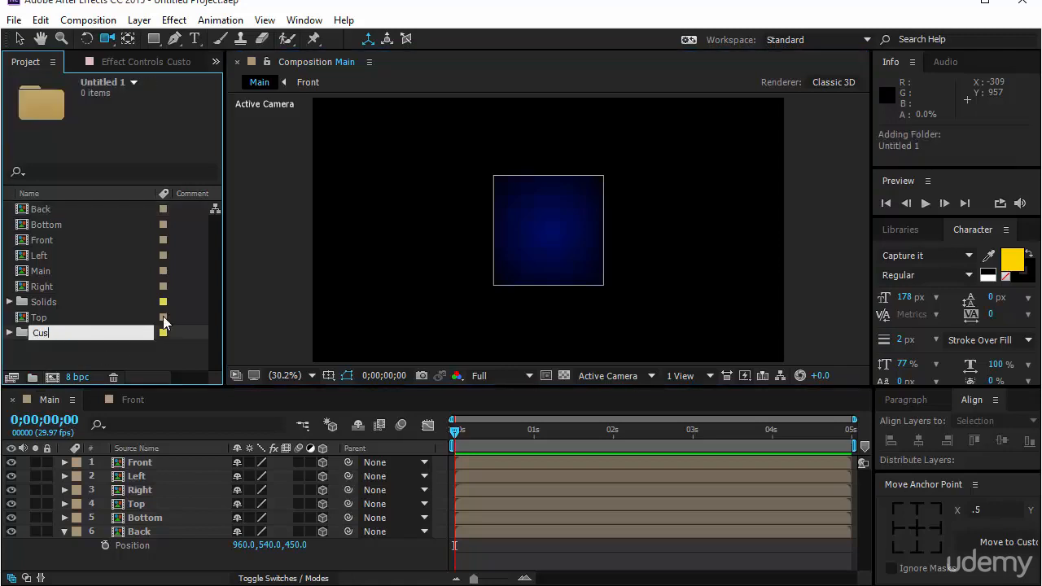
{"action": "type", "text": "Sides"}
{"action": "key", "text": "Return"}
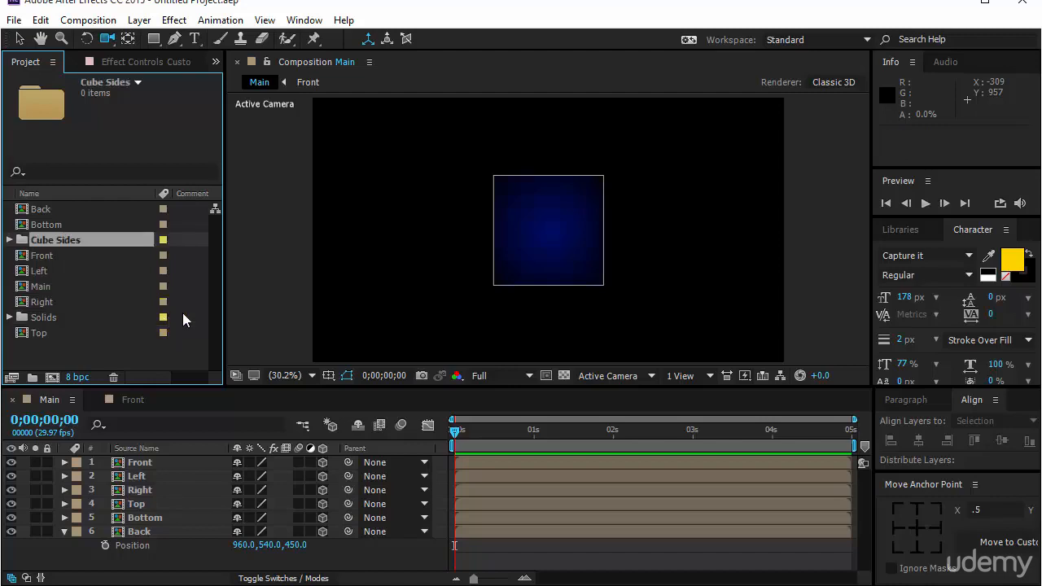
Move the Back, Bottom, Front, Left, Main, Right and Top compositions into the Cube Sides folder
{"action": "left_click", "coordinate": [82, 214]}
{"action": "left_click", "coordinate": [77, 226], "text": "shift"}
{"action": "mouse_move", "coordinate": [77, 226]}
{"action": "left_mouse_down"}
{"action": "mouse_move", "coordinate": [88, 238]}
{"action": "mouse_move", "coordinate": [89, 211]}
{"action": "left_mouse_up"}
{"action": "left_click", "coordinate": [65, 255]}
{"action": "left_click", "coordinate": [69, 301], "text": "shift"}
{"action": "left_click_drag", "start_coordinate": [58, 335], "coordinate": [77, 209]}
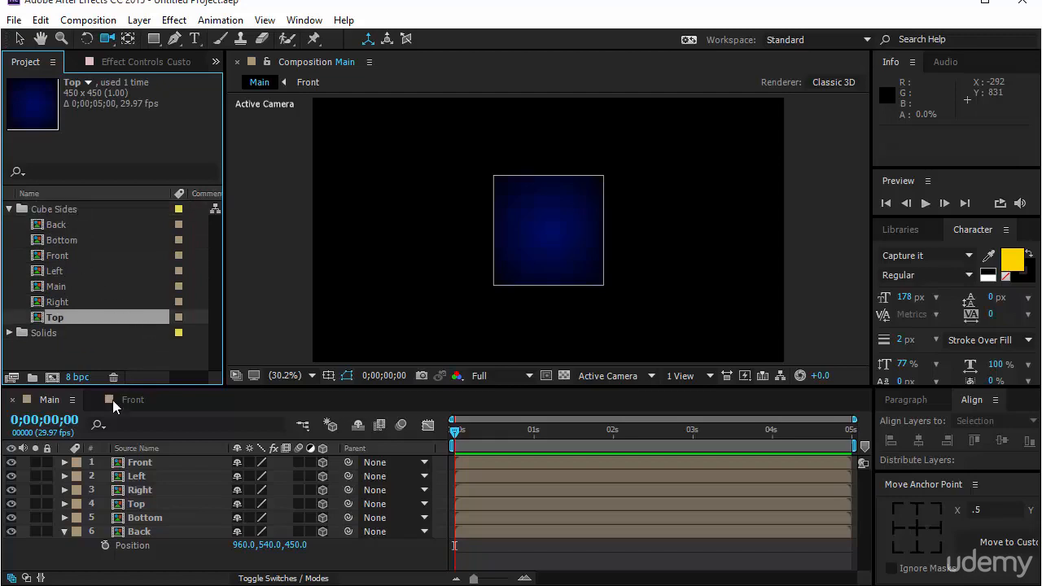
Open the Back composition and set the Gradient Ramp start color of Deep Blue Solid 1 to the brighter blue 0316A4
{"action": "left_click", "coordinate": [147, 530]}
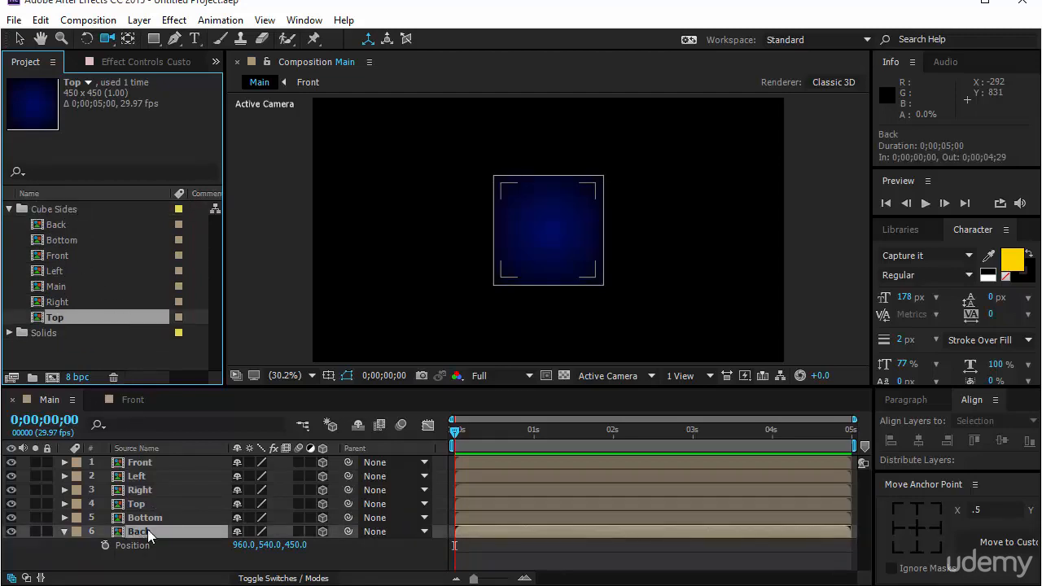
{"action": "double_click", "coordinate": [147, 531]}
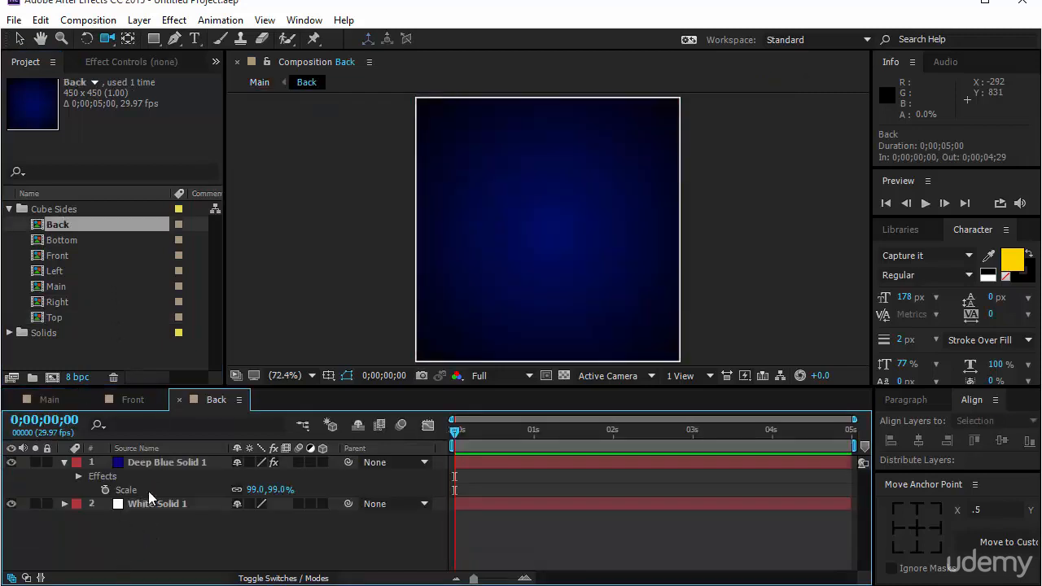
{"action": "left_click", "coordinate": [161, 463]}
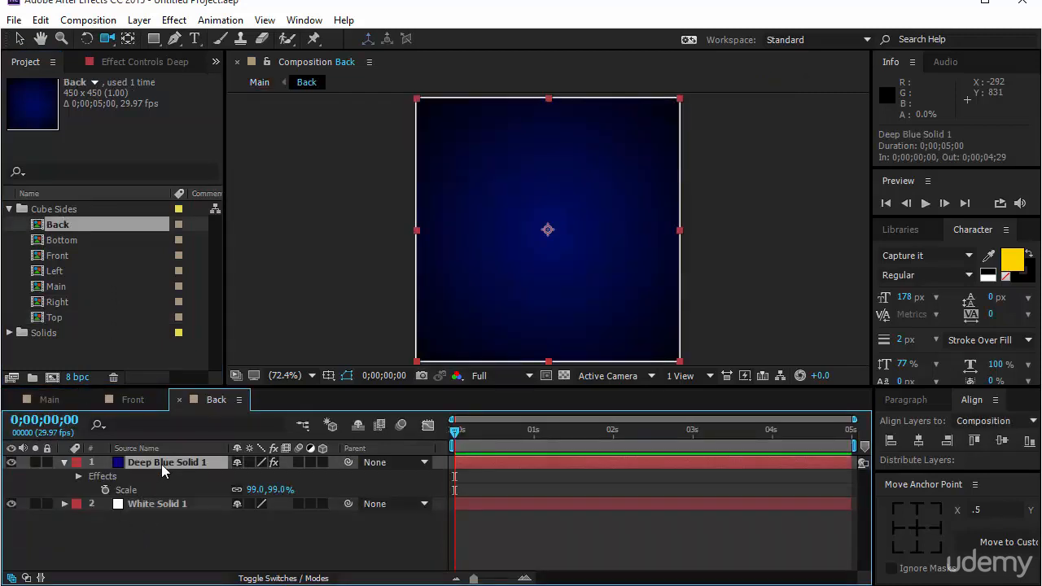
{"action": "key", "text": "v"}
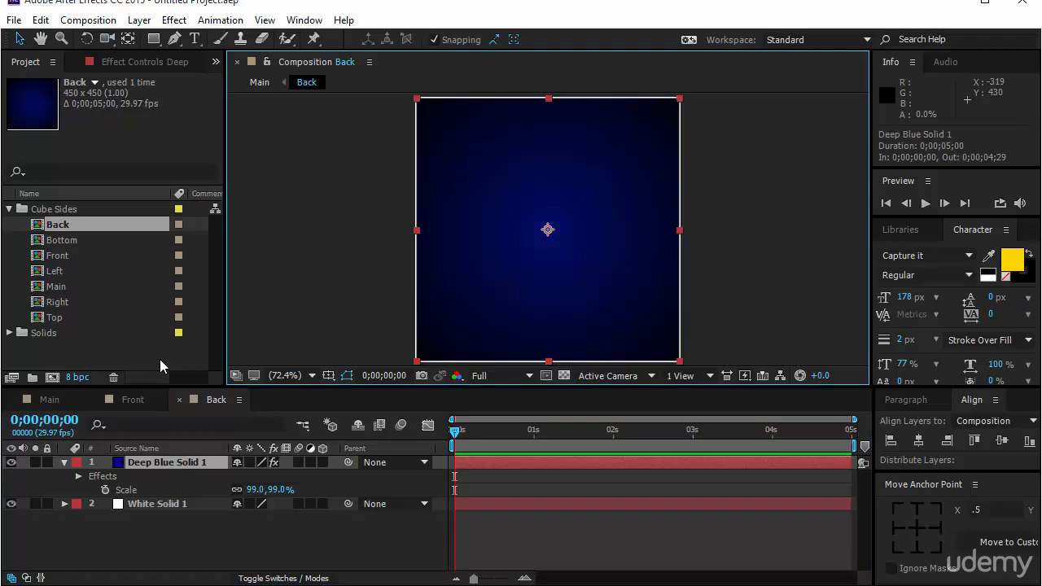
{"action": "left_click", "coordinate": [120, 62]}
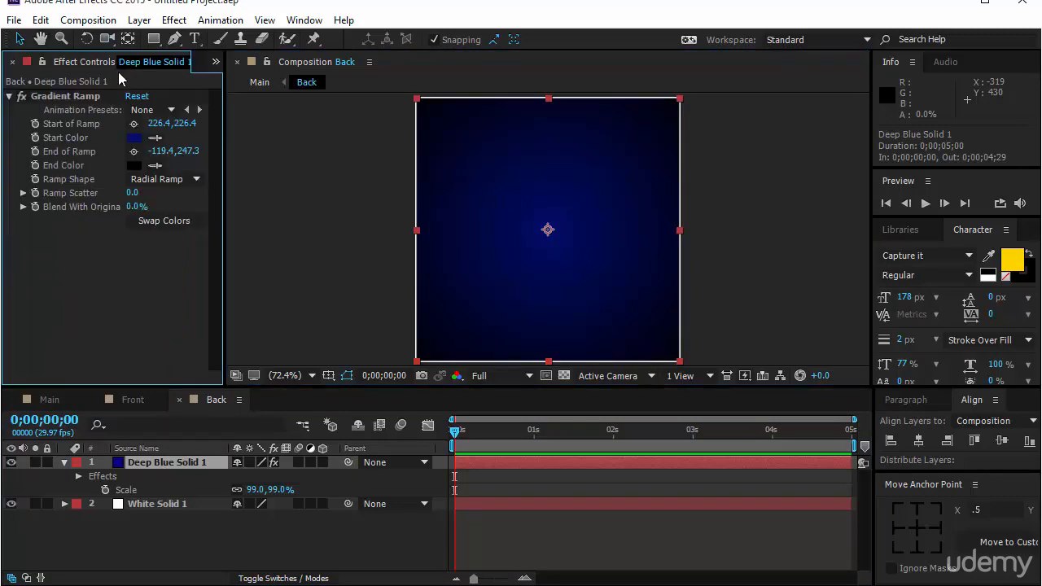
{"action": "left_click", "coordinate": [133, 138]}
{"action": "left_click_drag", "start_coordinate": [225, 147], "coordinate": [224, 100]}
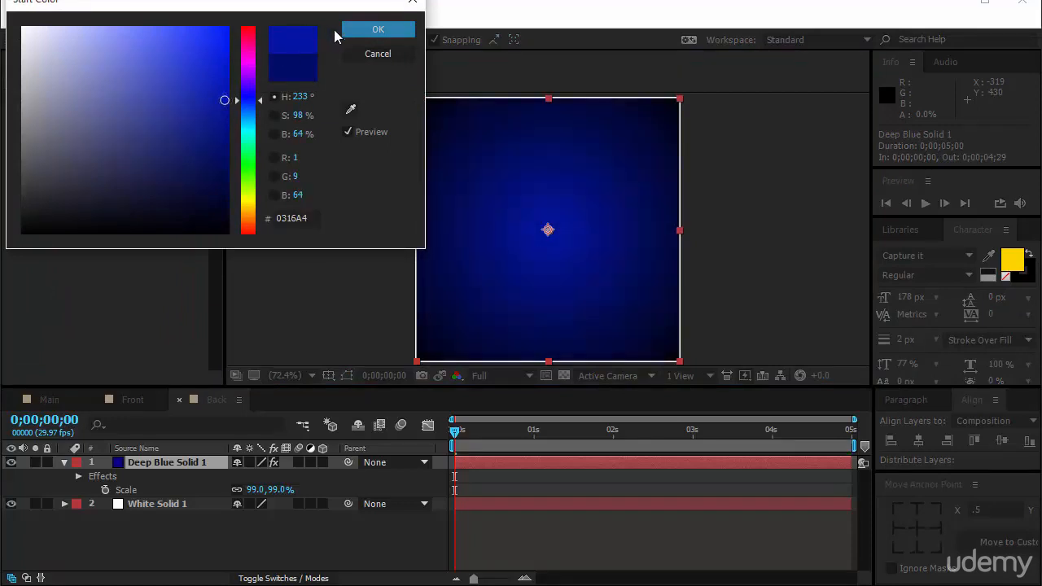
{"action": "left_click", "coordinate": [358, 31]}
Orbit around the cube in the Main composition's Custom View 1 to inspect its faces, and restore the Active Camera view
{"action": "left_click", "coordinate": [64, 402]}
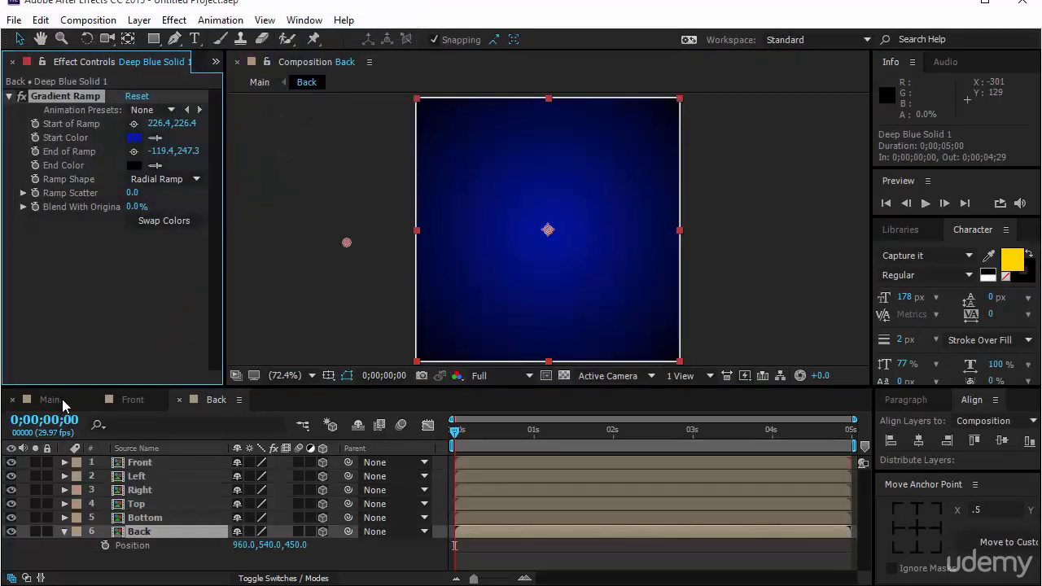
{"action": "left_click", "coordinate": [830, 211]}
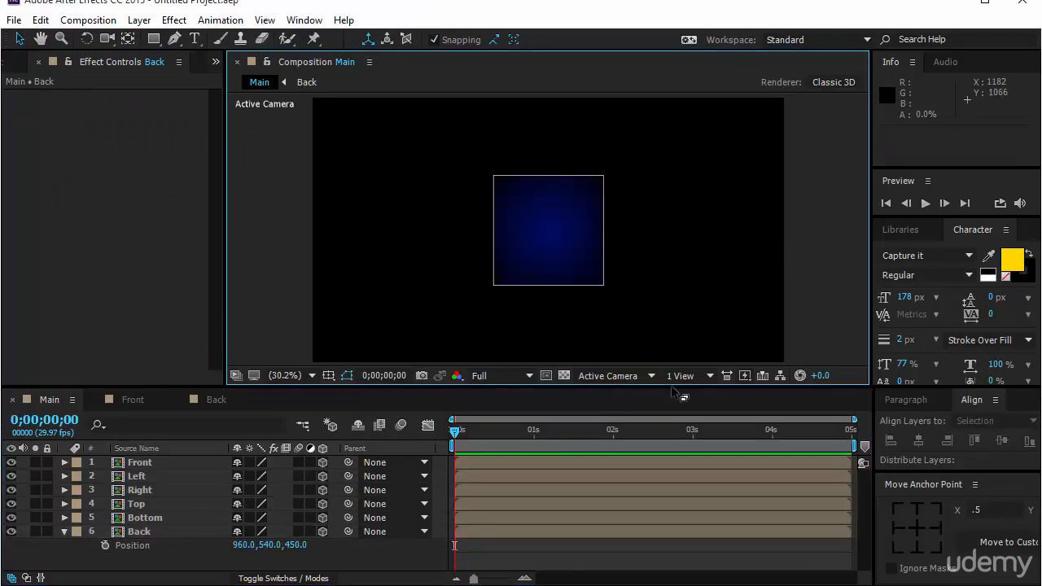
{"action": "left_click", "coordinate": [625, 376]}
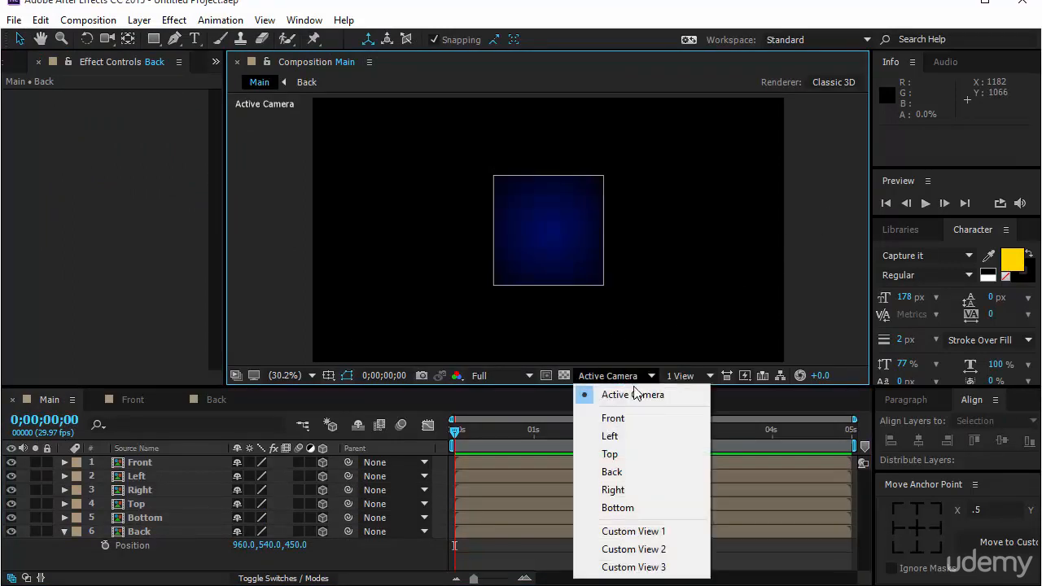
{"action": "left_click", "coordinate": [644, 529]}
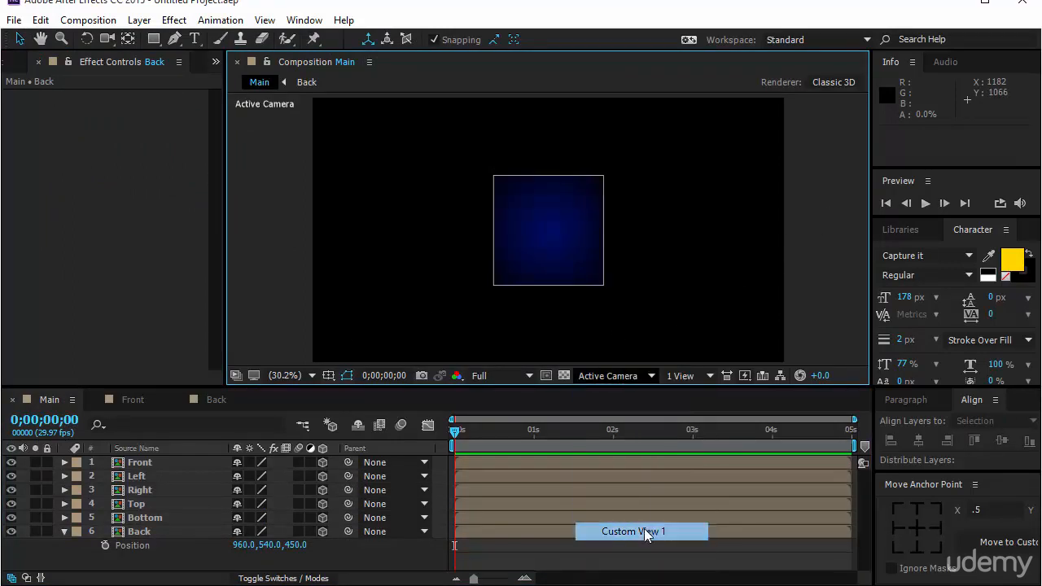
{"action": "left_click", "coordinate": [104, 39]}
{"action": "mouse_move", "coordinate": [595, 274]}
{"action": "left_mouse_down"}
{"action": "mouse_move", "coordinate": [457, 265]}
{"action": "mouse_move", "coordinate": [649, 225]}
{"action": "mouse_move", "coordinate": [569, 243]}
{"action": "mouse_move", "coordinate": [588, 251]}
{"action": "mouse_move", "coordinate": [592, 274]}
{"action": "left_mouse_up"}
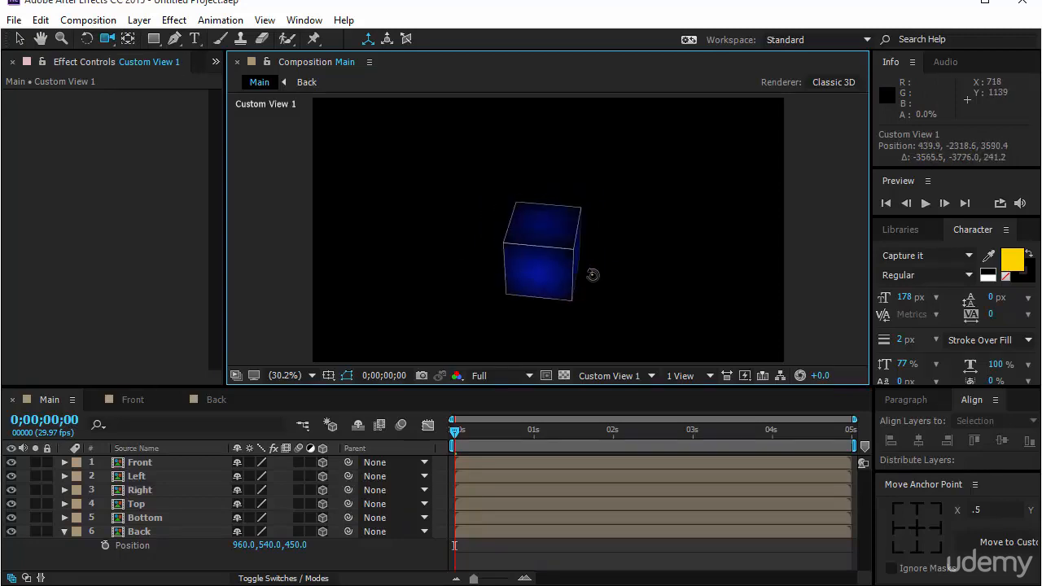
{"action": "key", "text": "ctrl+z"}
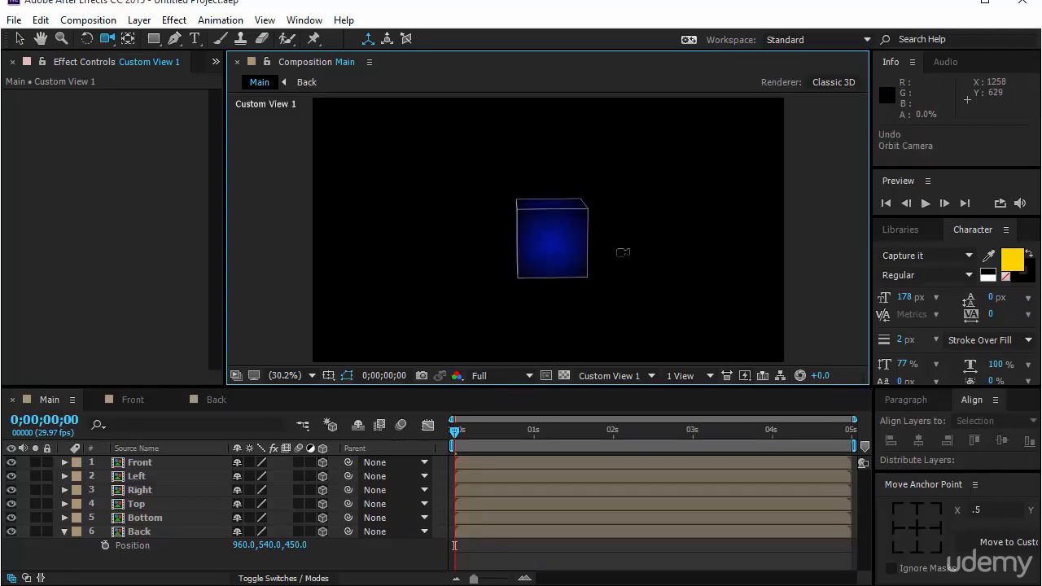
{"action": "left_click", "coordinate": [619, 375]}
{"action": "left_click", "coordinate": [626, 391]}
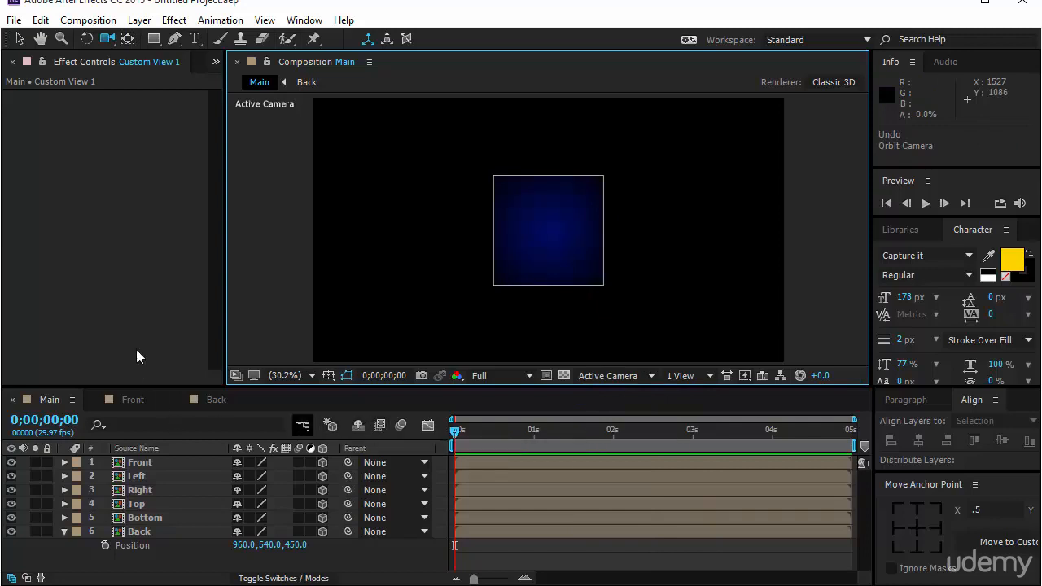
Add a null object to the Main composition and make it a 3D layer
{"action": "left_click", "coordinate": [18, 39]}
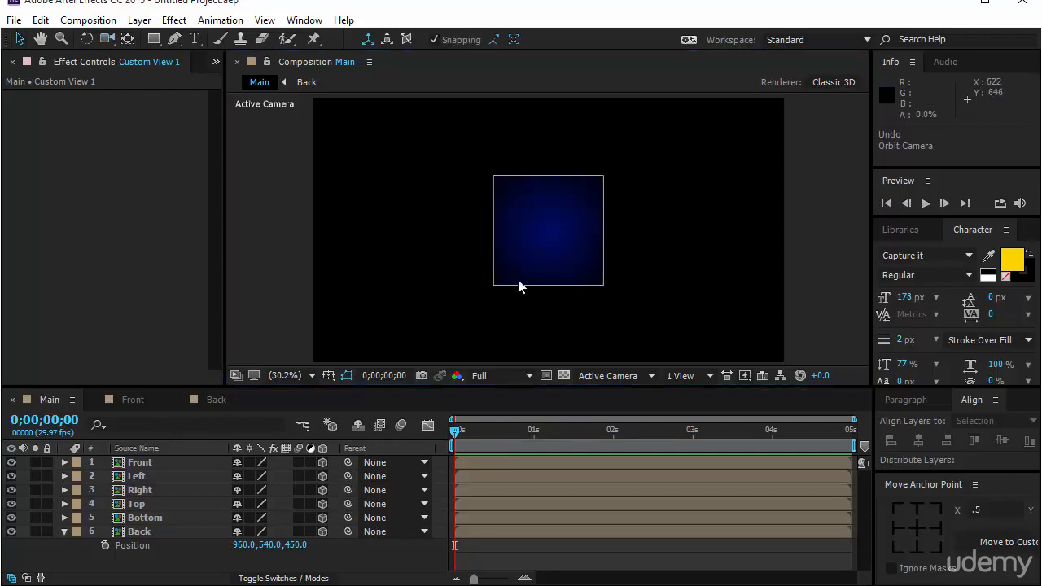
{"action": "left_click", "coordinate": [139, 19]}
{"action": "mouse_move", "coordinate": [199, 10]}
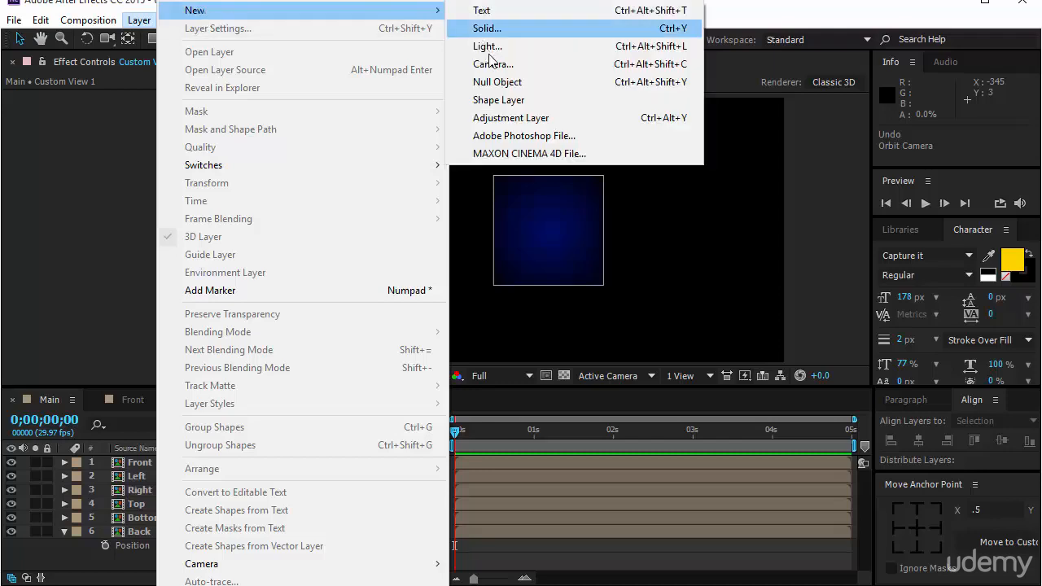
{"action": "left_click", "coordinate": [497, 82]}
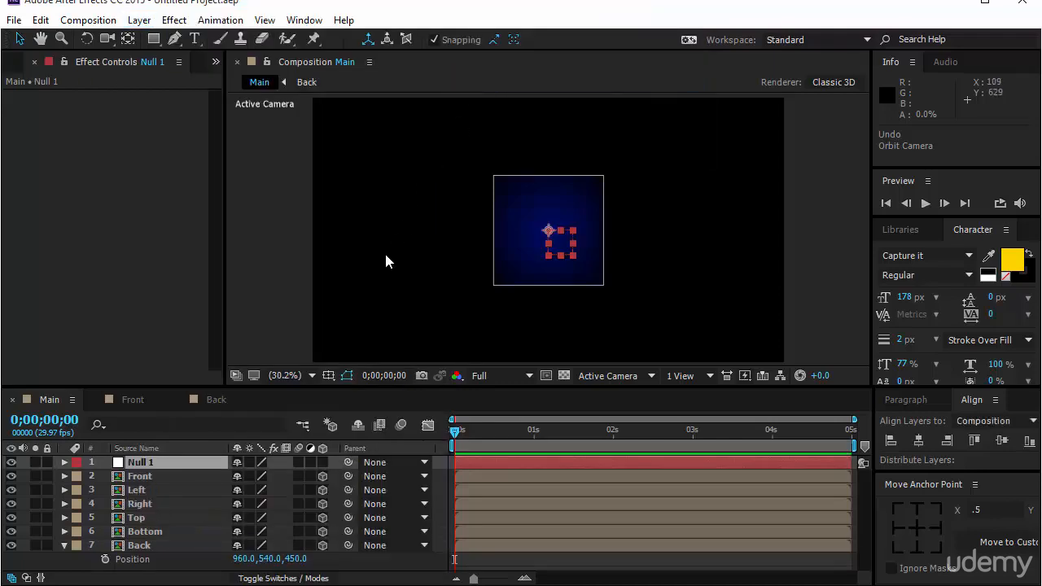
{"action": "left_click", "coordinate": [324, 462]}
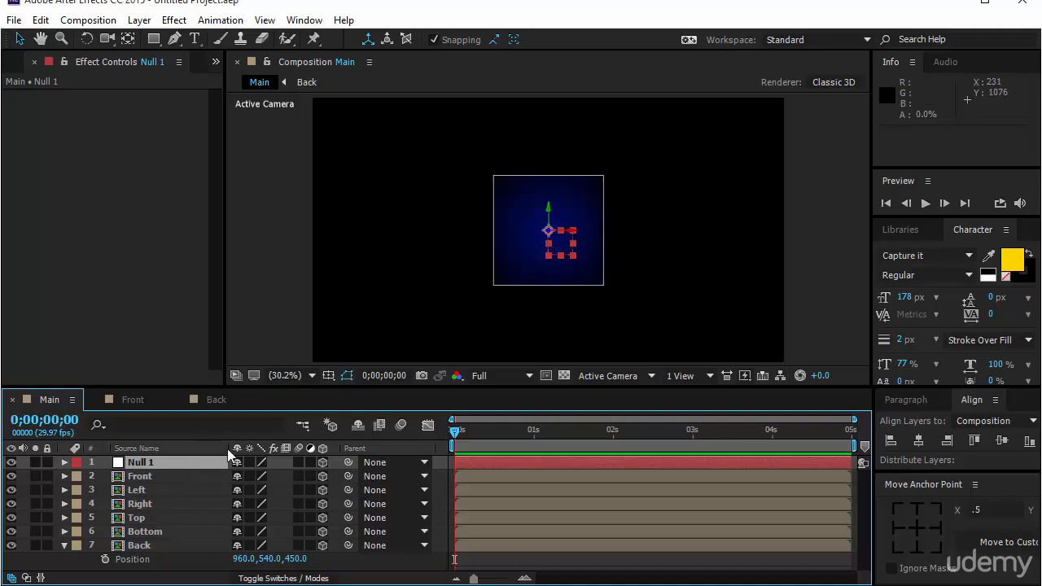
Split the composition display into two horizontal views and switch the Custom View 1 pane to the Left view
{"action": "left_click", "coordinate": [676, 374]}
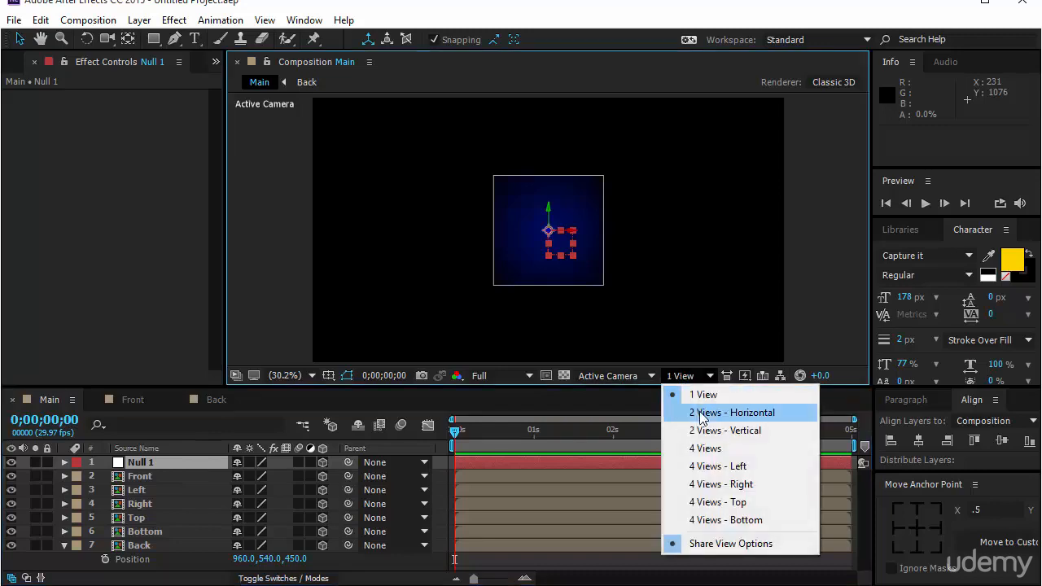
{"action": "left_click", "coordinate": [699, 411]}
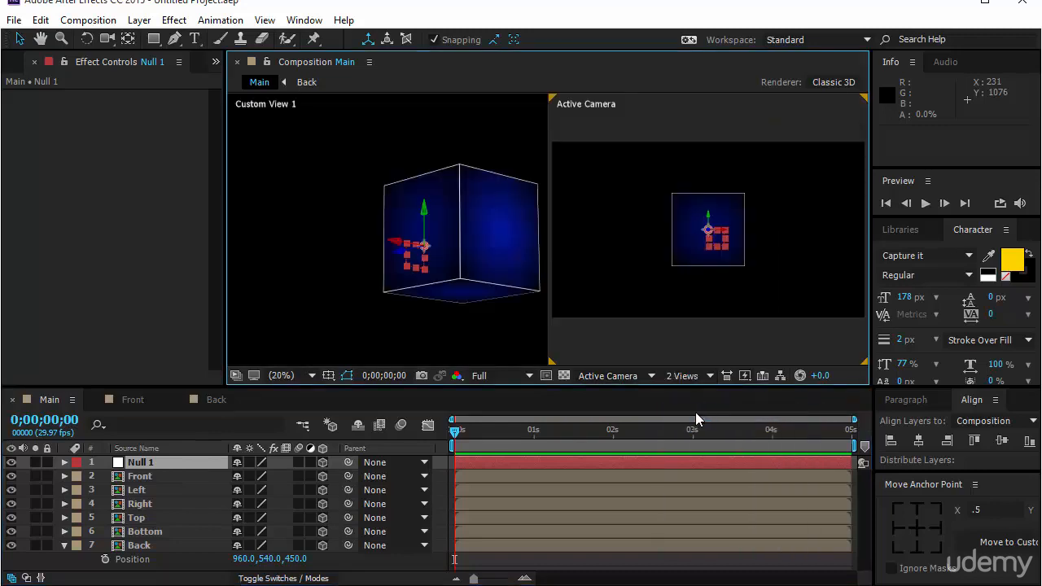
{"action": "left_click", "coordinate": [474, 318]}
{"action": "left_click", "coordinate": [614, 375]}
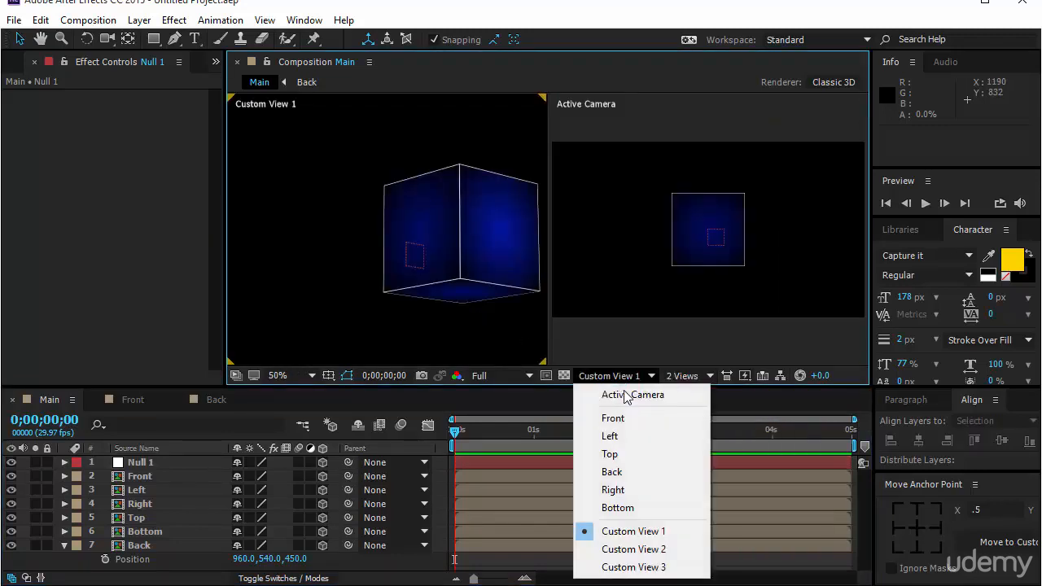
{"action": "left_click", "coordinate": [625, 436]}
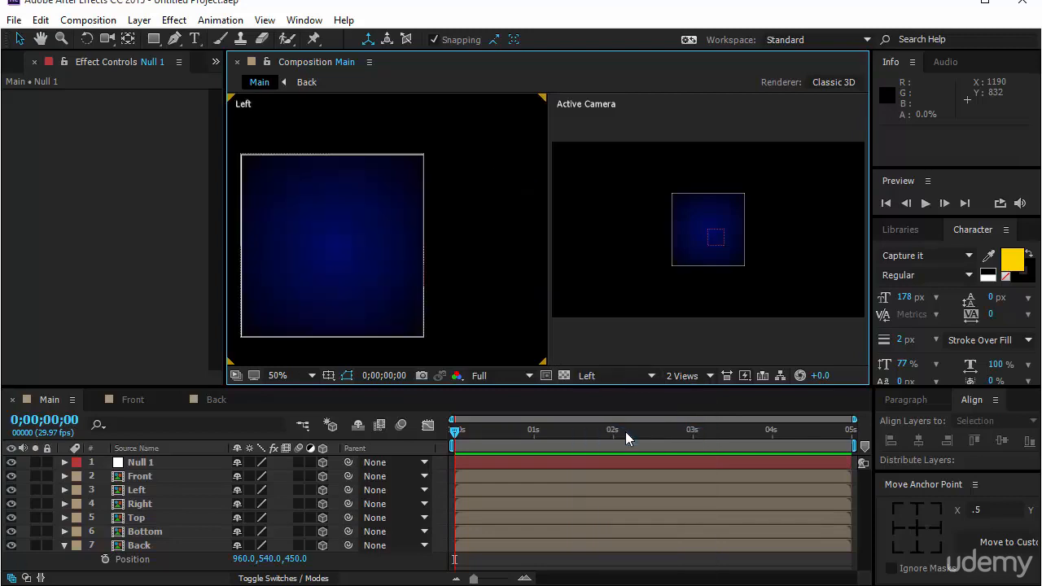
Set the Z position of the Null 1 layer to 450/2 and return to the 1 View layout
{"action": "left_click", "coordinate": [175, 463]}
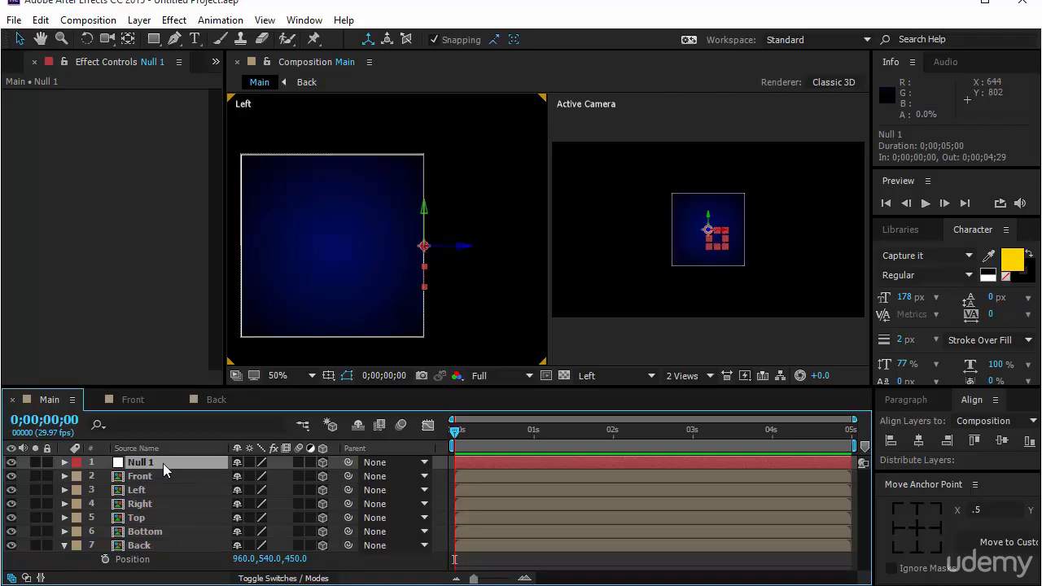
{"action": "key", "text": "p"}
{"action": "left_click", "coordinate": [309, 475]}
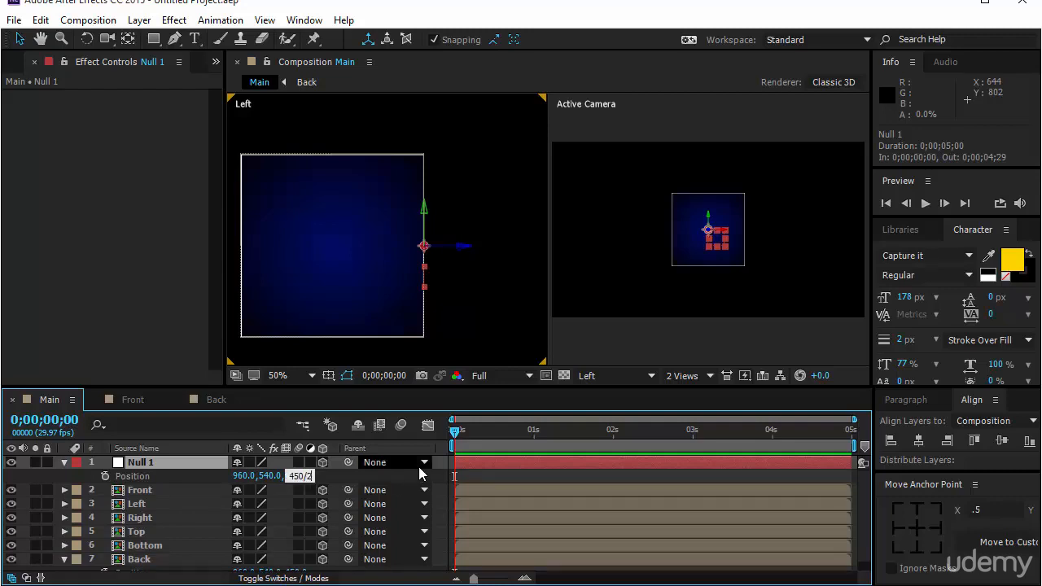
{"action": "type", "text": "450/2"}
{"action": "key", "text": "Return"}
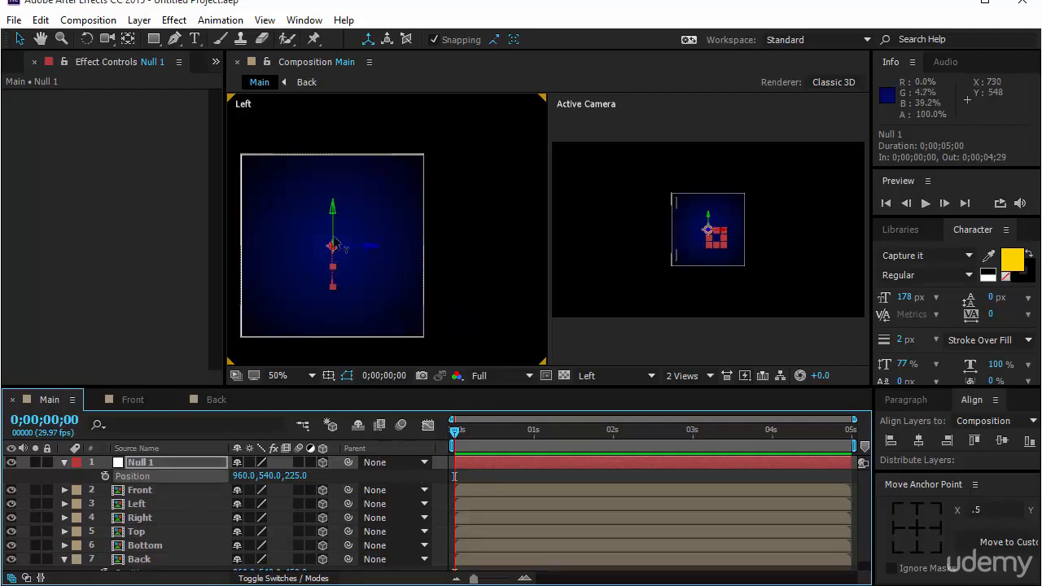
{"action": "left_click", "coordinate": [691, 379]}
{"action": "left_click", "coordinate": [699, 394]}
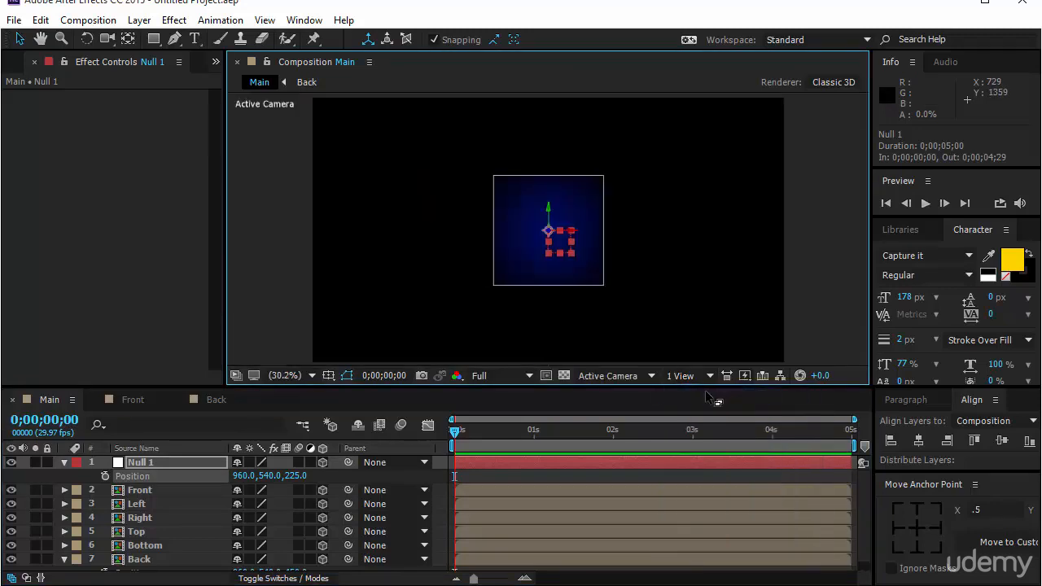
Parent the six face layers from Front to Back to the Null 1 layer and deselect them
{"action": "left_click", "coordinate": [139, 490]}
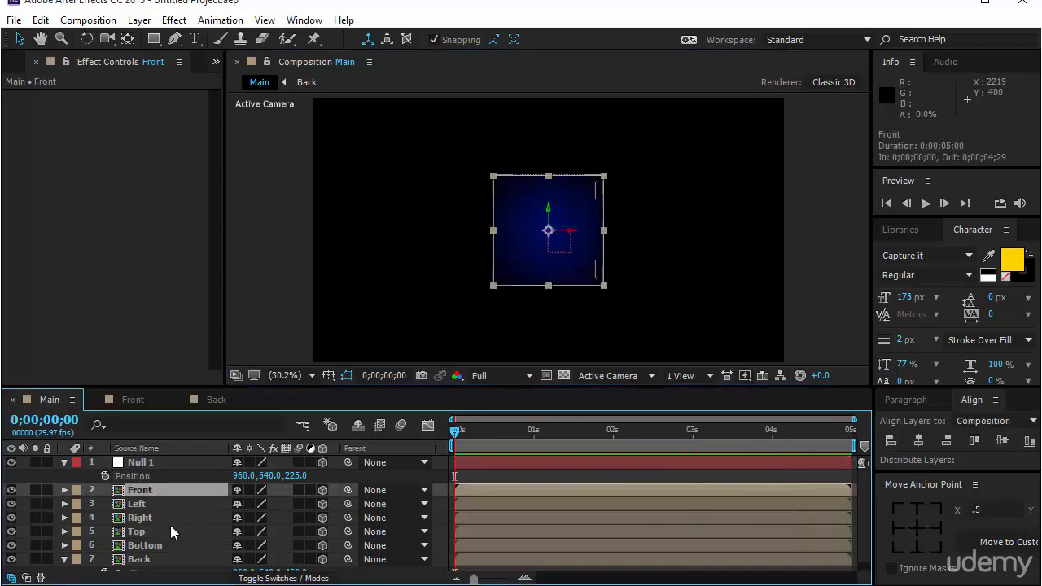
{"action": "scroll", "coordinate": [171, 529], "scroll_direction": "down", "scroll_amount": 1}
{"action": "left_click", "coordinate": [163, 550], "text": "shift"}
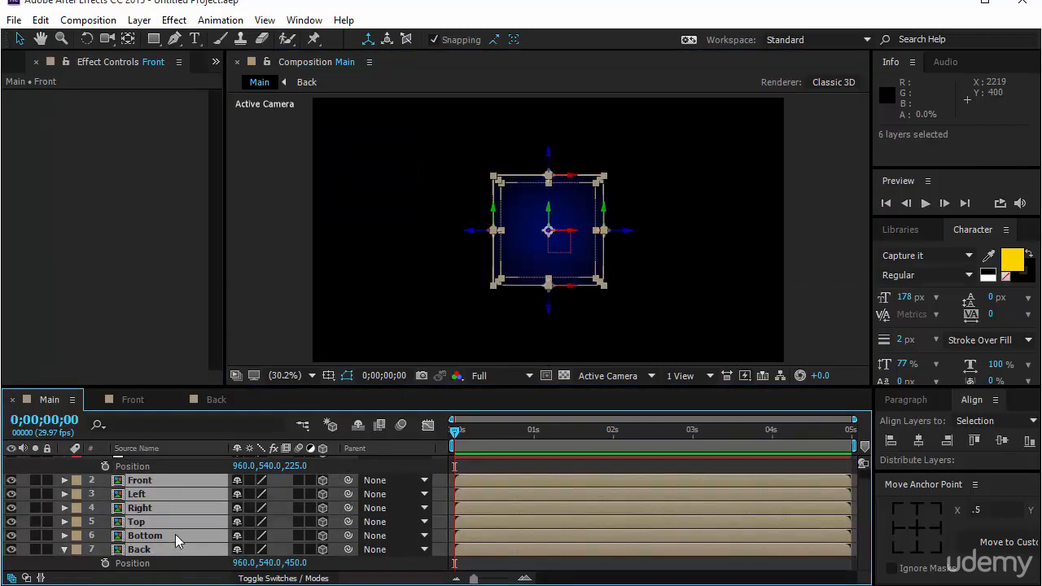
{"action": "scroll", "coordinate": [167, 545], "scroll_direction": "up", "scroll_amount": 1}
{"action": "left_click", "coordinate": [426, 494]}
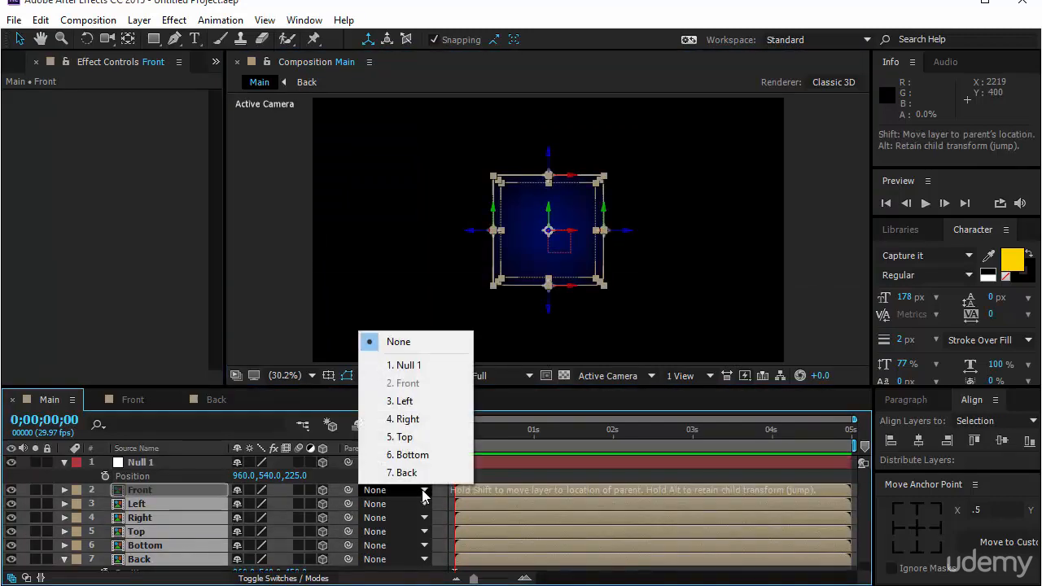
{"action": "left_click", "coordinate": [428, 367]}
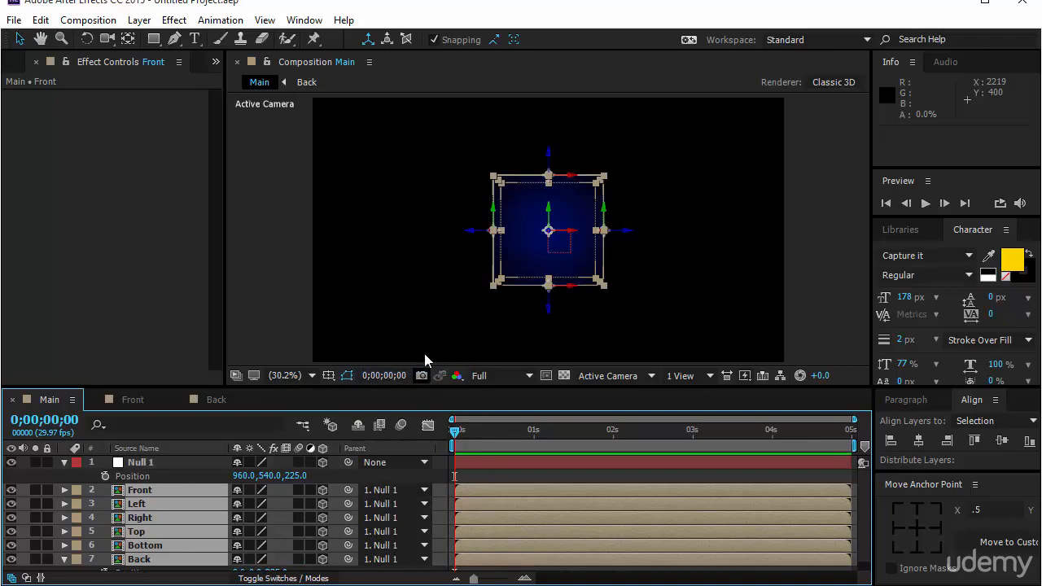
{"action": "left_click", "coordinate": [402, 336]}
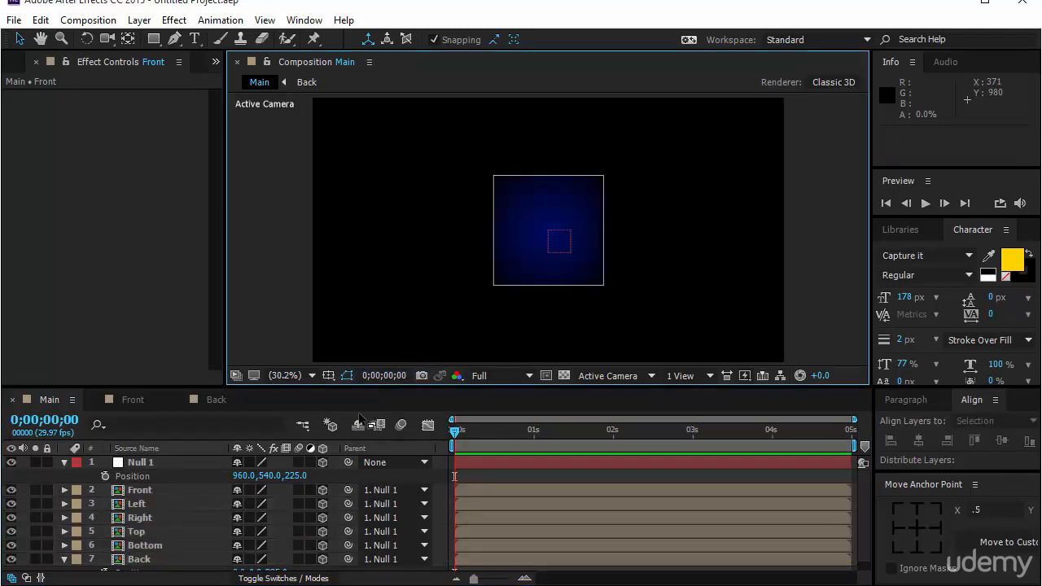
Reveal the rotation properties of the Null 1 layer, try out its X rotation and undo that change
{"action": "left_click", "coordinate": [176, 463]}
{"action": "key", "text": "r"}
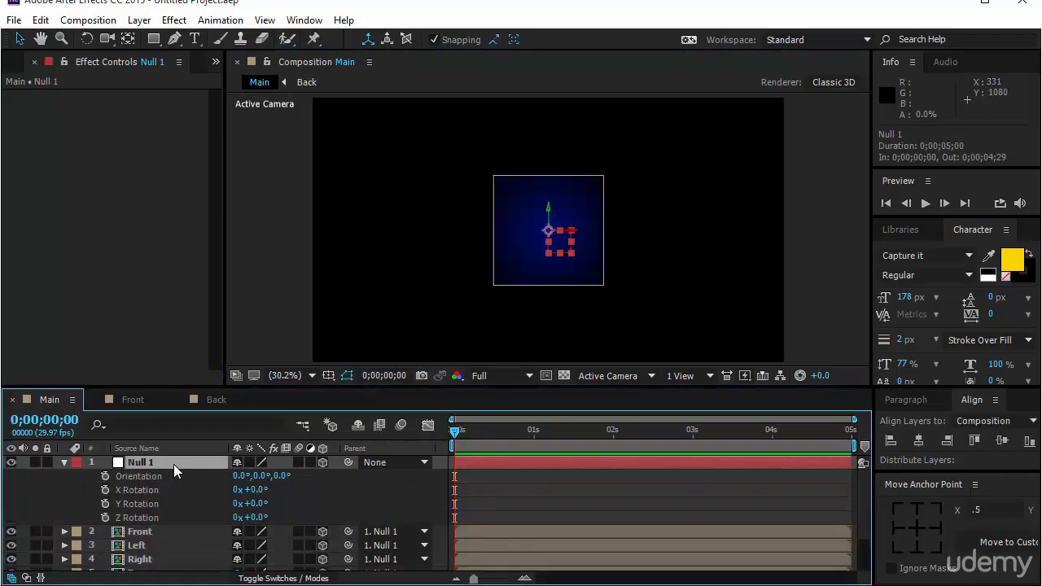
{"action": "left_click_drag", "start_coordinate": [257, 491], "coordinate": [427, 490]}
{"action": "key", "text": "ctrl+z"}
{"action": "key", "text": "ctrl+z"}
Try out the null's Z rotation and orientation values on the cube, and undo all of these changes
{"action": "left_click_drag", "start_coordinate": [262, 521], "coordinate": [338, 506]}
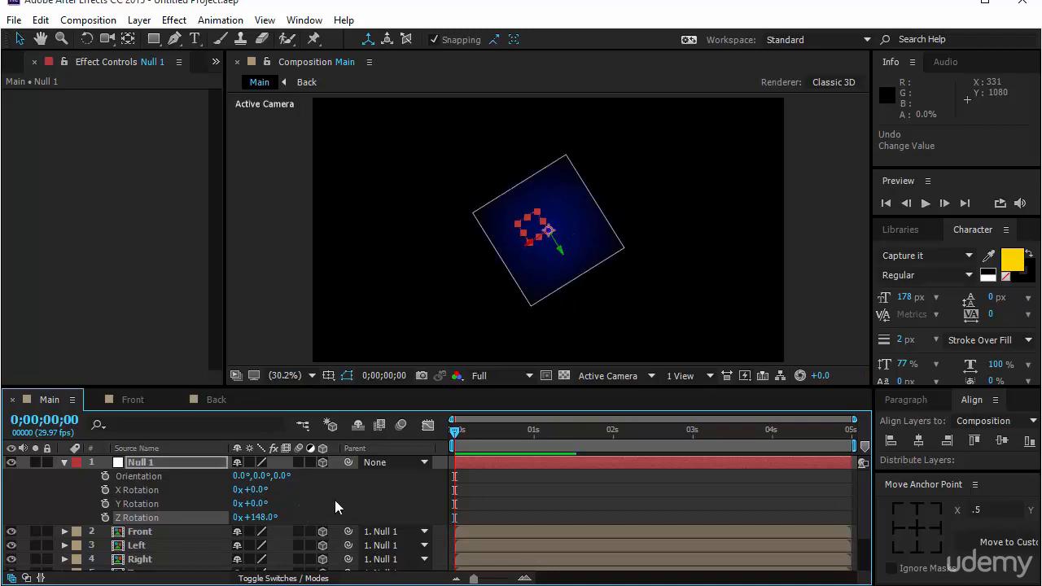
{"action": "left_click", "coordinate": [257, 489]}
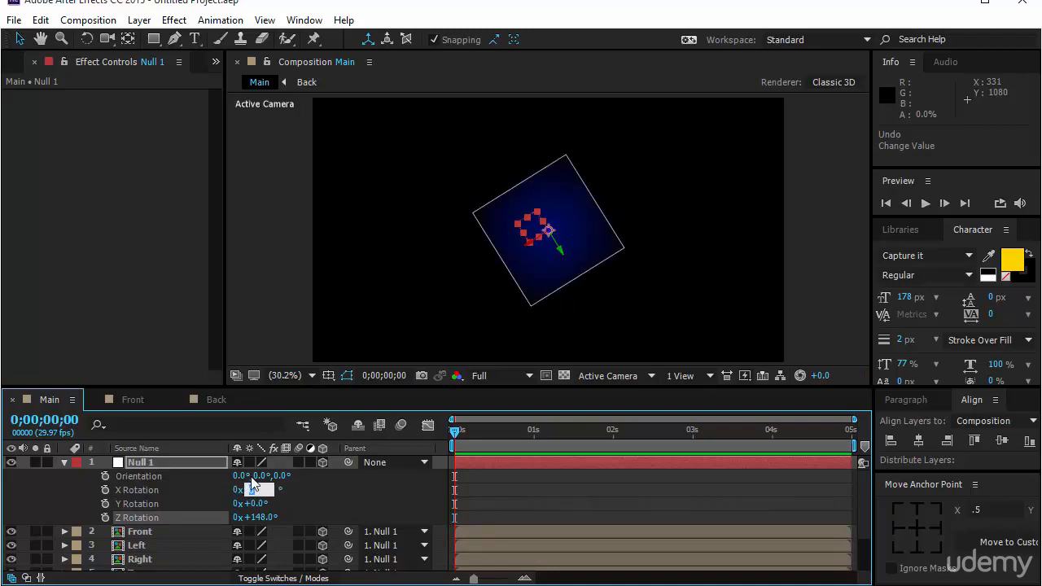
{"action": "left_click", "coordinate": [252, 478]}
{"action": "left_click_drag", "start_coordinate": [242, 477], "coordinate": [271, 482]}
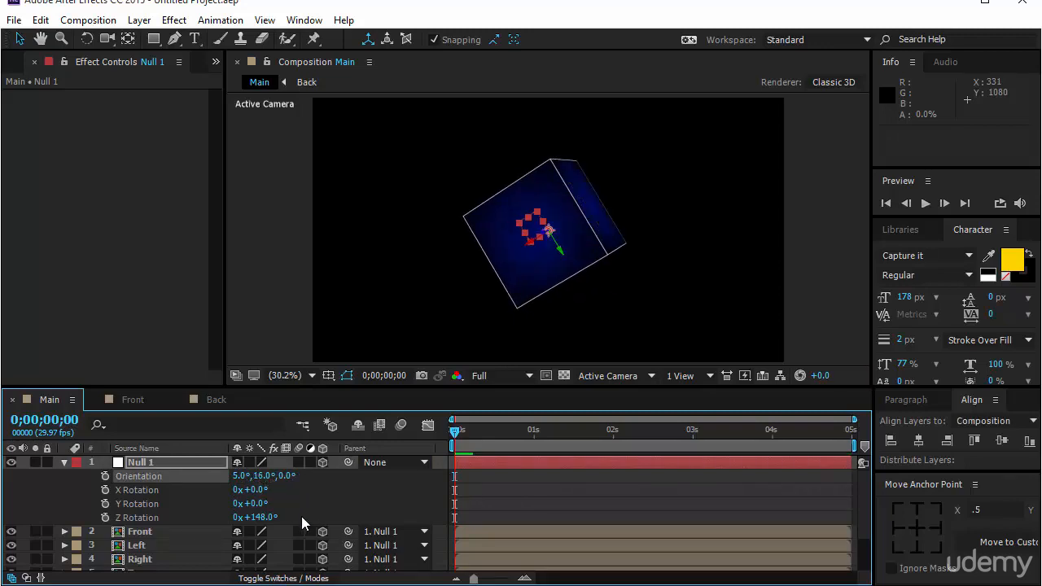
{"action": "left_click_drag", "start_coordinate": [264, 517], "coordinate": [461, 503]}
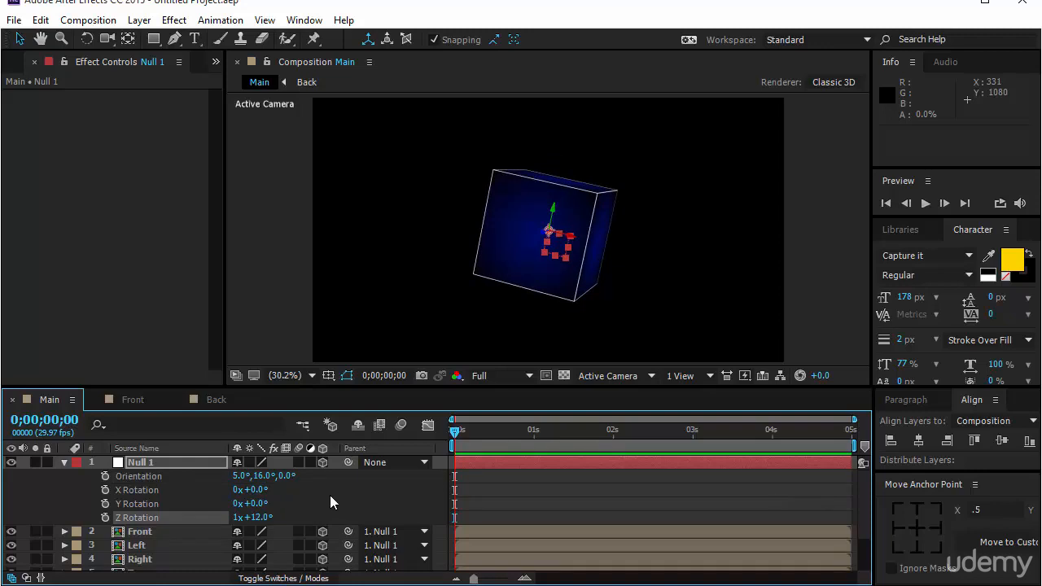
{"action": "key", "text": "ctrl+z"}
{"action": "key", "text": "ctrl+z"}
{"action": "key", "text": "ctrl+z"}
{"action": "key", "text": "ctrl+z"}
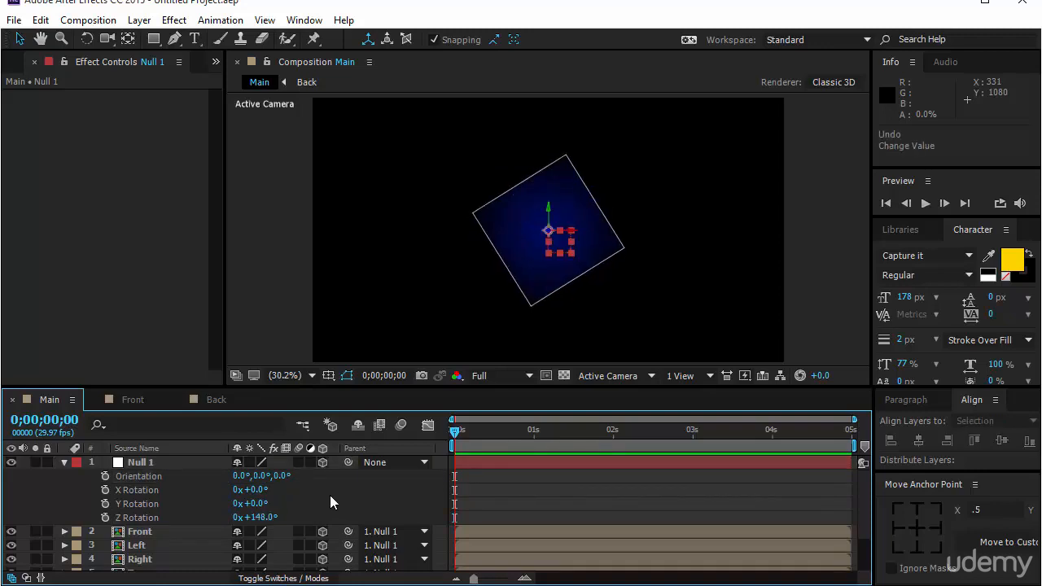
{"action": "key", "text": "ctrl+z"}
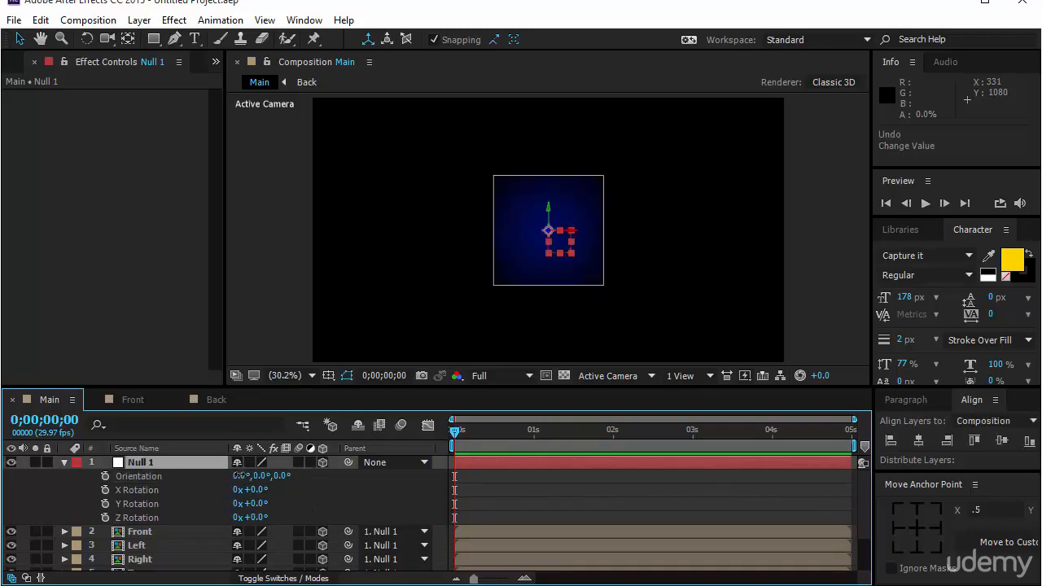
Tilt the cube by setting the X orientation of the Null 1 layer to 10°
{"action": "left_click_drag", "start_coordinate": [238, 475], "coordinate": [249, 494]}
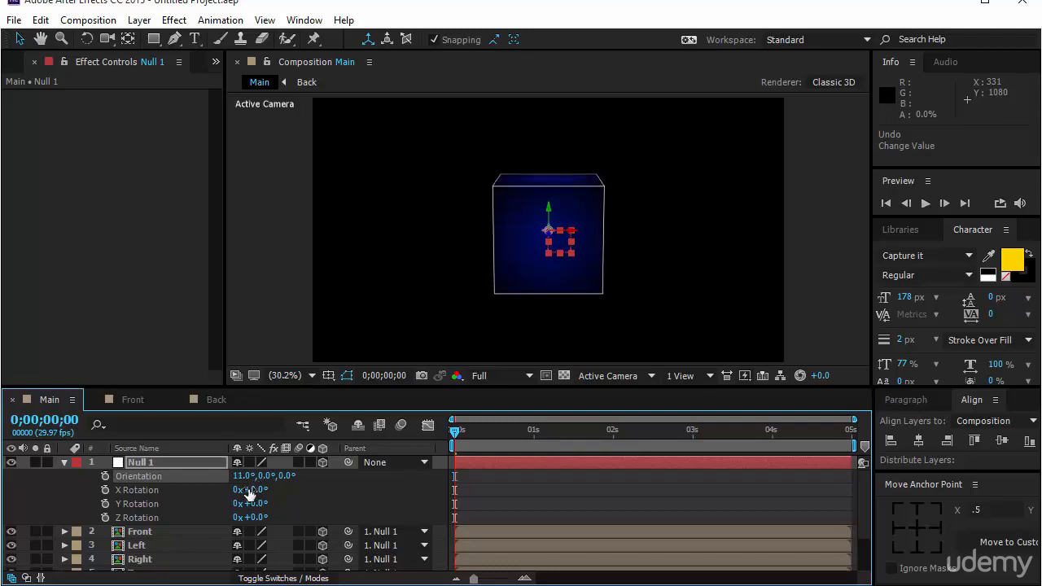
{"action": "left_click", "coordinate": [242, 475]}
{"action": "type", "text": "10"}
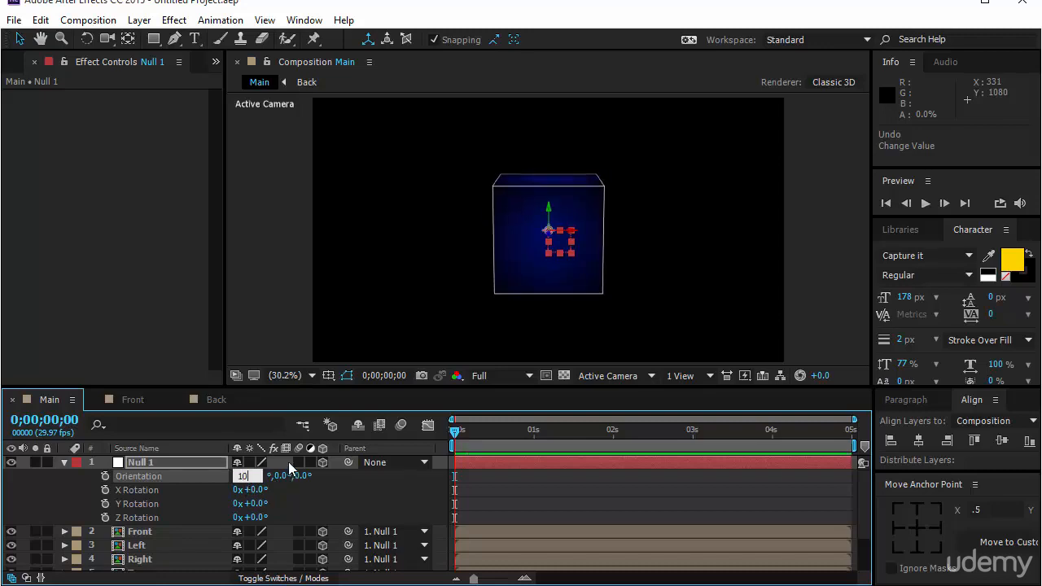
{"action": "key", "text": "Return"}
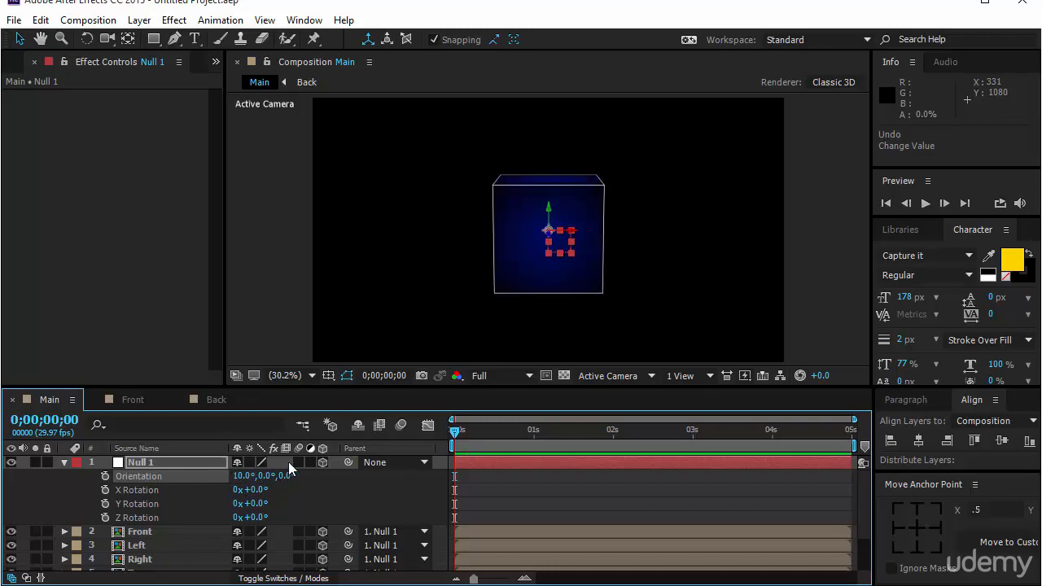
Keyframe Null 1's Y Rotation from 0 at the start to 1 full revolution at 0;00;01;00
{"action": "left_click", "coordinate": [106, 505]}
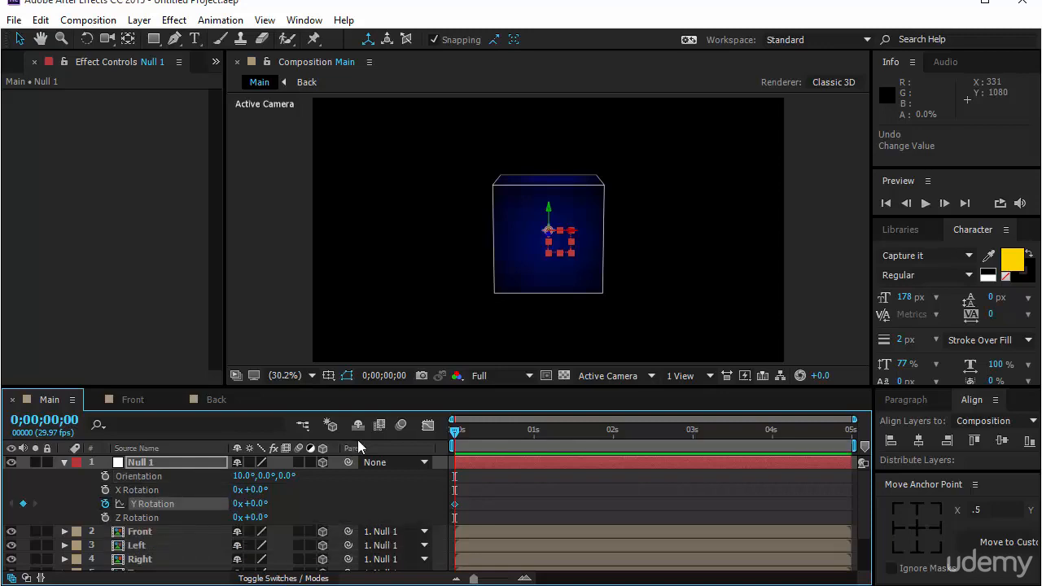
{"action": "left_click", "coordinate": [71, 421]}
{"action": "type", "text": "1;0"}
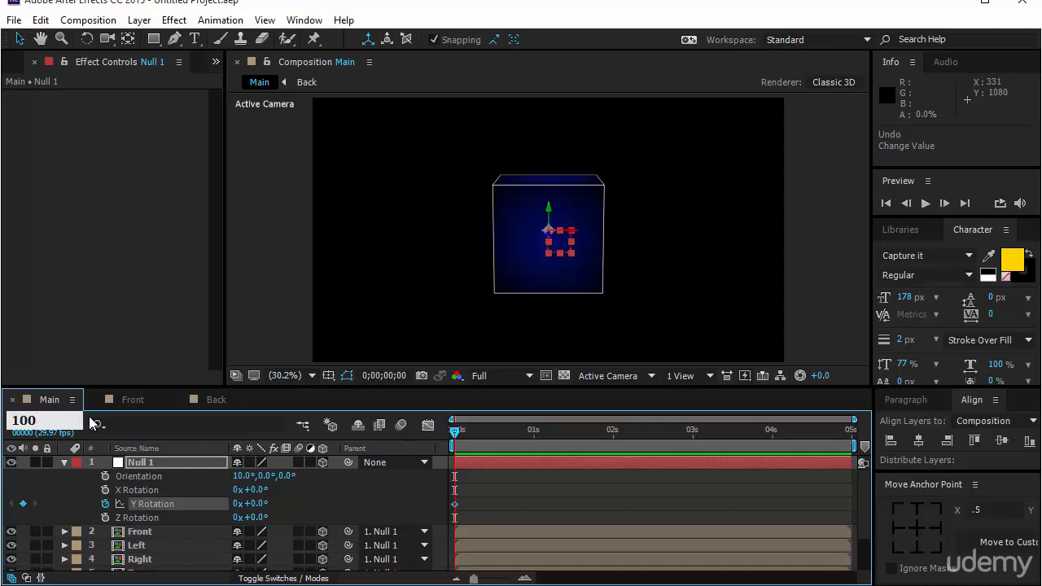
{"action": "type", "text": "0"}
{"action": "key", "text": "Return"}
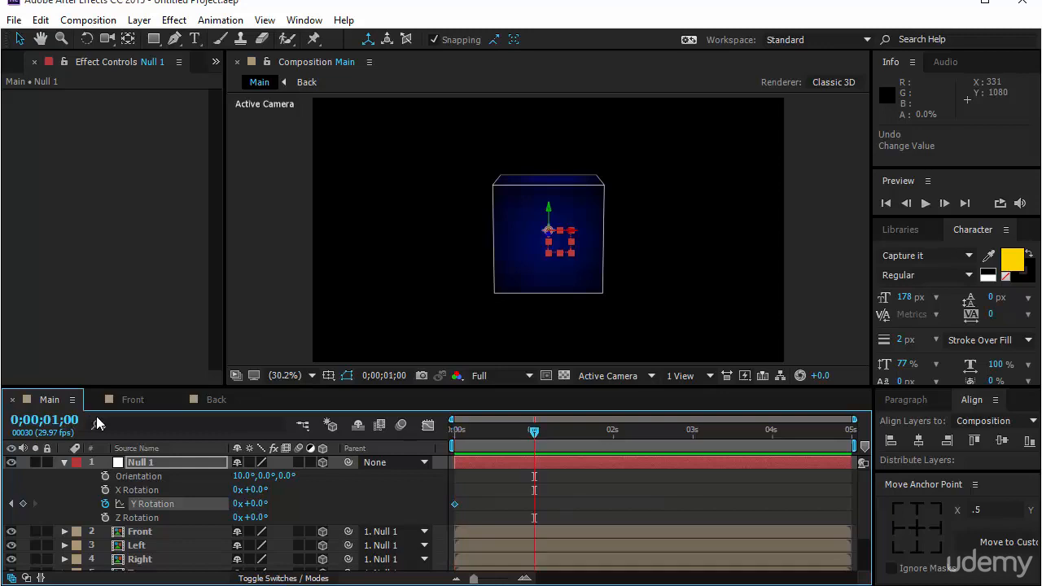
{"action": "left_click", "coordinate": [235, 503]}
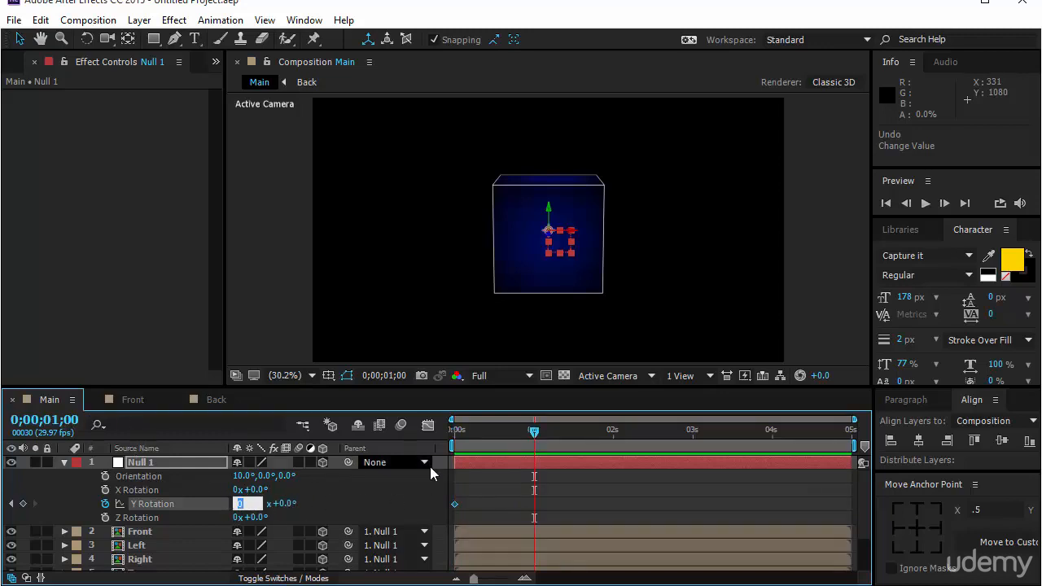
{"action": "type", "text": "1"}
{"action": "key", "text": "Return"}
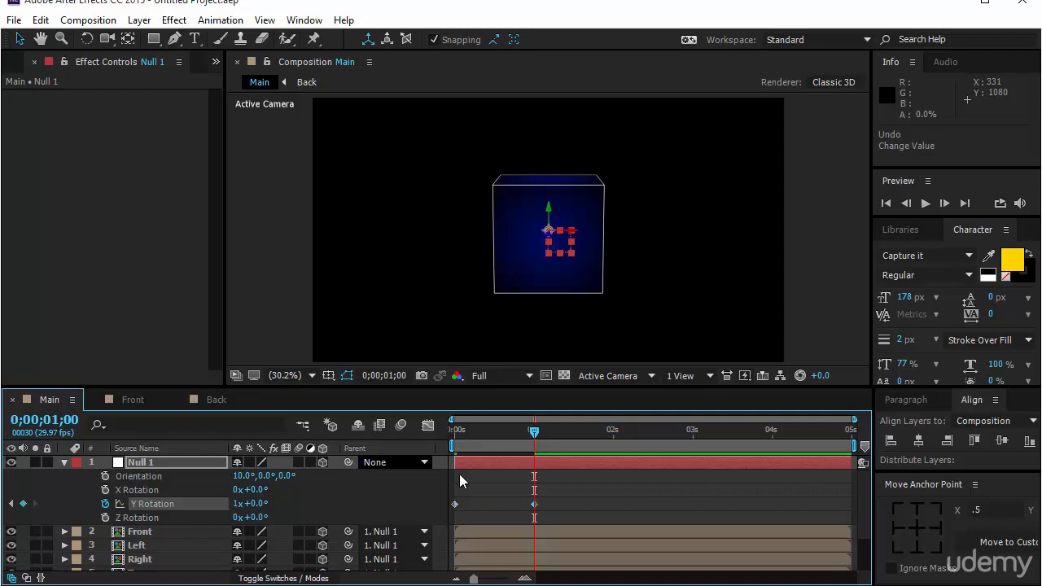
Collapse the Null 1 properties and preview the cube's rotation from the start of the Main composition
{"action": "left_click", "coordinate": [926, 206]}
{"action": "left_click", "coordinate": [579, 508]}
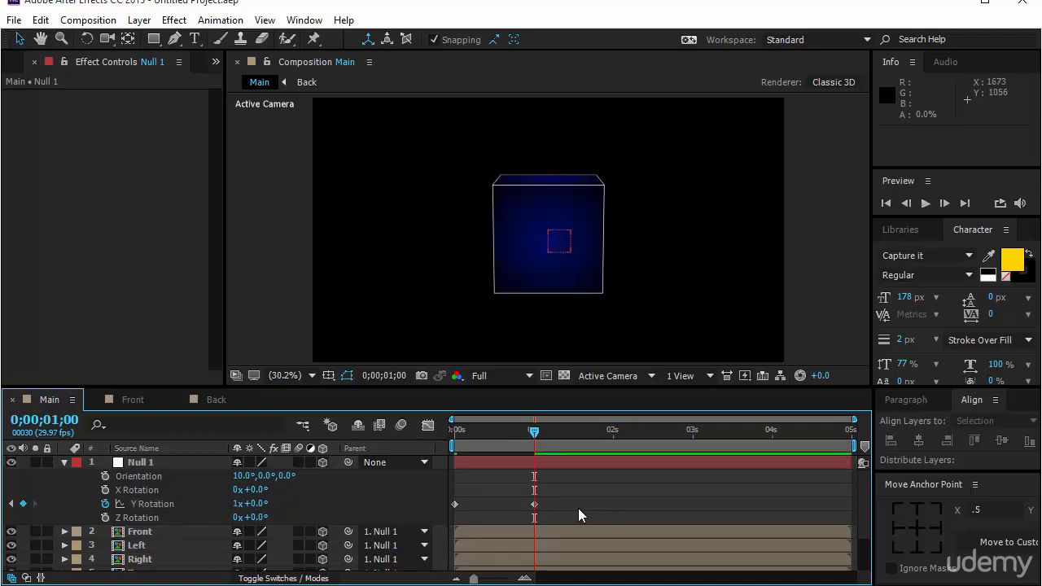
{"action": "left_click", "coordinate": [64, 463]}
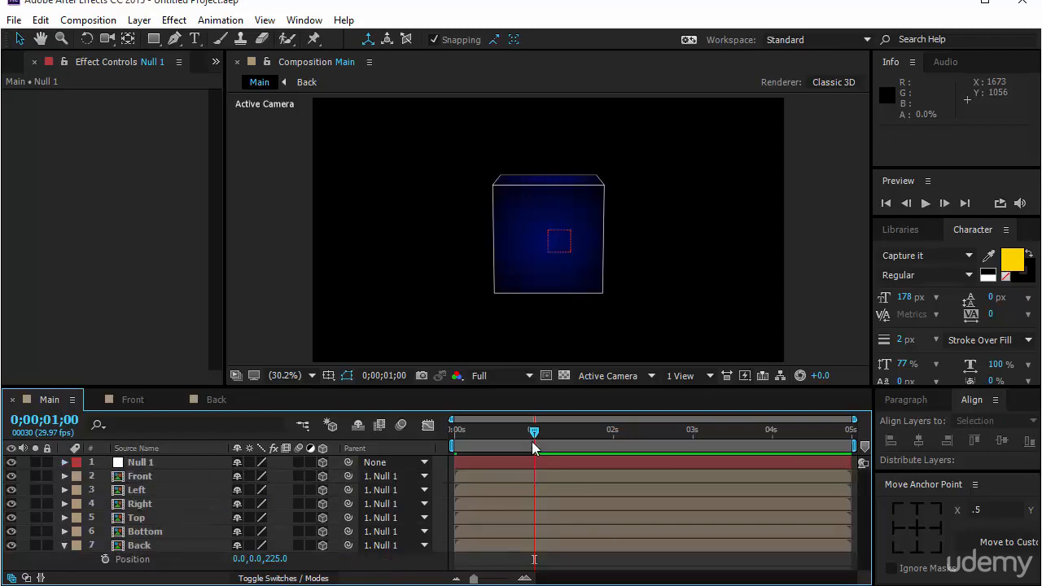
{"action": "left_click_drag", "start_coordinate": [531, 441], "coordinate": [447, 479]}
{"action": "left_click", "coordinate": [926, 203]}
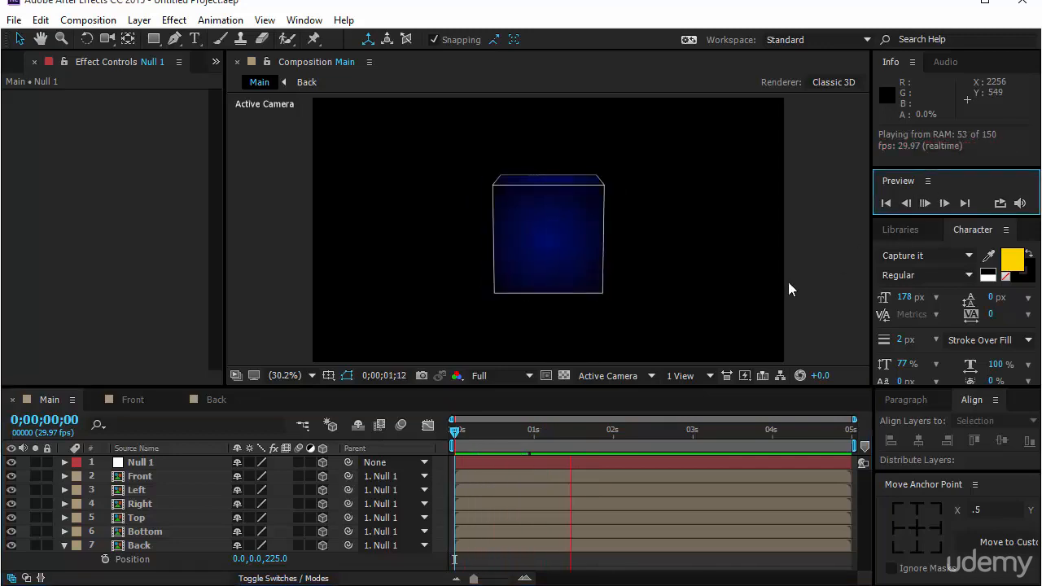
Pre-compose all layers from Null 1 to Back into a new composition named Cube-Rotating
{"action": "left_click", "coordinate": [165, 462]}
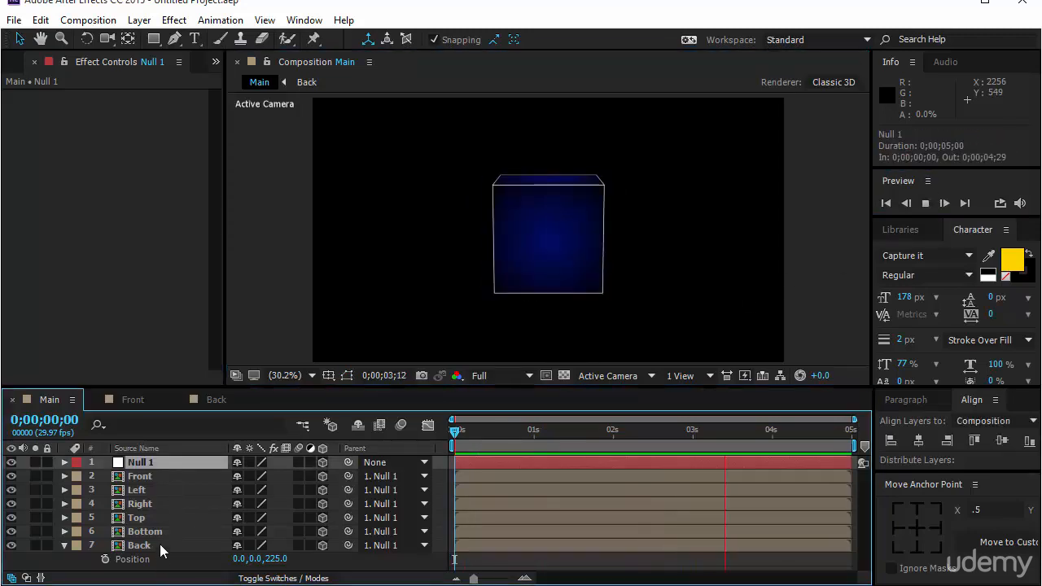
{"action": "left_click", "coordinate": [160, 543], "text": "shift"}
{"action": "right_click", "coordinate": [163, 520]}
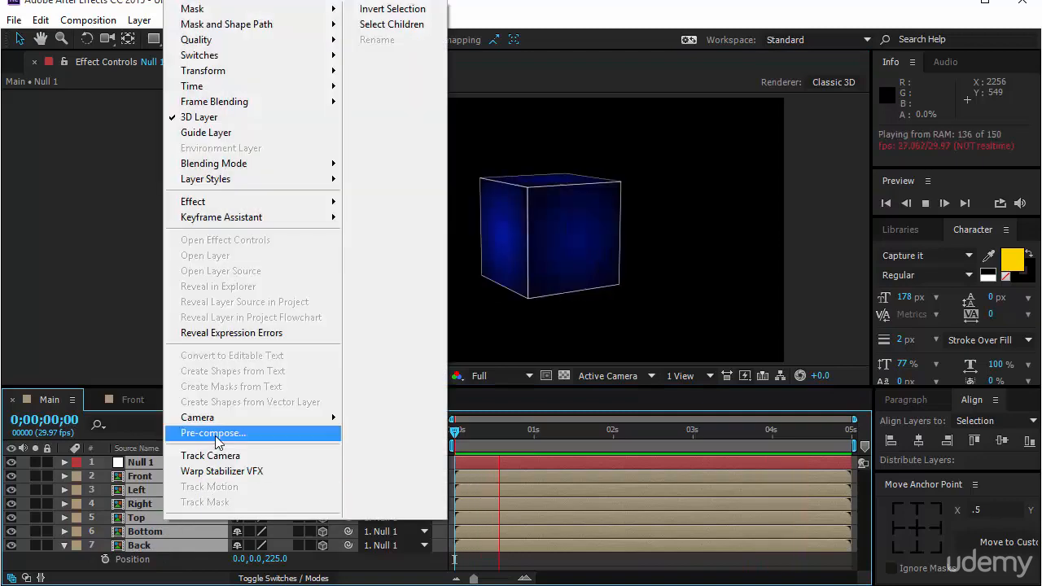
{"action": "left_click", "coordinate": [213, 433]}
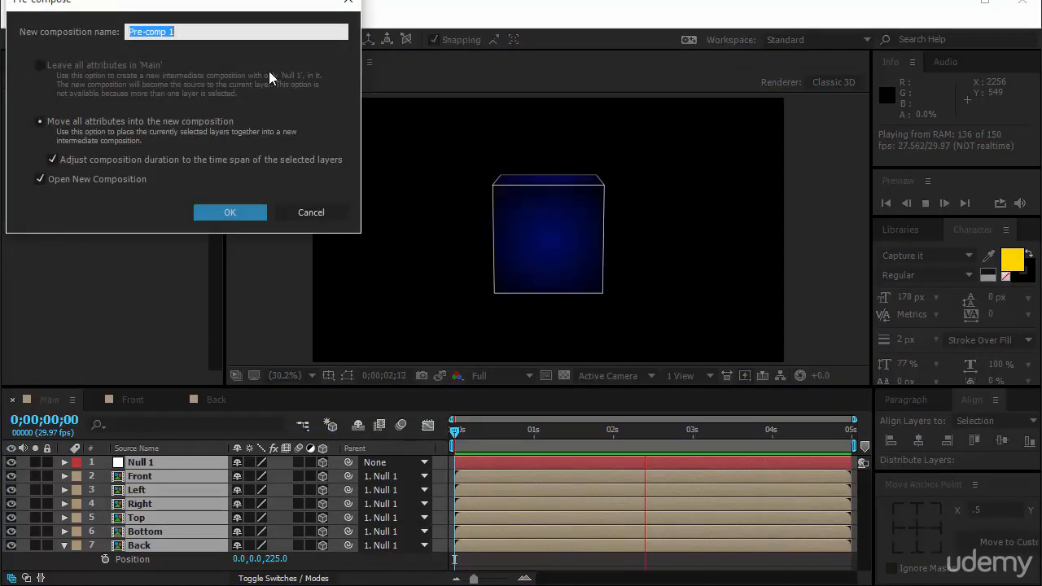
{"action": "type", "text": "Cube"}
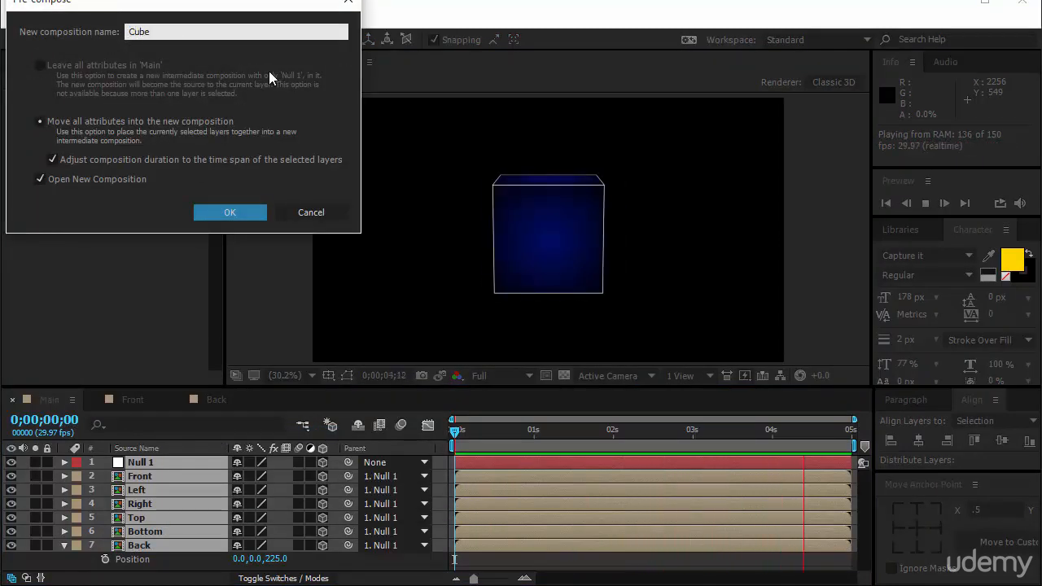
{"action": "type", "text": "-Rotating"}
{"action": "key", "text": "Return"}
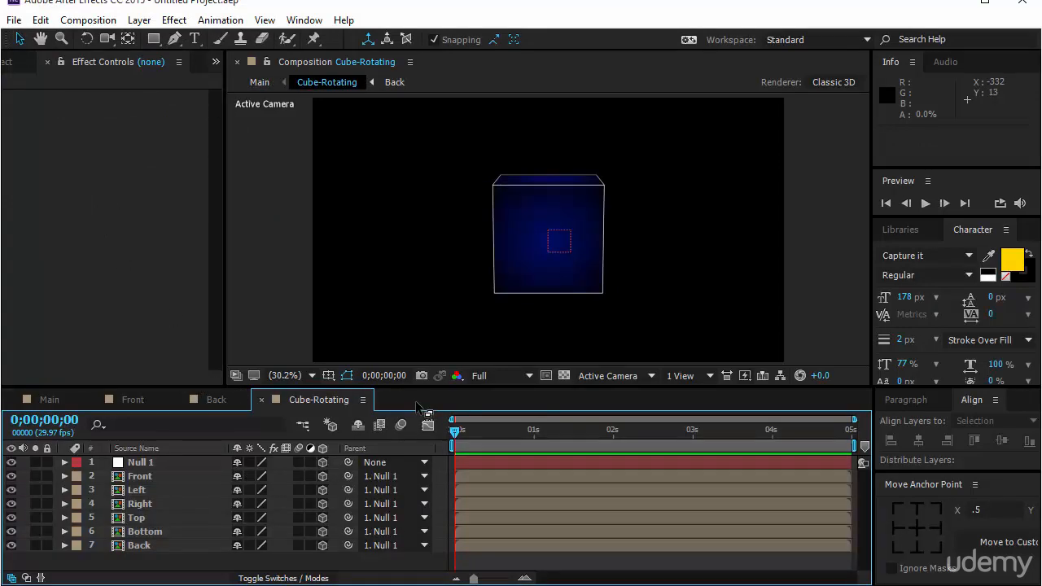
End the Cube-Rotating work area at Null 1's last Y Rotation keyframe, trim the composition to it and shorten Null 1 to end at 0;00;00;29
{"action": "left_click", "coordinate": [151, 462]}
{"action": "key", "text": "u"}
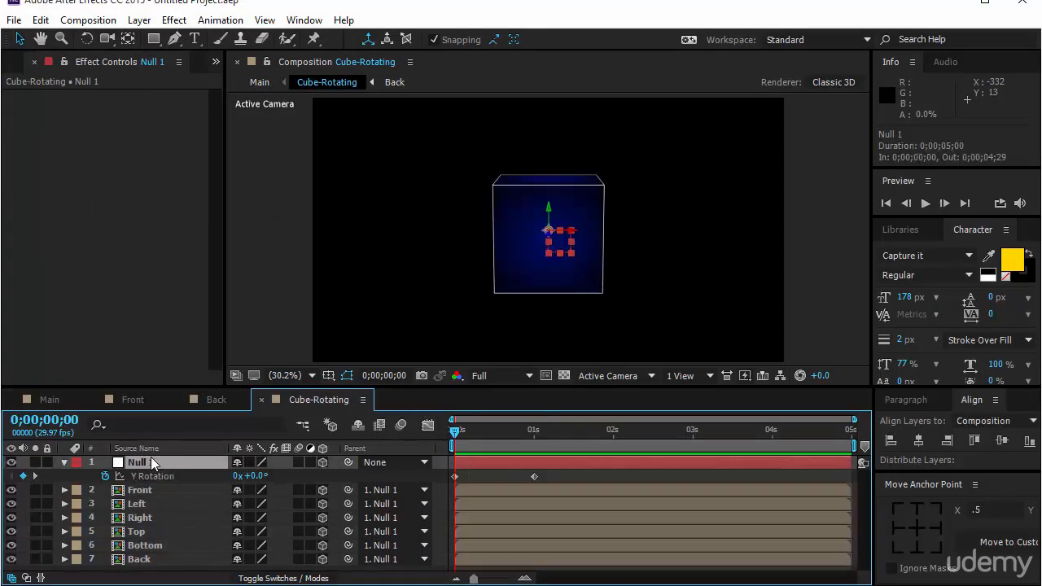
{"action": "key", "text": "k"}
{"action": "key", "text": "n"}
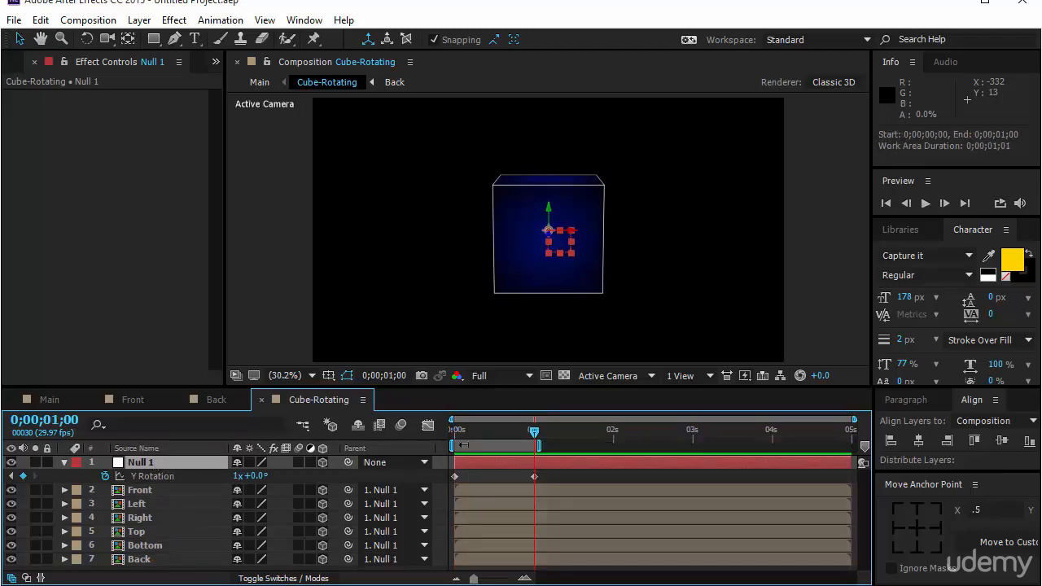
{"action": "right_click", "coordinate": [480, 444]}
{"action": "left_click", "coordinate": [532, 492]}
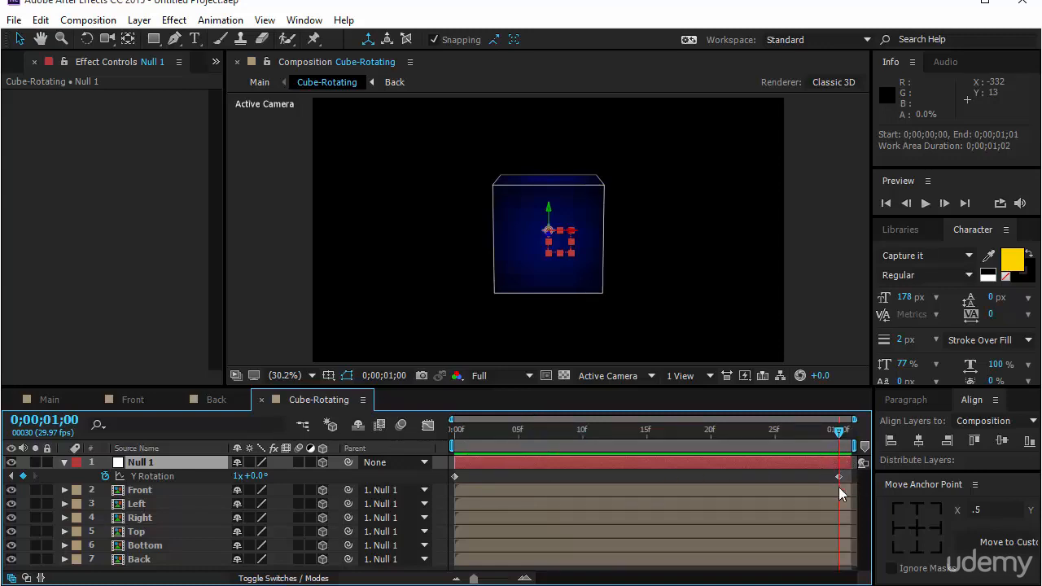
{"action": "left_click_drag", "start_coordinate": [850, 462], "coordinate": [835, 466]}
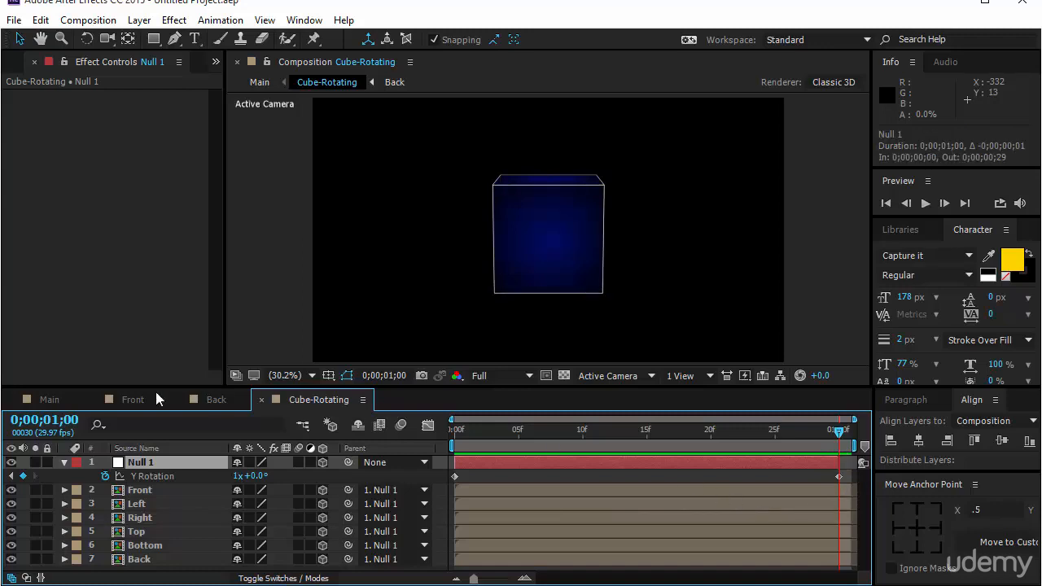
Return to the Main composition, preview it and move the current time back to 0;00;00;00
{"action": "left_click", "coordinate": [68, 401]}
{"action": "left_click", "coordinate": [924, 203]}
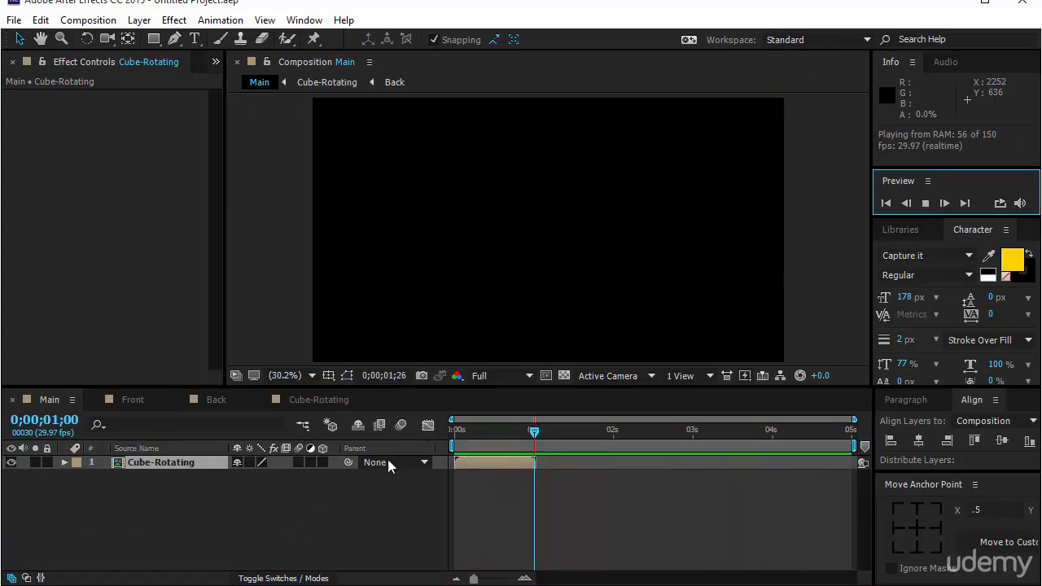
{"action": "left_click", "coordinate": [353, 516]}
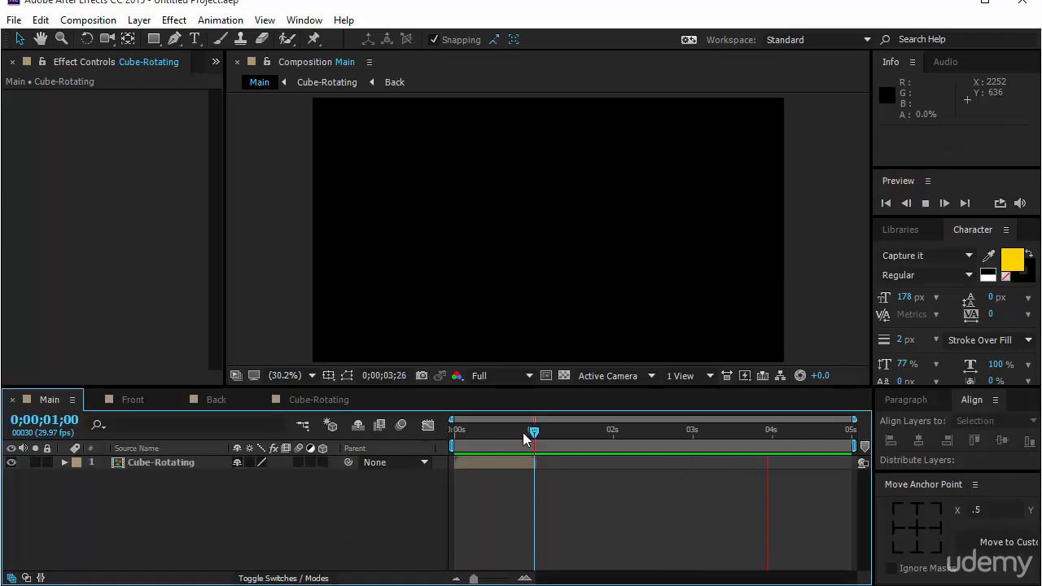
{"action": "left_click_drag", "start_coordinate": [537, 431], "coordinate": [454, 447]}
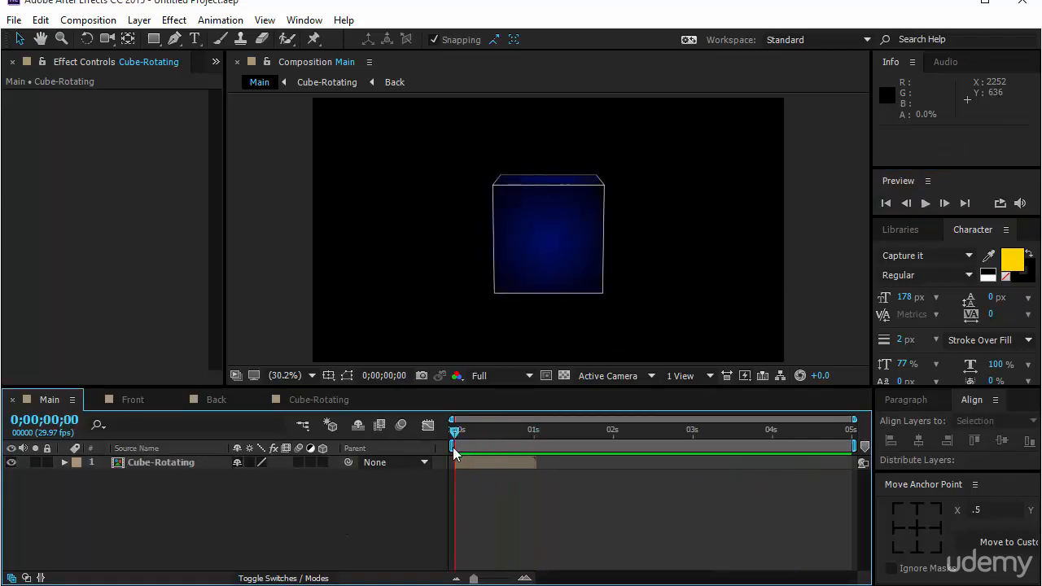
Enable time remapping on the Cube-Rotating layer in the Main composition
{"action": "left_click", "coordinate": [138, 463]}
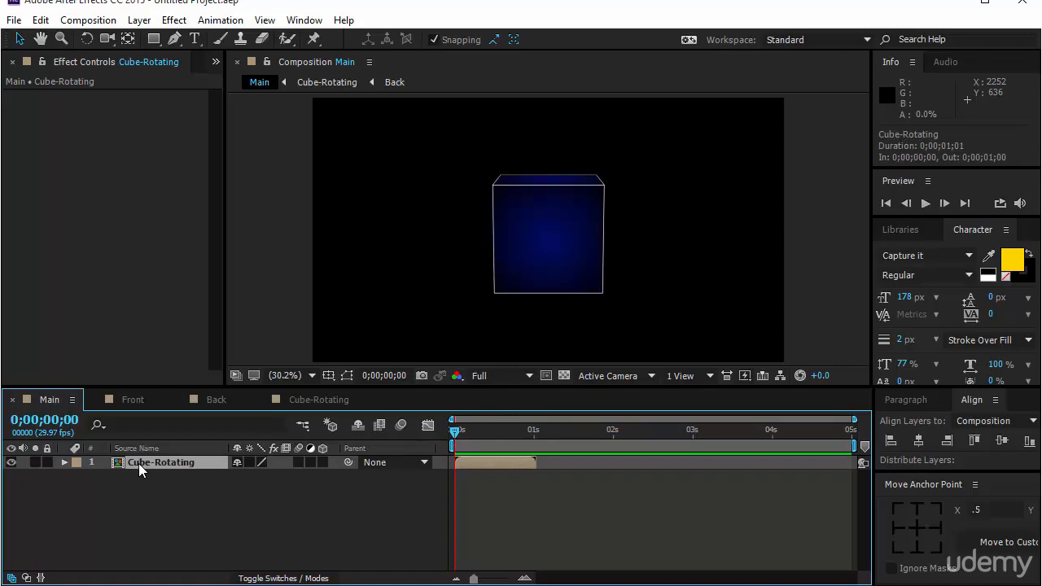
{"action": "right_click", "coordinate": [139, 463]}
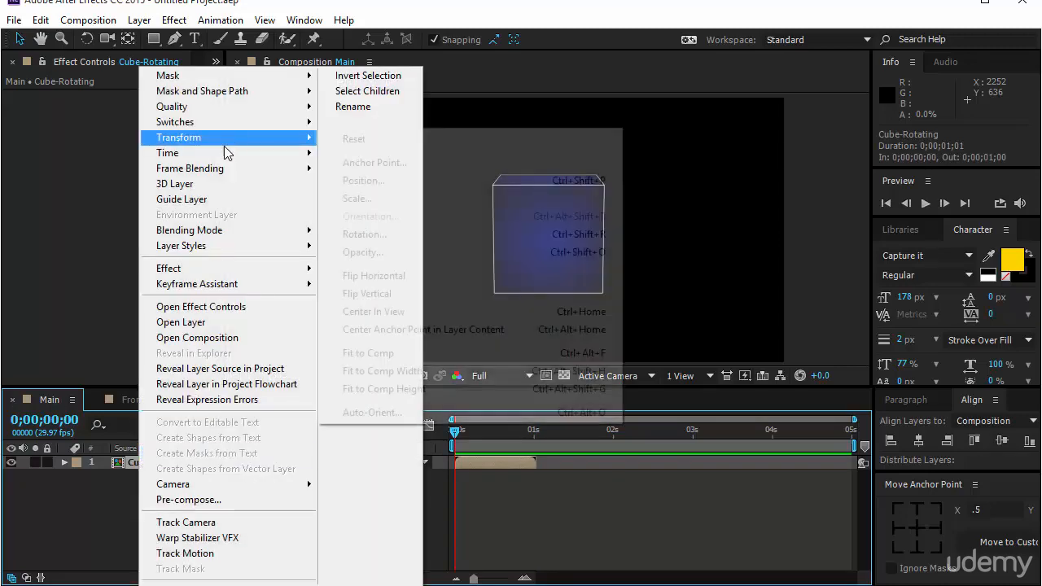
{"action": "mouse_move", "coordinate": [226, 156]}
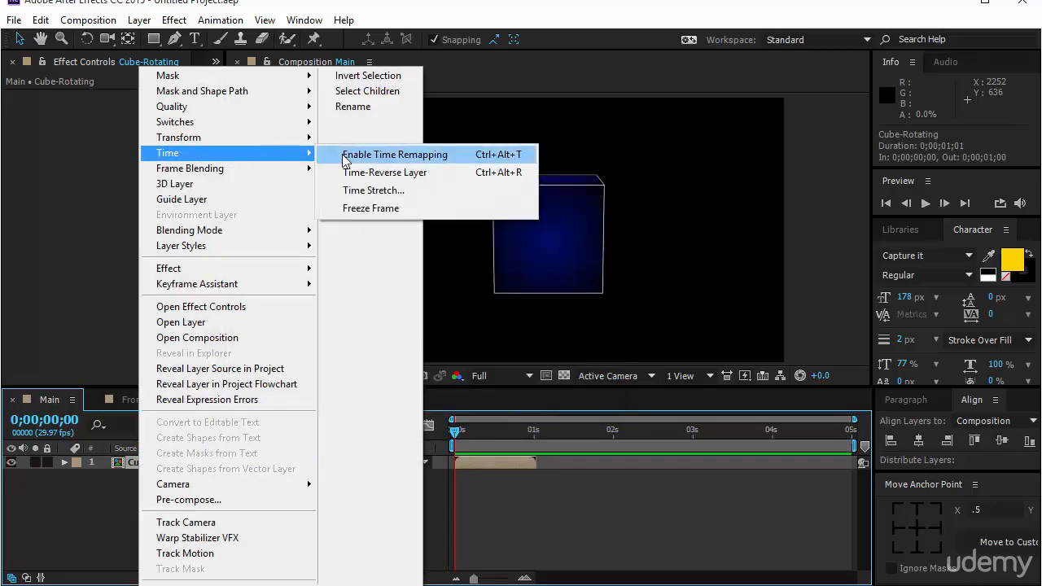
{"action": "left_click", "coordinate": [345, 158]}
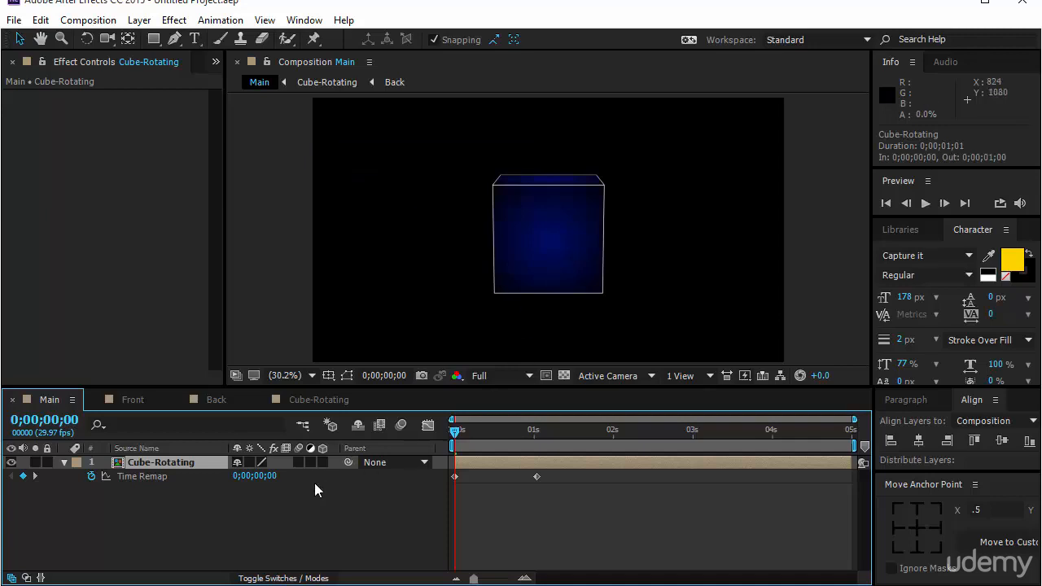
Set the Time Remap value of Cube-Rotating's second keyframe at 0;00;01;01 to 0;00;01;00
{"action": "key", "text": "k"}
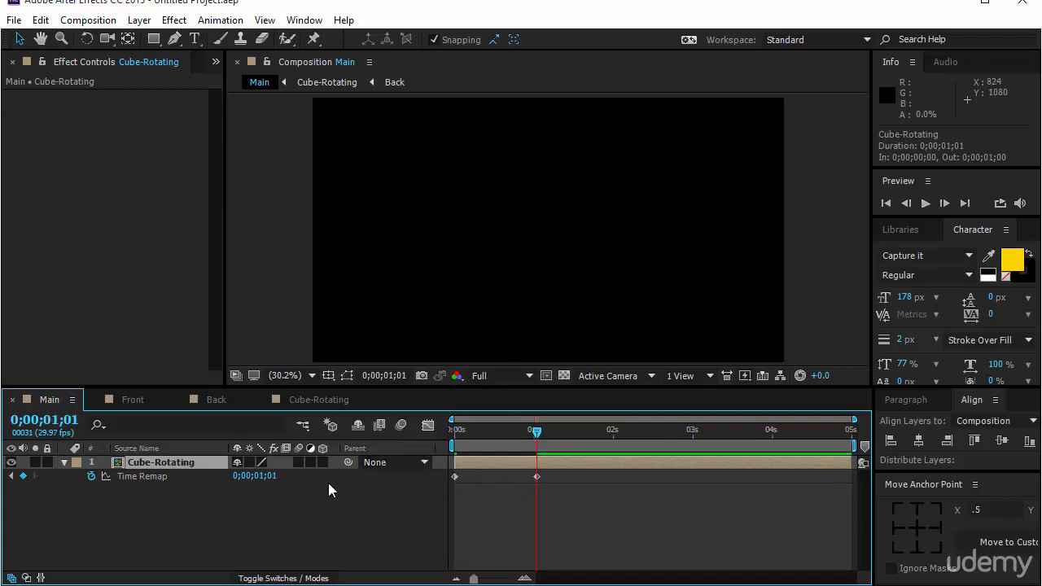
{"action": "left_click", "coordinate": [271, 479]}
{"action": "type", "text": "100"}
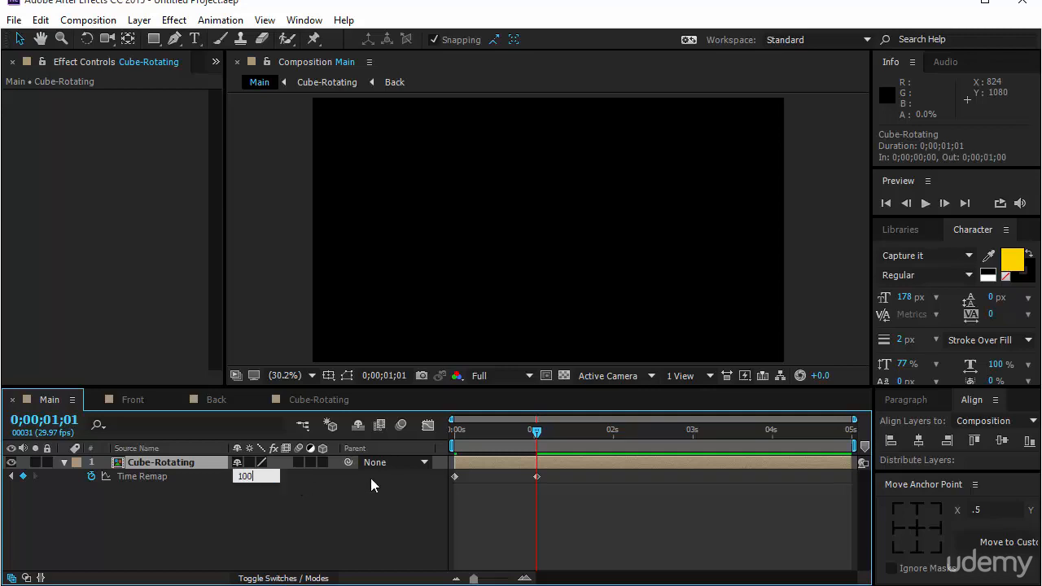
{"action": "key", "text": "Return"}
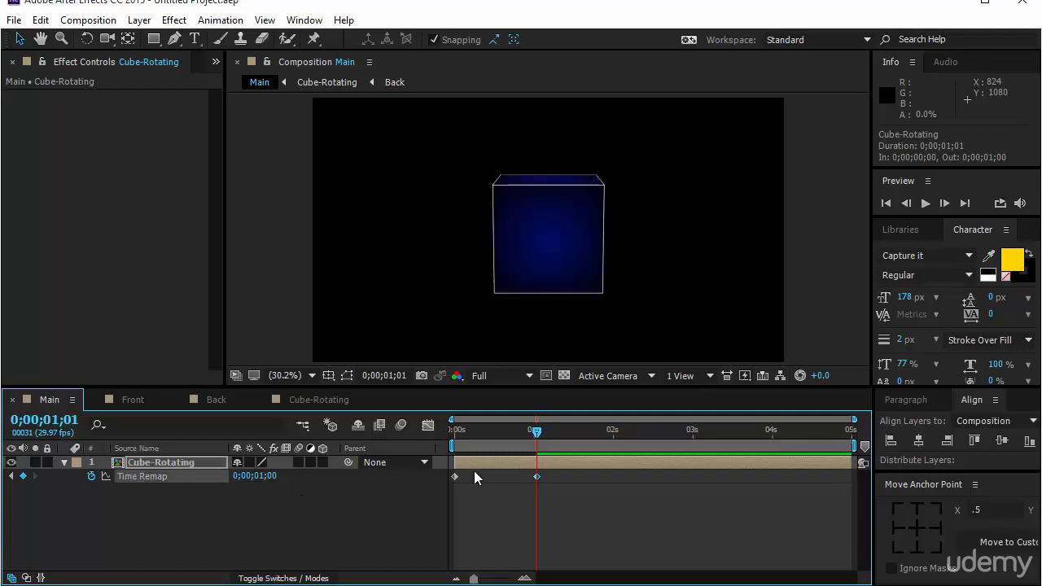
Add the expression loopOut() to Cube-Rotating's Time Remap property and preview the looping rotation
{"action": "left_click", "coordinate": [91, 476], "text": "alt"}
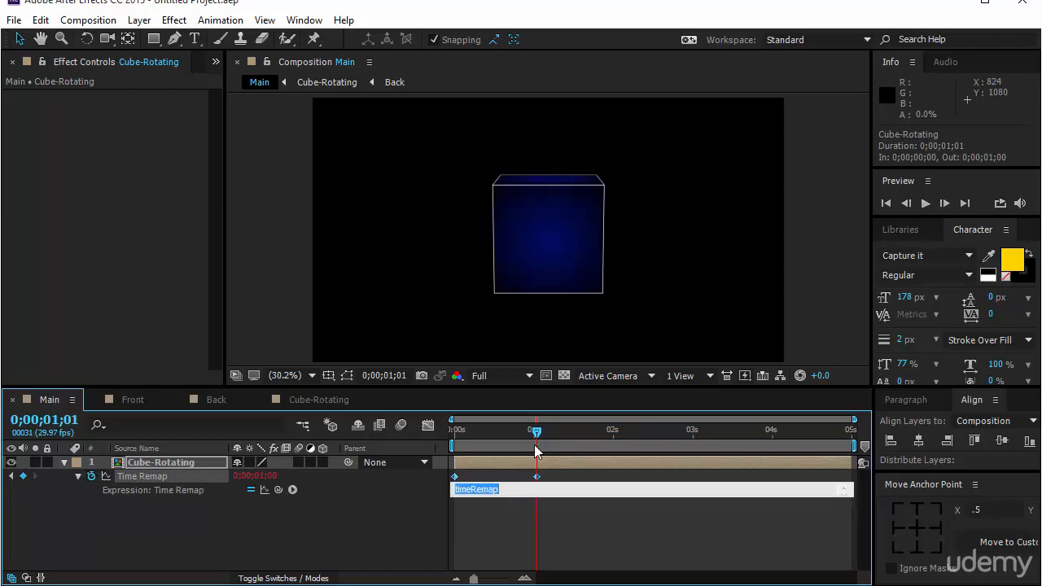
{"action": "type", "text": "loop"}
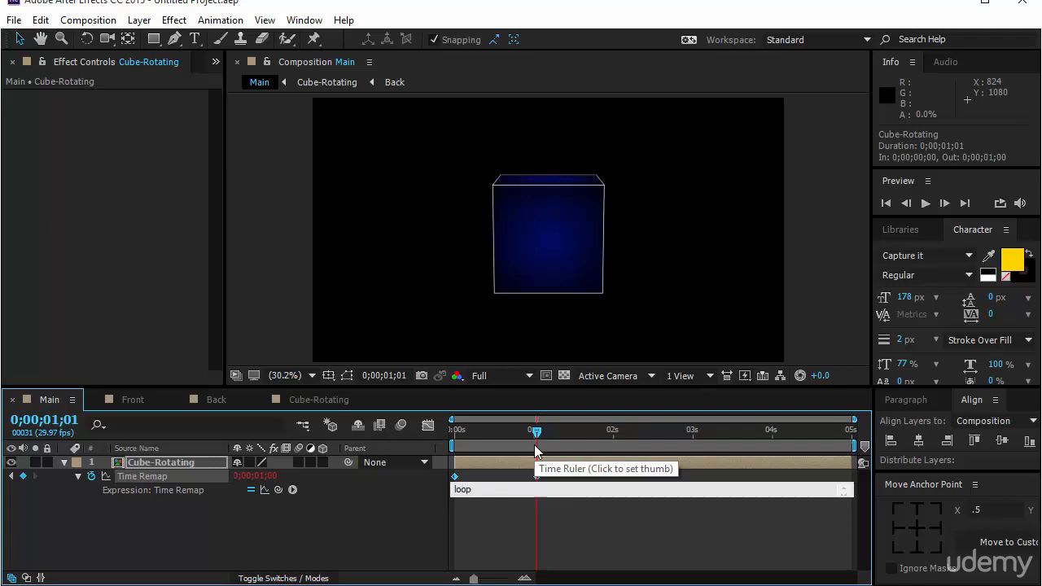
{"action": "type", "text": "Out()"}
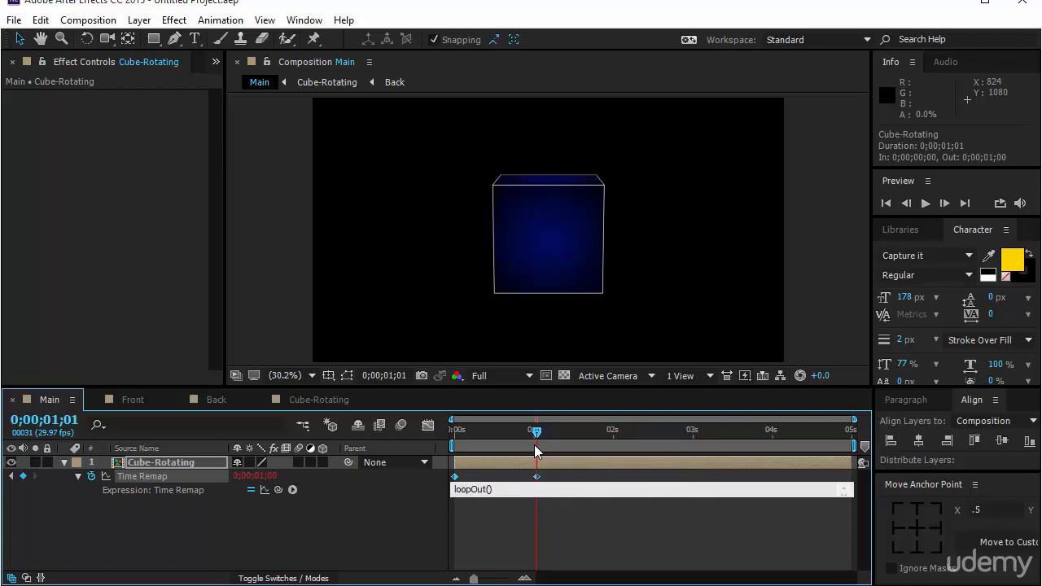
{"action": "left_click", "coordinate": [607, 530]}
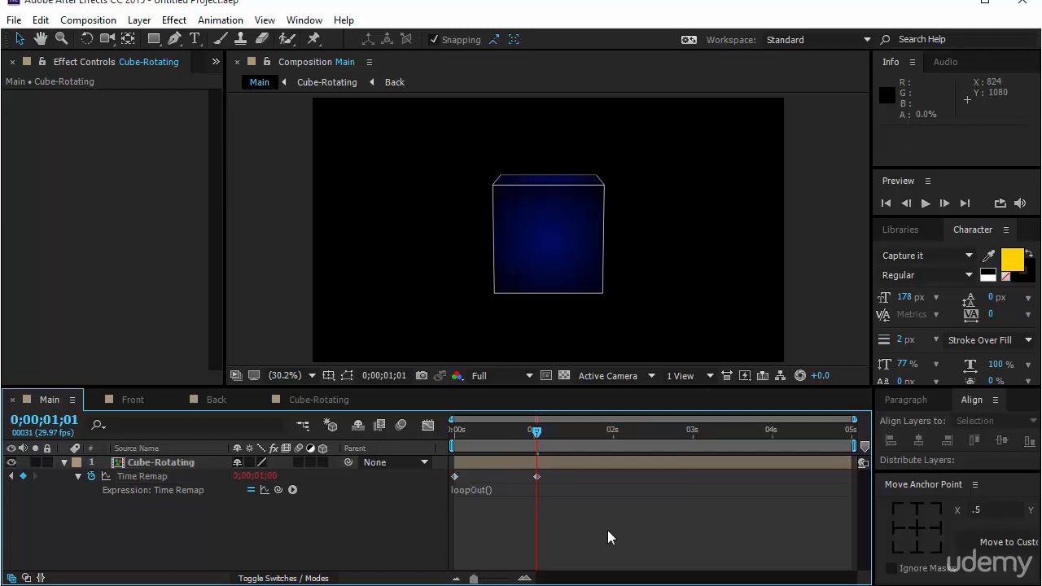
{"action": "left_click", "coordinate": [925, 203]}
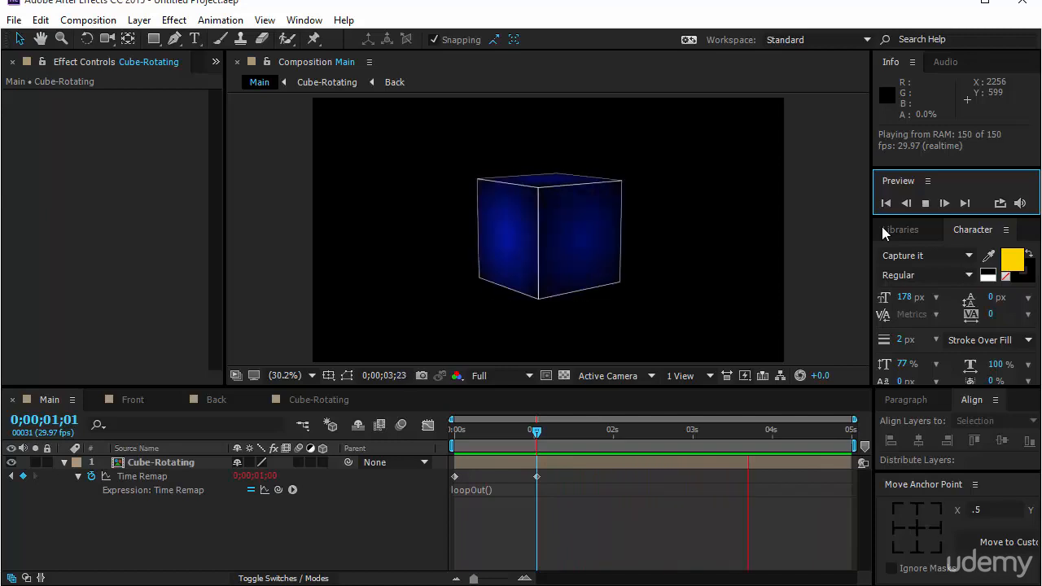
{"action": "left_click", "coordinate": [817, 302]}
Scale the Cube-Rotating layer down to about 54%, place it in the frame's lower-left corner at about 234.5, 864.7 and preview it
{"action": "left_click", "coordinate": [559, 246]}
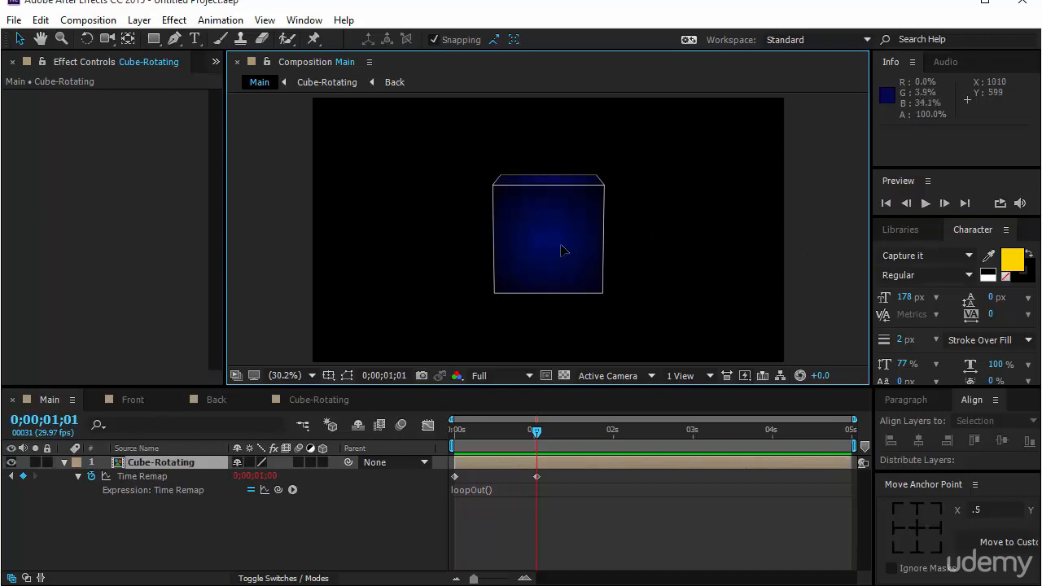
{"action": "left_click", "coordinate": [346, 375]}
{"action": "left_click_drag", "start_coordinate": [784, 99], "coordinate": [684, 163]}
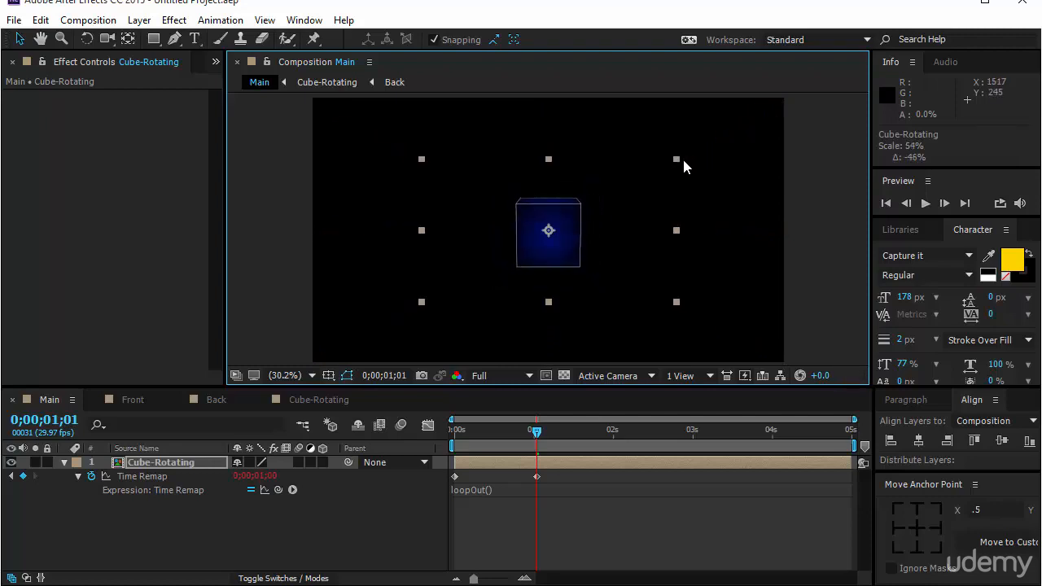
{"action": "left_click_drag", "start_coordinate": [552, 258], "coordinate": [354, 346]}
{"action": "left_click", "coordinate": [925, 202]}
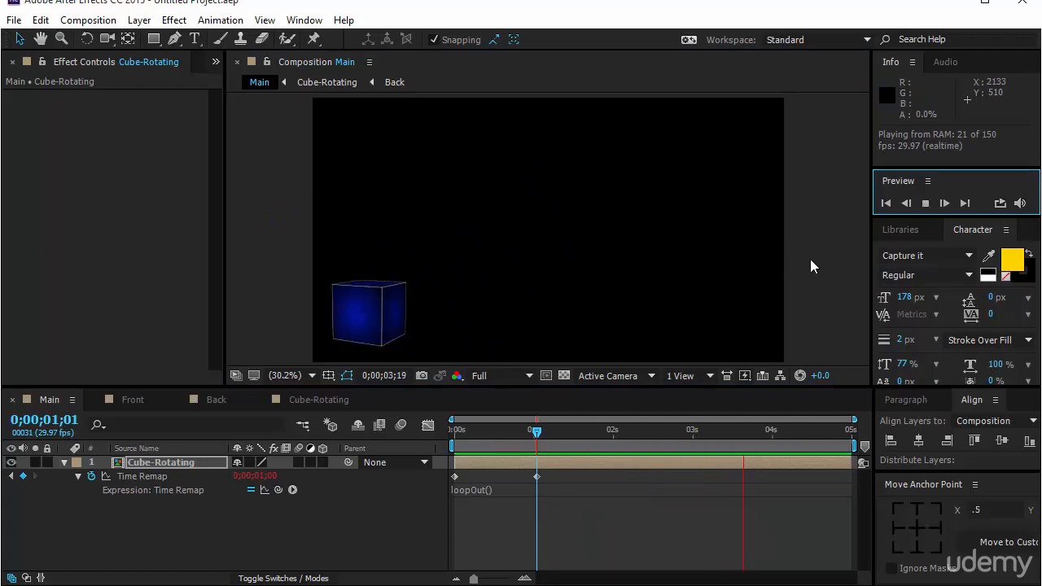
{"action": "left_click", "coordinate": [809, 259]}
Show only Cube-Rotating's Position property and set its first keyframe at 0;00;00;00
{"action": "left_click", "coordinate": [185, 471]}
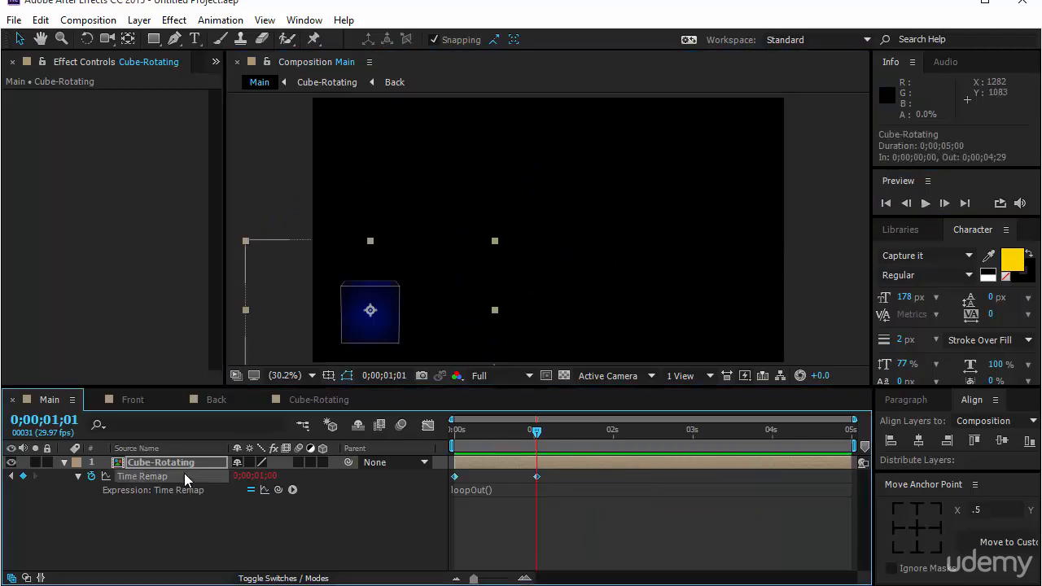
{"action": "left_click", "coordinate": [186, 462]}
{"action": "key", "text": "p"}
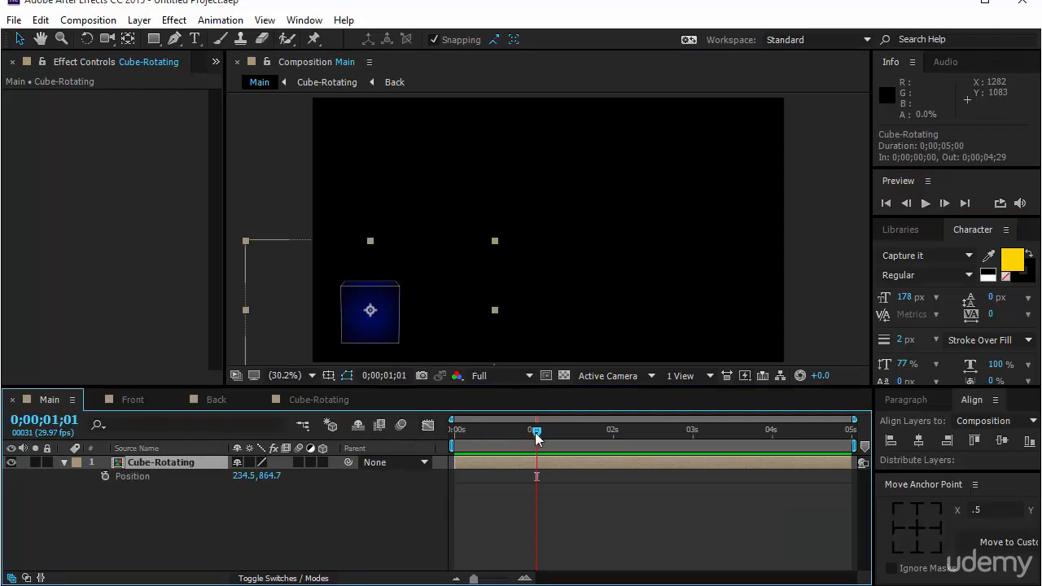
{"action": "left_click_drag", "start_coordinate": [535, 432], "coordinate": [422, 463]}
{"action": "left_click", "coordinate": [104, 477]}
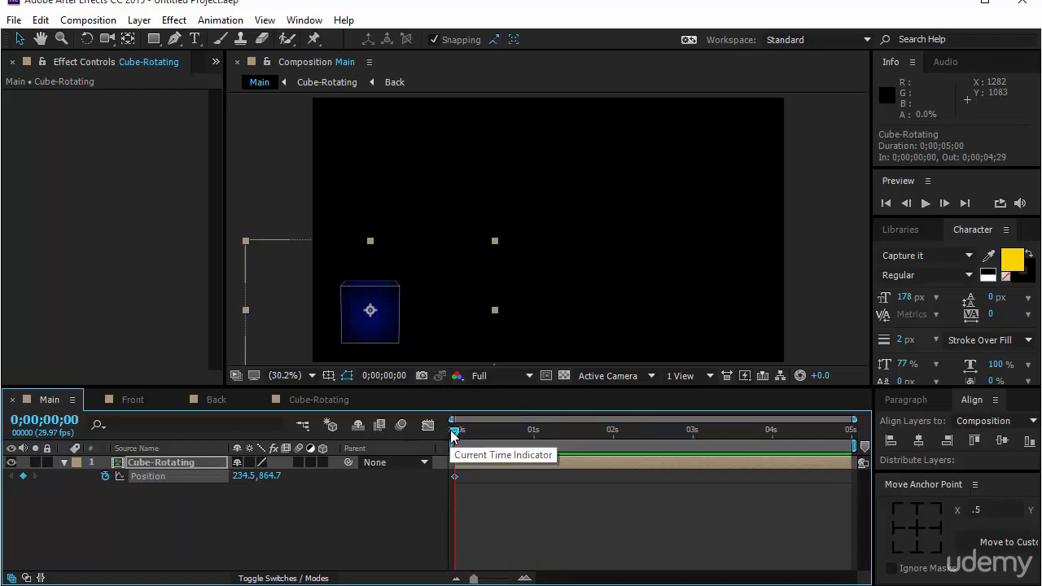
Keyframe the cube's Position at about 817.5, 238.5 at 0;00;00;29 and bend the motion path outward at the first keyframe
{"action": "left_click_drag", "start_coordinate": [454, 429], "coordinate": [532, 430]}
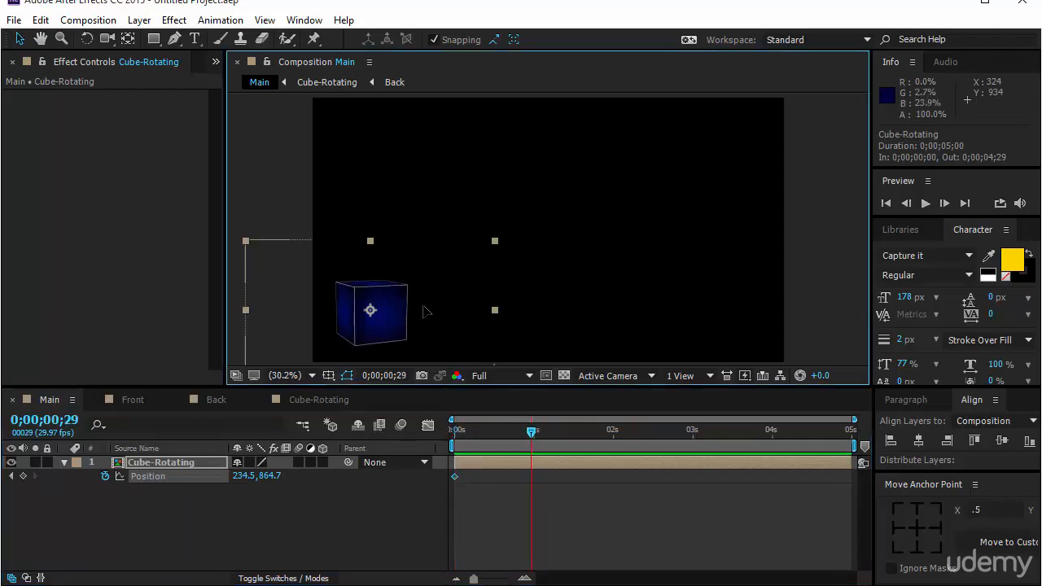
{"action": "left_click_drag", "start_coordinate": [350, 338], "coordinate": [407, 174]}
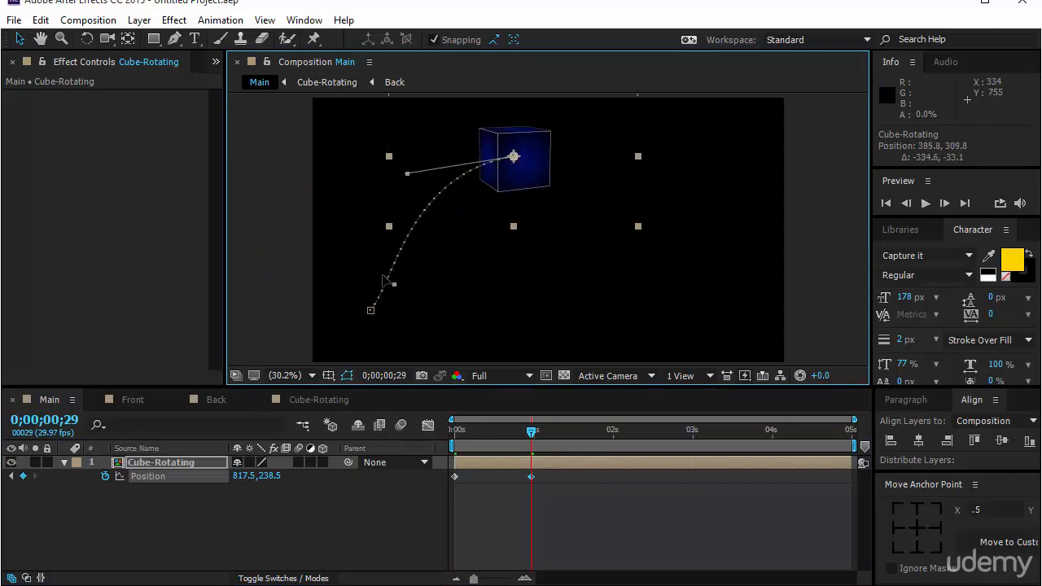
{"action": "left_click_drag", "start_coordinate": [382, 276], "coordinate": [349, 251]}
Keyframe the cube's Position at about 1225.0, 844.8 at 0;00;02;00 and about 1705.4, 768.6 at 0;00;03;00
{"action": "left_click_drag", "start_coordinate": [530, 431], "coordinate": [616, 443]}
{"action": "left_click_drag", "start_coordinate": [547, 173], "coordinate": [648, 323]}
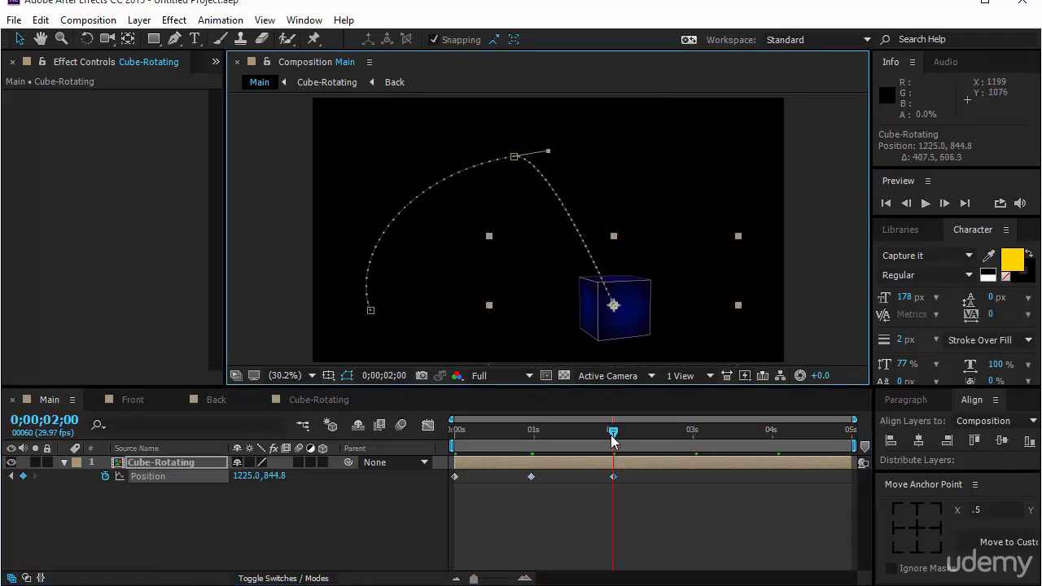
{"action": "left_click_drag", "start_coordinate": [612, 440], "coordinate": [691, 460]}
{"action": "left_click_drag", "start_coordinate": [615, 316], "coordinate": [736, 300]}
Set the spatial interpolation of the Position keyframe at 0;00;02;00 to Bezier
{"action": "left_click", "coordinate": [614, 307]}
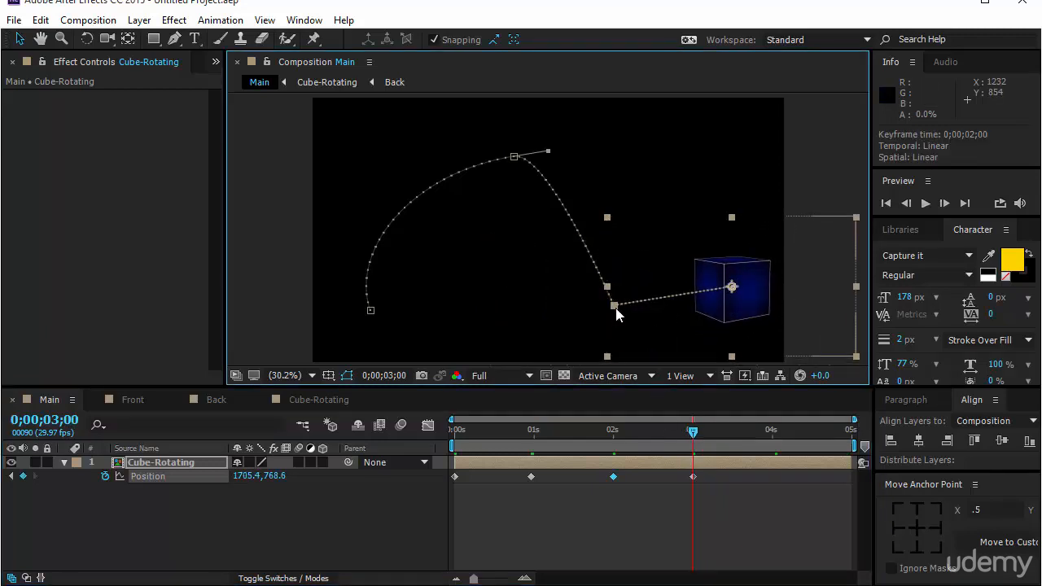
{"action": "right_click", "coordinate": [615, 308]}
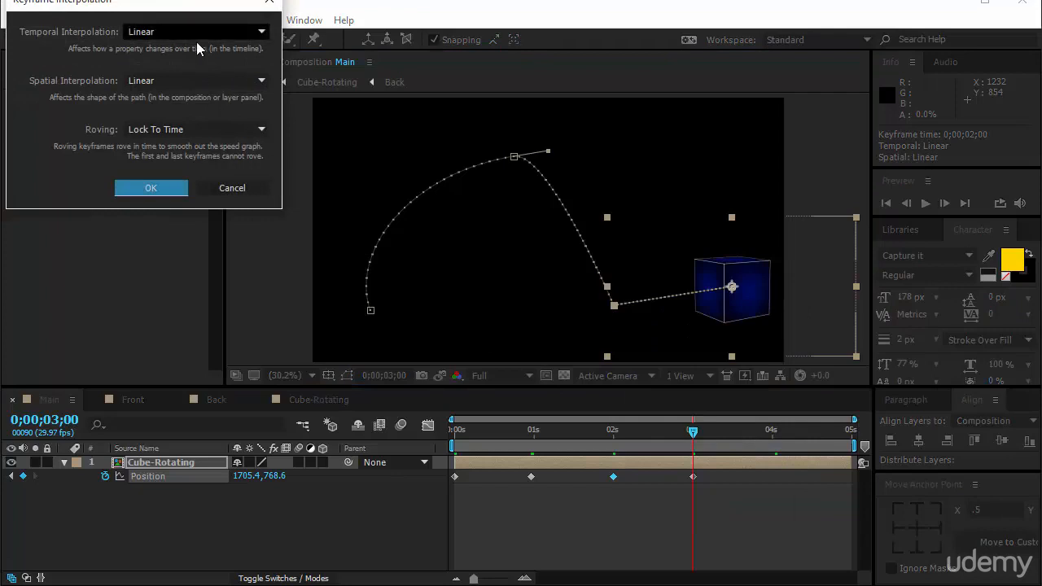
{"action": "left_click", "coordinate": [196, 80]}
{"action": "left_click", "coordinate": [191, 139]}
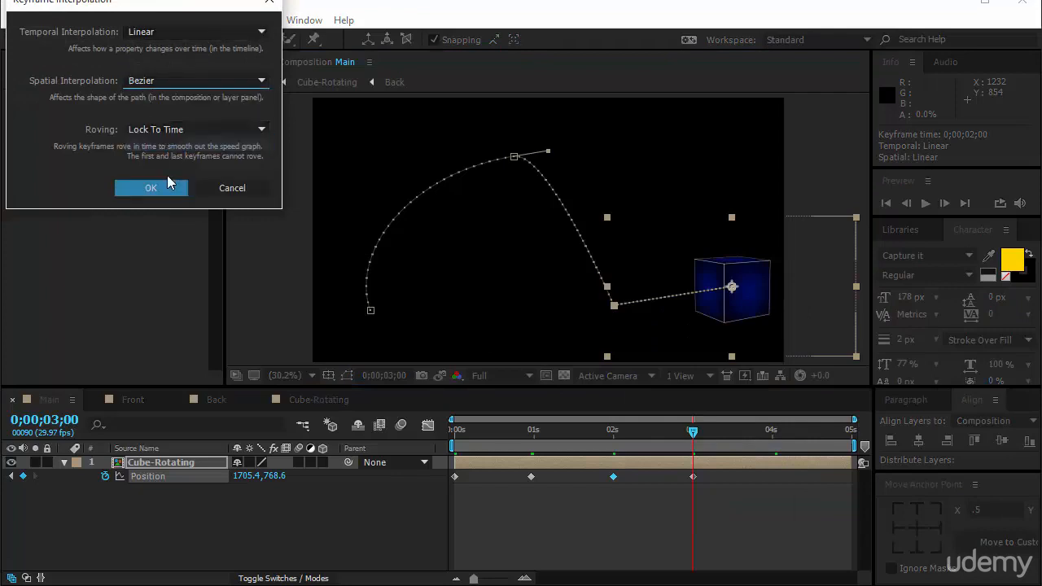
{"action": "left_click", "coordinate": [151, 188]}
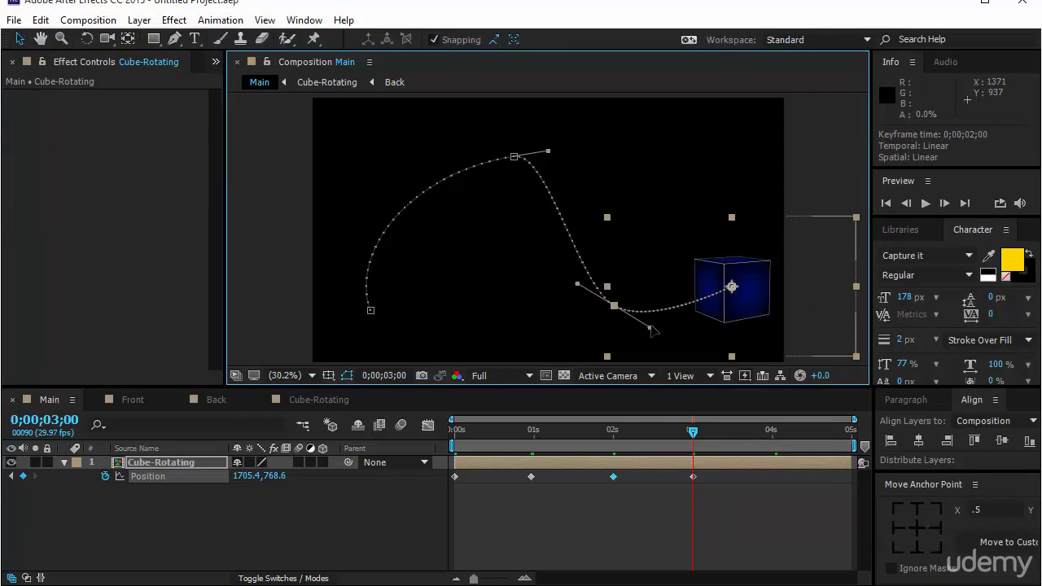
Reshape both motion path handles of the 0;00;02;00 Position keyframe and preview the cube's movement
{"action": "left_click_drag", "start_coordinate": [651, 328], "coordinate": [663, 318]}
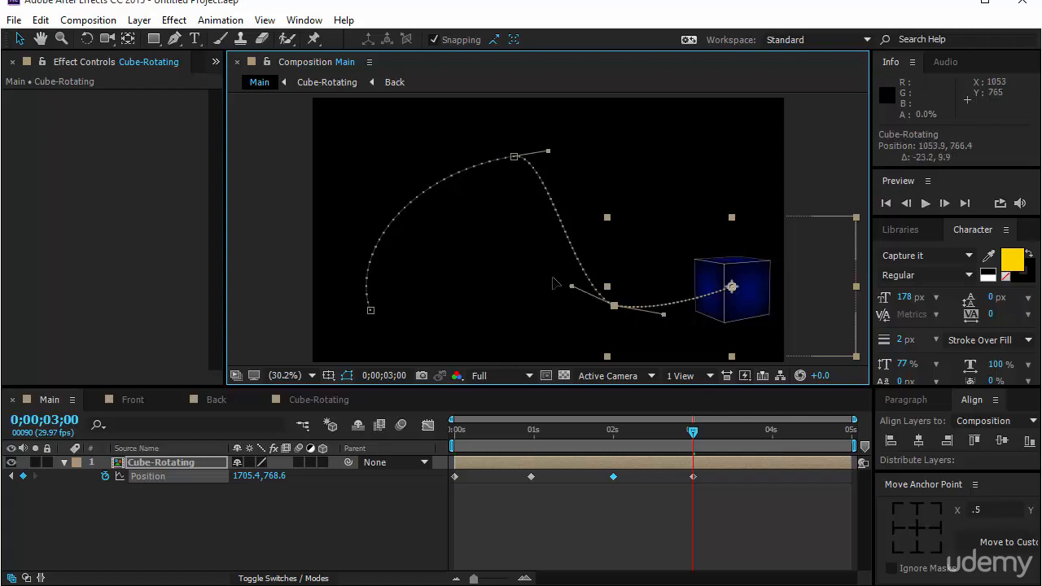
{"action": "left_click_drag", "start_coordinate": [553, 279], "coordinate": [542, 270]}
{"action": "left_click", "coordinate": [723, 502]}
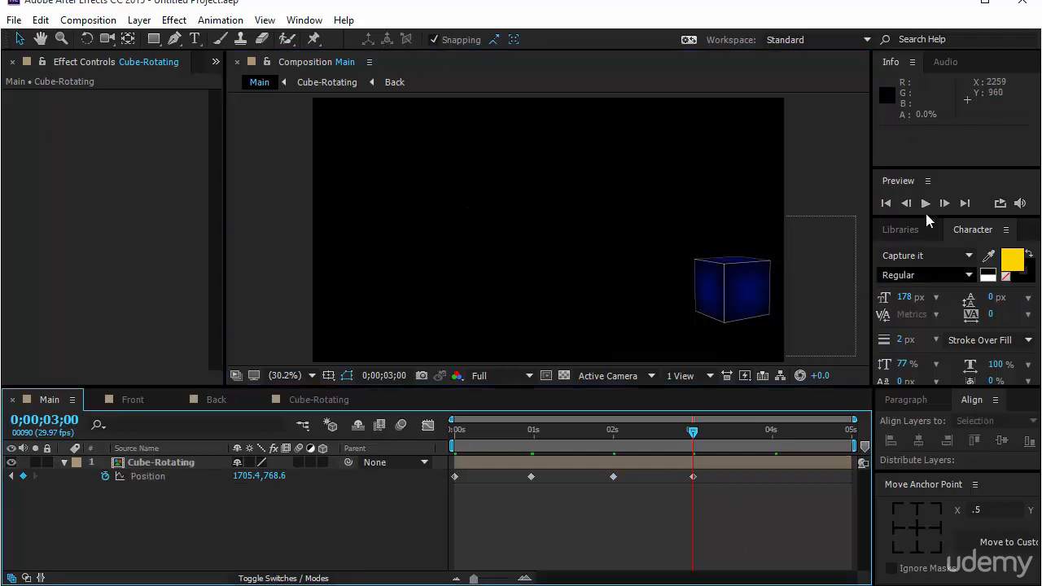
{"action": "left_click", "coordinate": [926, 202]}
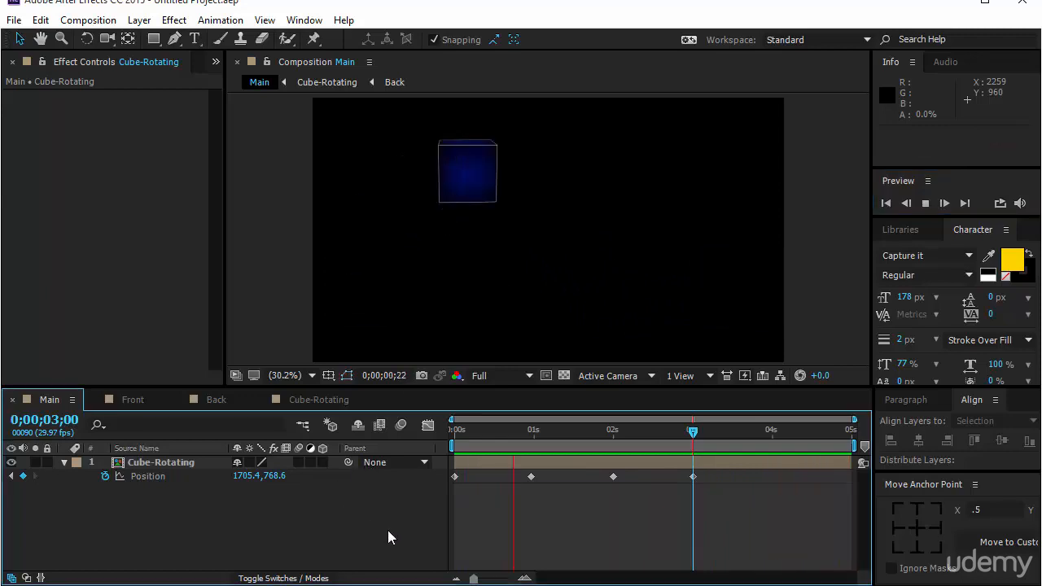
Delete Cube-Rotating's two middle Position keyframes, at 0;00;02;00 and 0;00;00;29
{"action": "left_click_drag", "start_coordinate": [693, 435], "coordinate": [602, 452]}
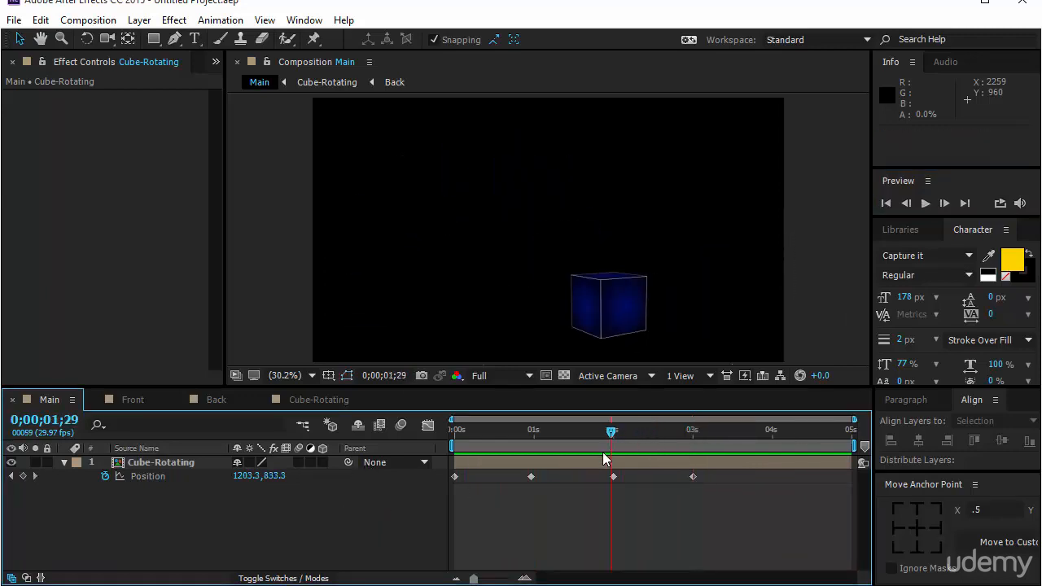
{"action": "left_click", "coordinate": [168, 480]}
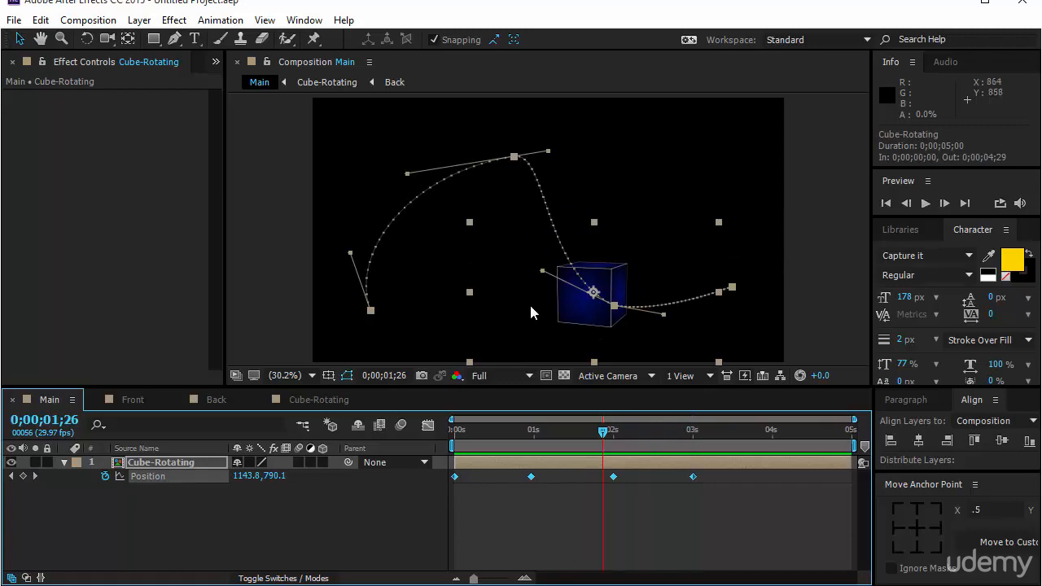
{"action": "right_click", "coordinate": [613, 306]}
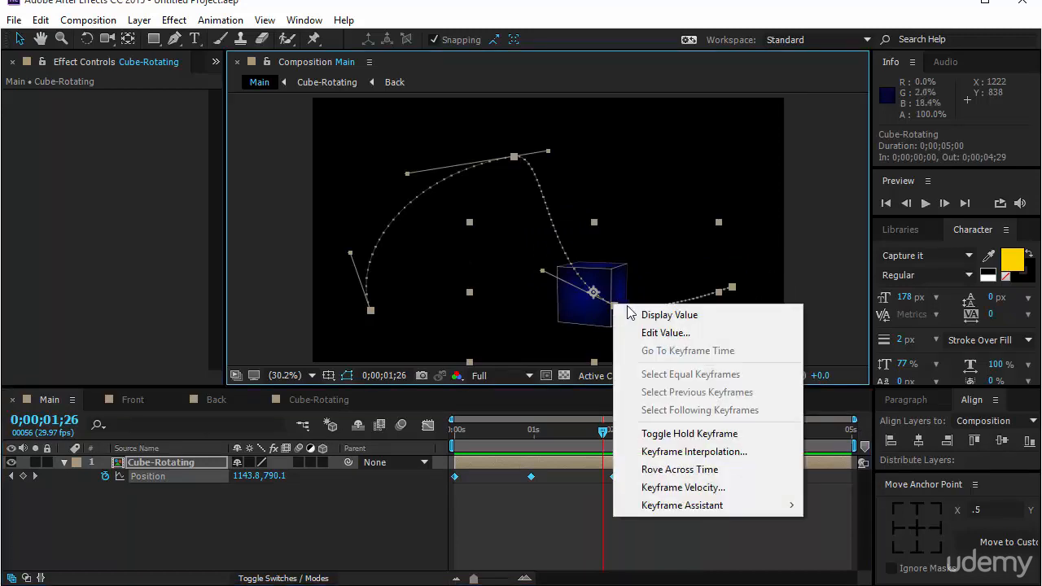
{"action": "left_click", "coordinate": [528, 497]}
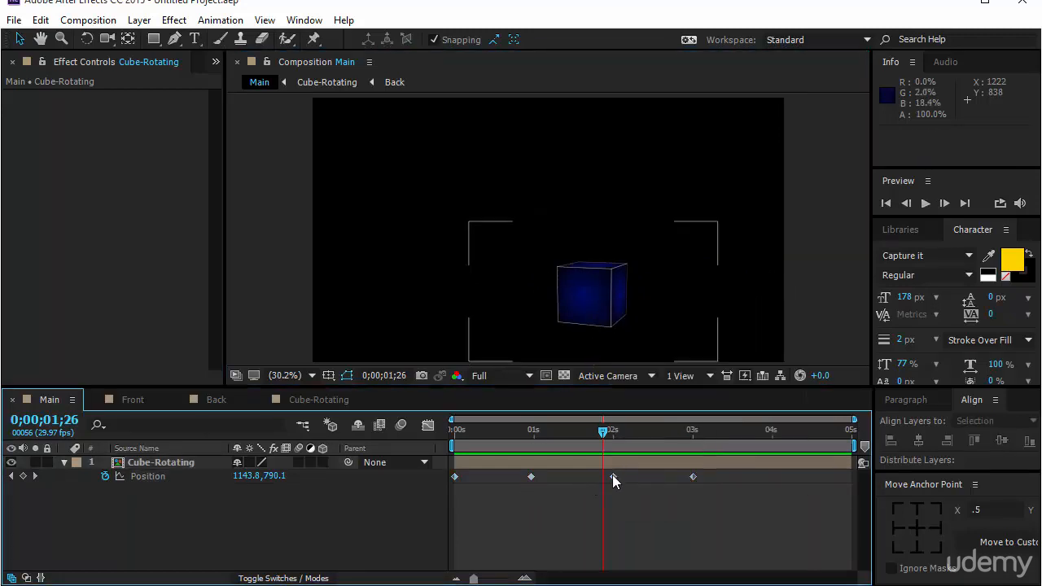
{"action": "left_click", "coordinate": [613, 477]}
{"action": "key", "text": "Delete"}
{"action": "left_click", "coordinate": [530, 476]}
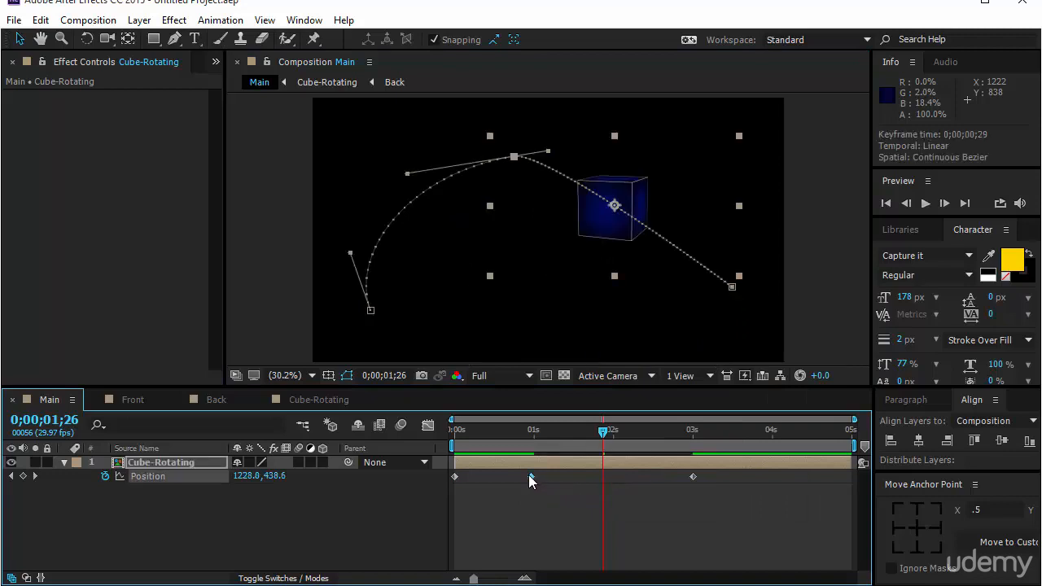
{"action": "key", "text": "Delete"}
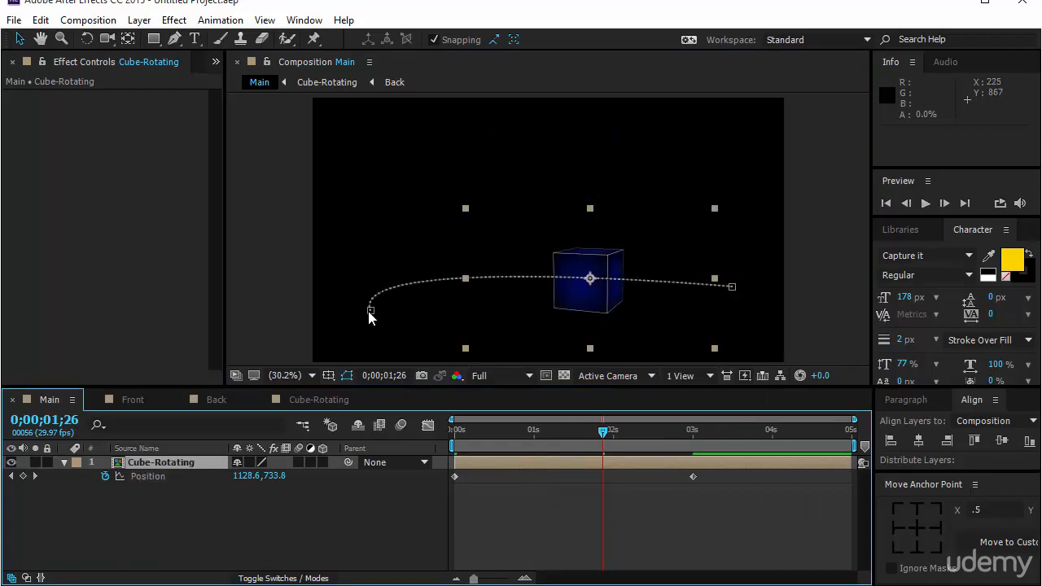
Set the spatial interpolation of the first Position keyframe to Linear
{"action": "right_click", "coordinate": [371, 311]}
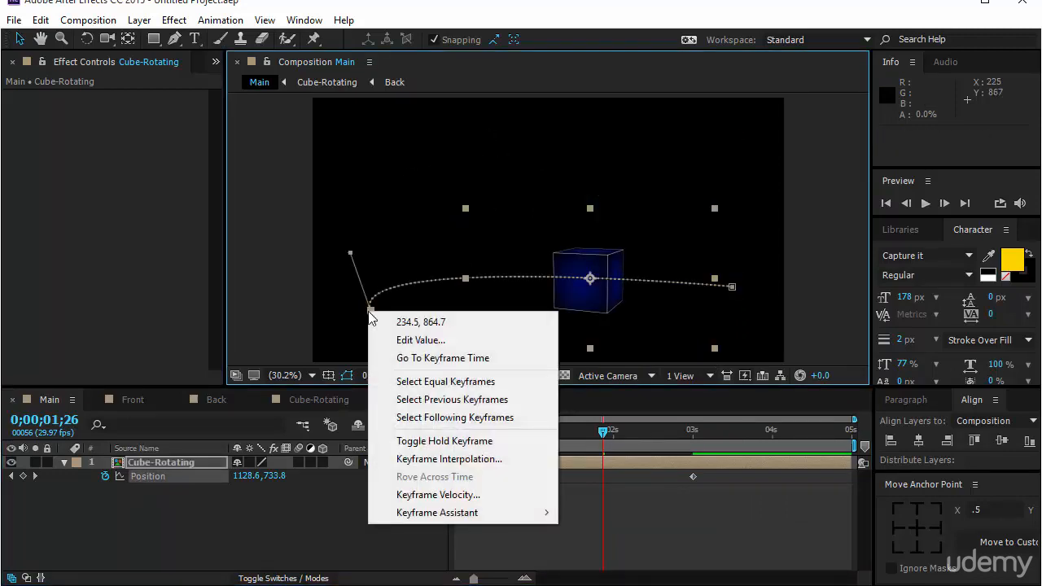
{"action": "left_click", "coordinate": [475, 458]}
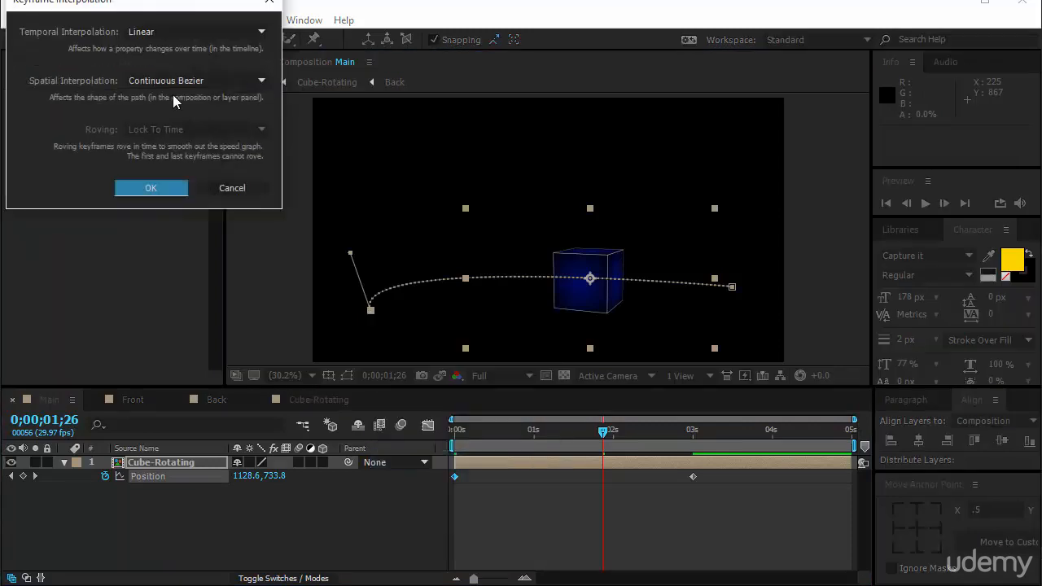
{"action": "left_click", "coordinate": [181, 81]}
{"action": "left_click", "coordinate": [167, 123]}
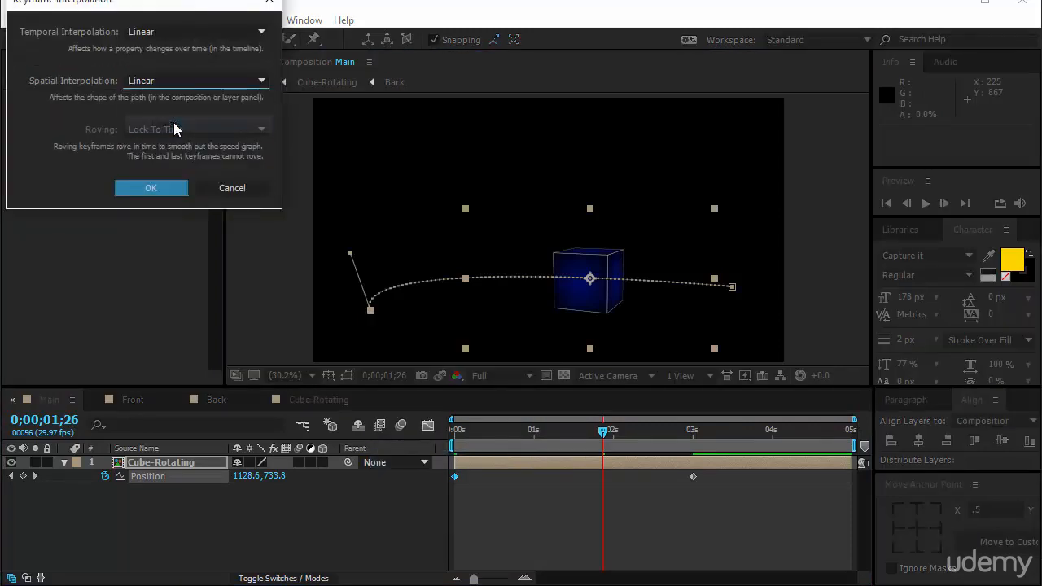
{"action": "left_click", "coordinate": [150, 188]}
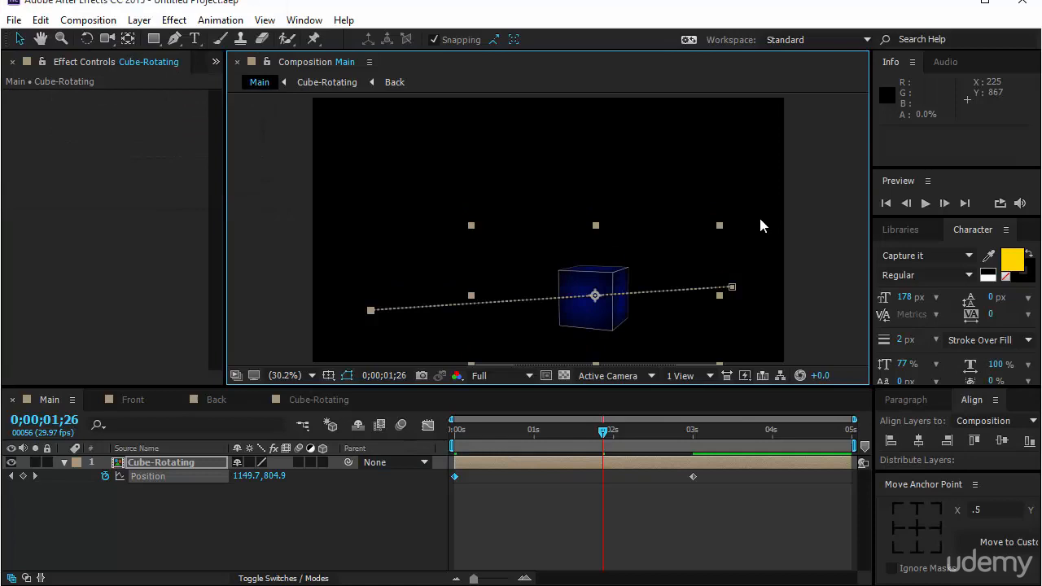
Set the last Position keyframe's spatial interpolation to Linear and move its motion path point to about 1848, 878
{"action": "right_click", "coordinate": [732, 288]}
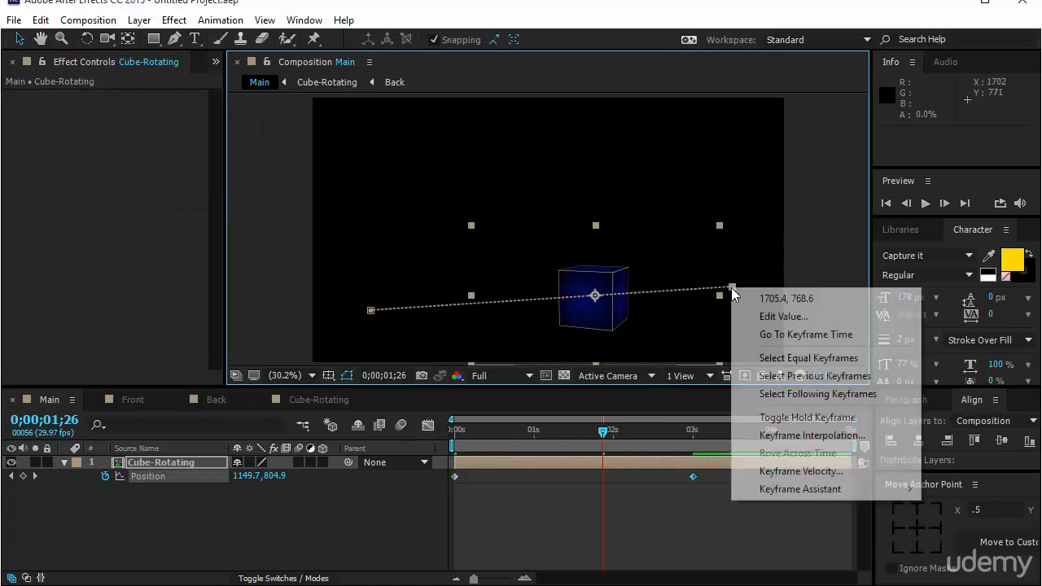
{"action": "left_click", "coordinate": [838, 439]}
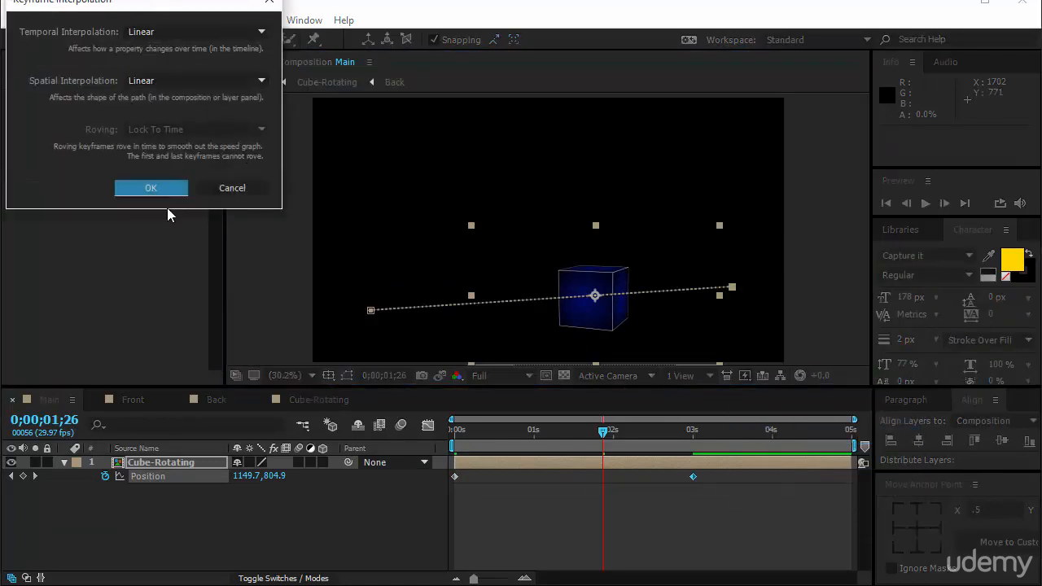
{"action": "key", "text": "Return"}
{"action": "left_click_drag", "start_coordinate": [735, 301], "coordinate": [760, 316]}
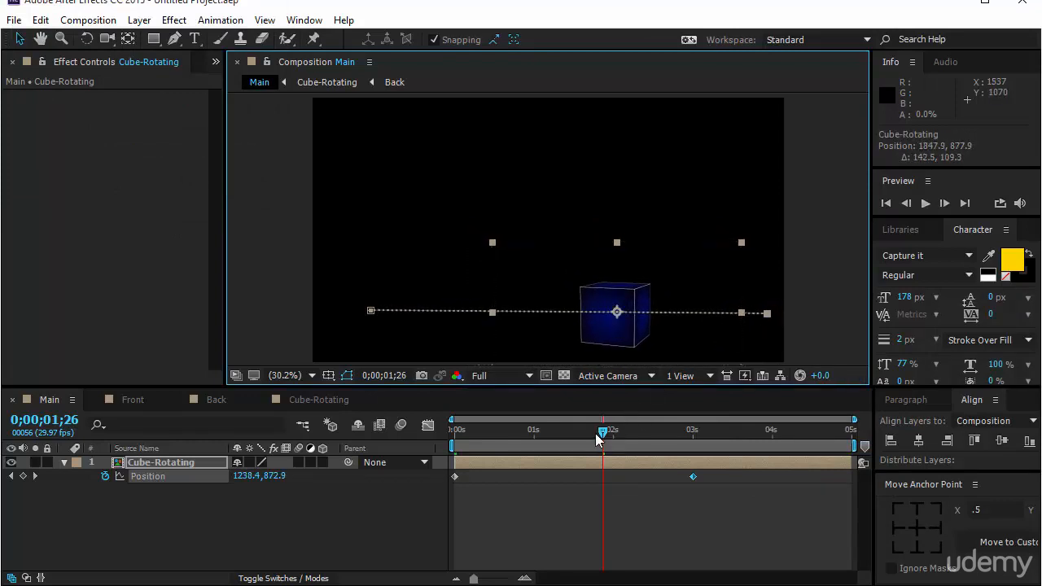
Select both Position keyframes of Cube-Rotating and time-reverse them, with the current time at 0;00;00;00
{"action": "left_click_drag", "start_coordinate": [595, 433], "coordinate": [384, 468]}
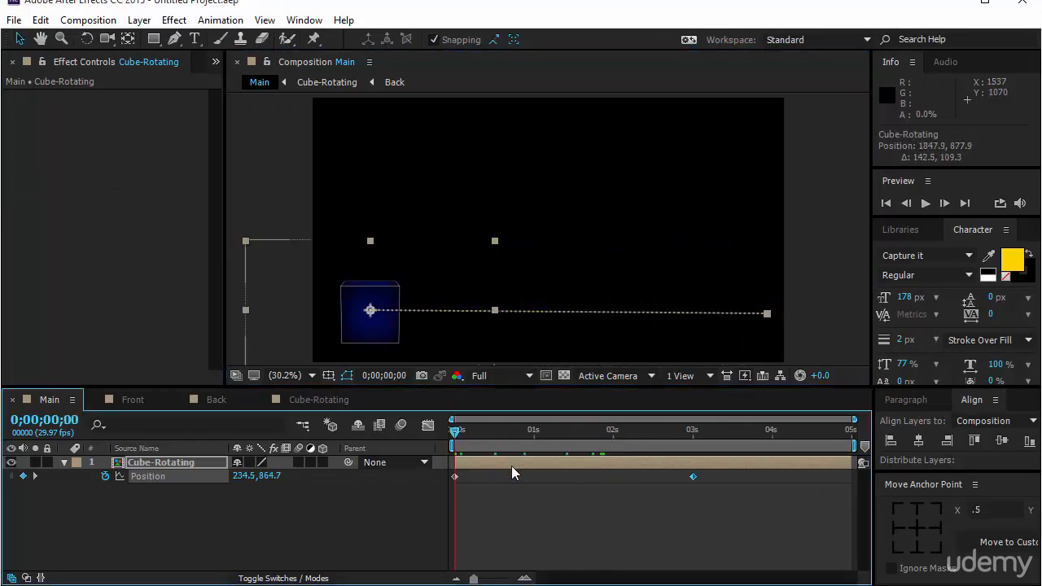
{"action": "left_click_drag", "start_coordinate": [732, 495], "coordinate": [456, 477]}
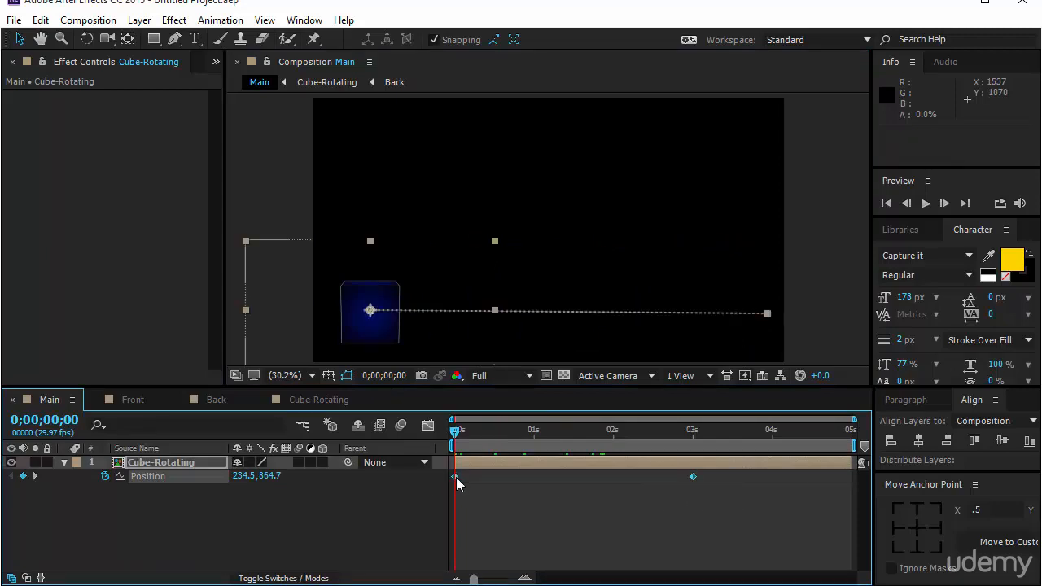
{"action": "right_click", "coordinate": [456, 477]}
{"action": "mouse_move", "coordinate": [529, 464]}
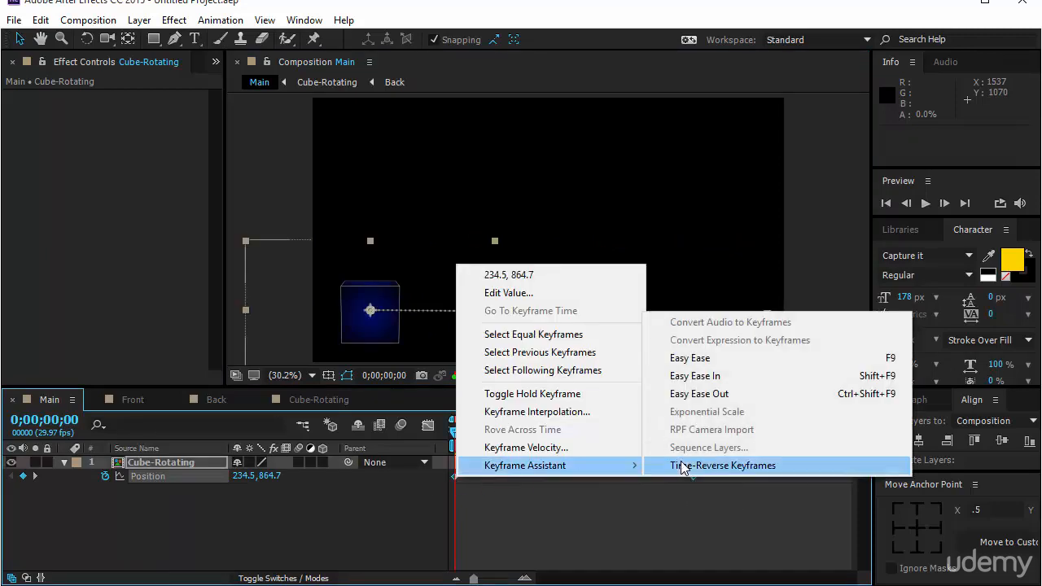
{"action": "left_click", "coordinate": [674, 465]}
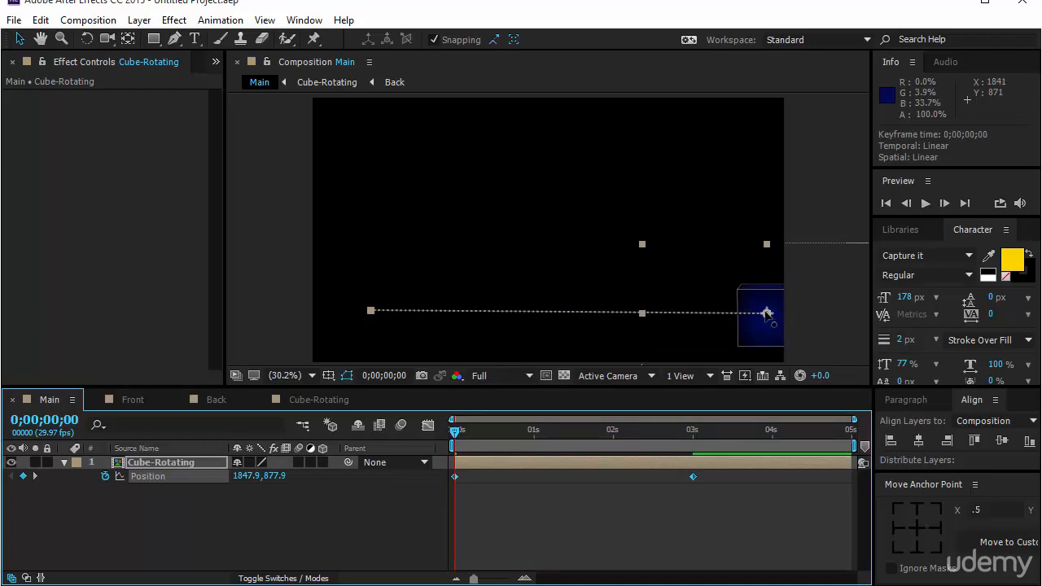
Move Cube-Rotating's starting position horizontally out of the frame to about 2086, 878 and preview the animation
{"action": "left_click_drag", "start_coordinate": [766, 314], "coordinate": [825, 313]}
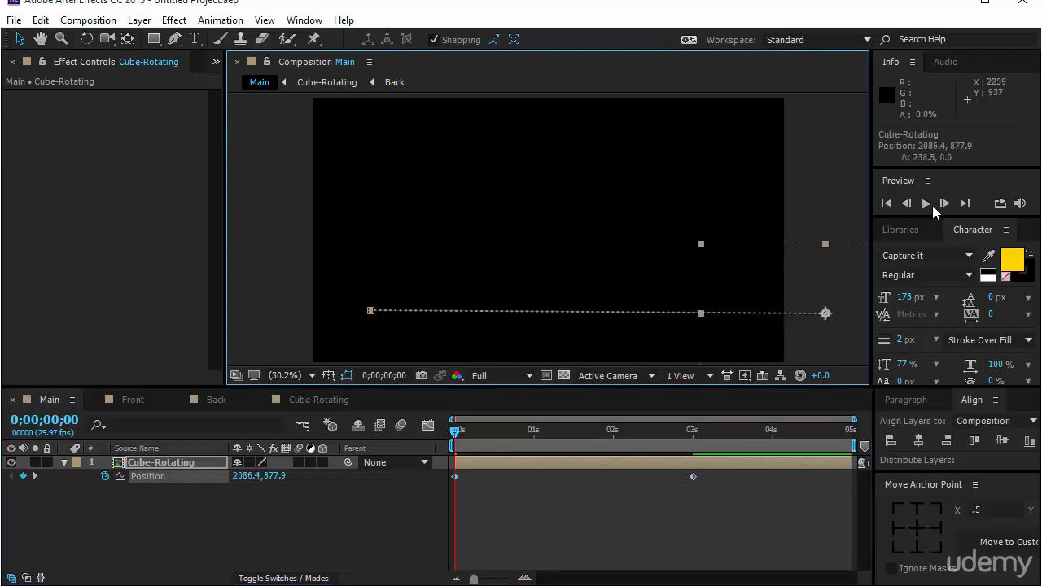
{"action": "left_click", "coordinate": [929, 204]}
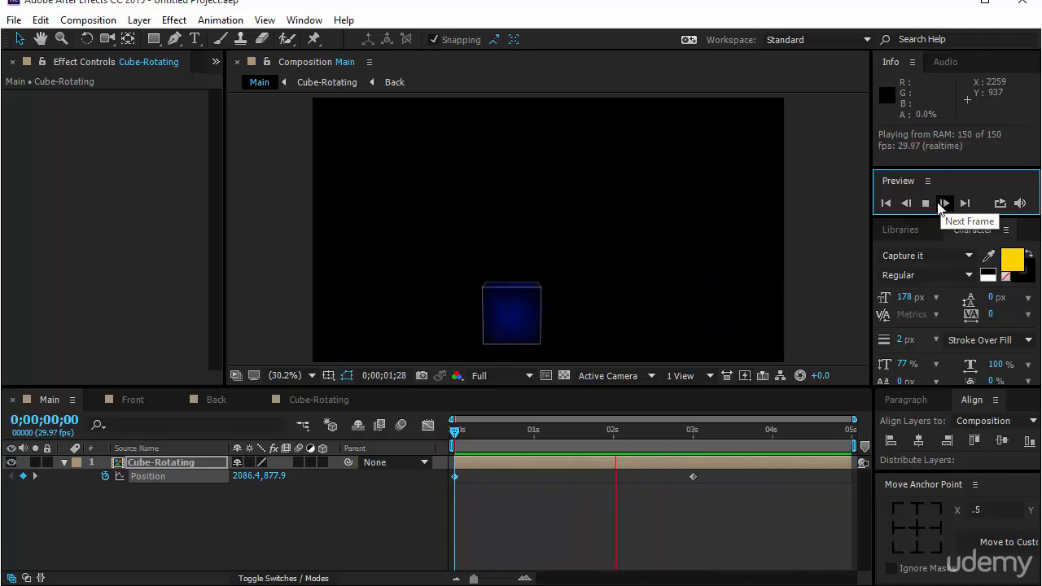
{"action": "left_click", "coordinate": [124, 526]}
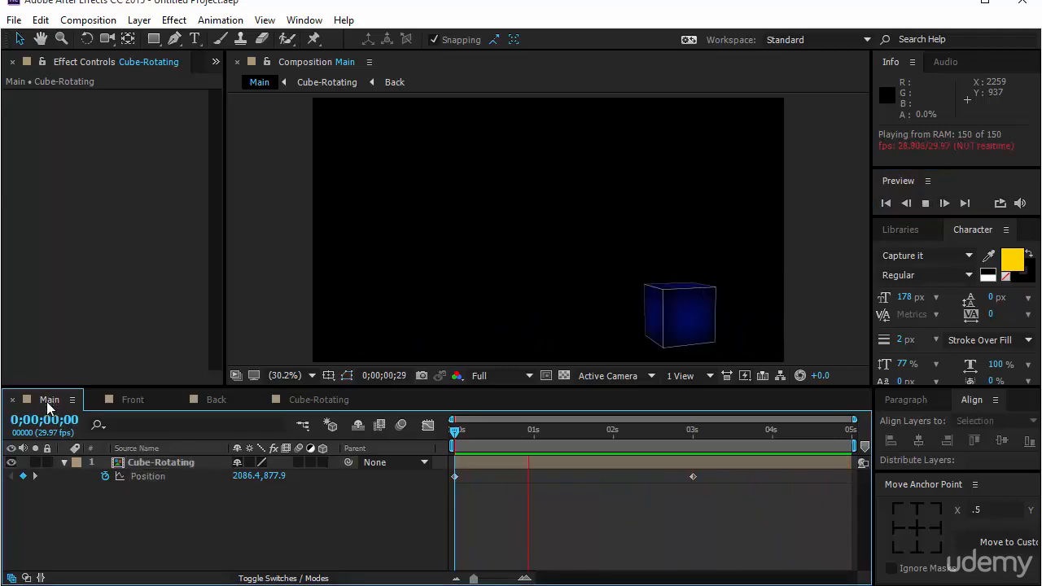
Set the Main composition's duration to 30 seconds
{"action": "right_click", "coordinate": [49, 407]}
{"action": "left_click", "coordinate": [148, 120]}
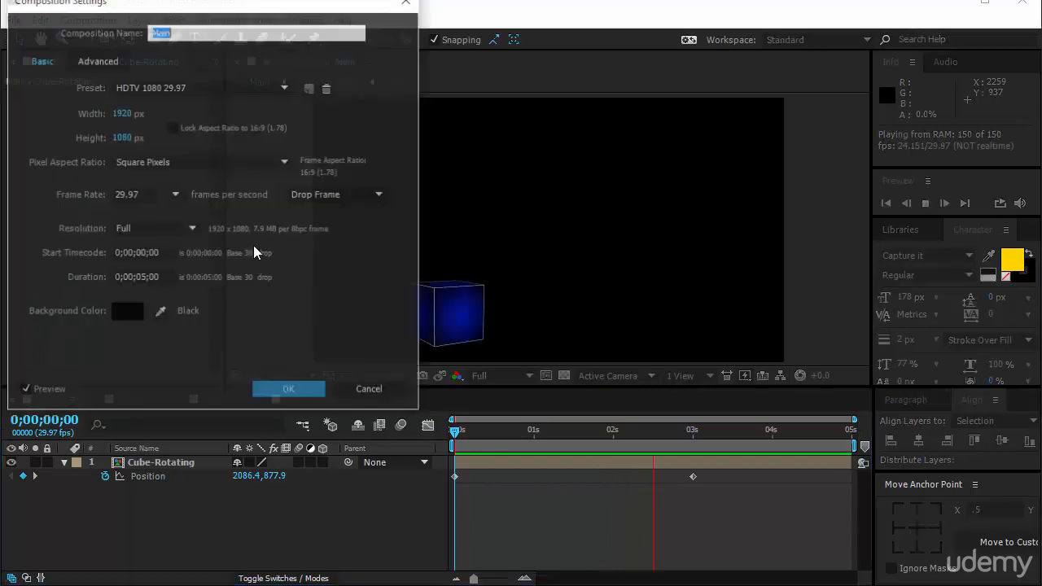
{"action": "left_click", "coordinate": [163, 278]}
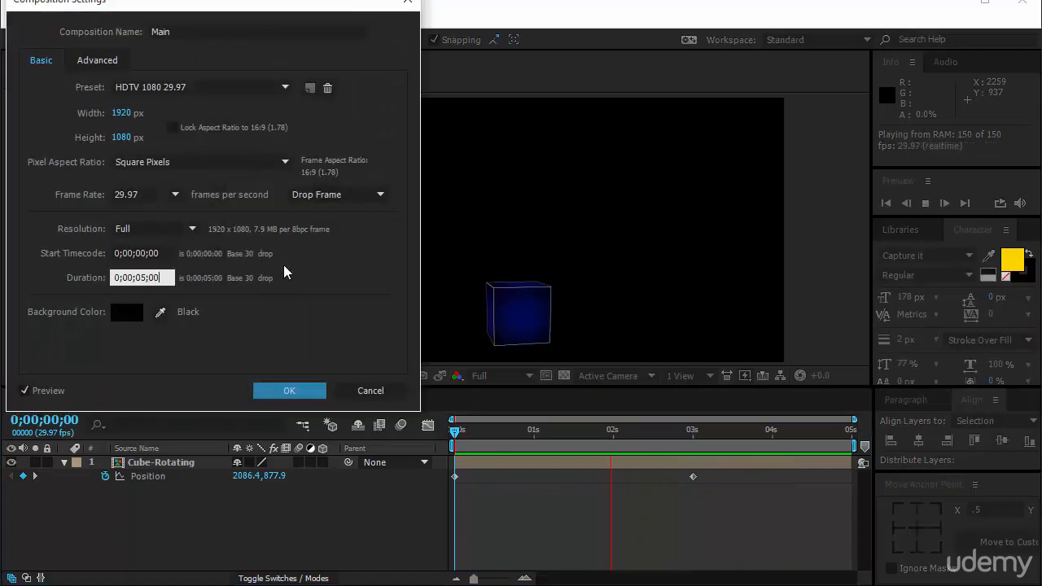
{"action": "key", "text": "BackSpace"}
{"action": "key", "text": "BackSpace"}
{"action": "key", "text": "BackSpace"}
{"action": "key", "text": "BackSpace"}
{"action": "key", "text": "BackSpace"}
{"action": "key", "text": "BackSpace"}
{"action": "key", "text": "BackSpace"}
{"action": "key", "text": "BackSpace"}
{"action": "key", "text": "BackSpace"}
{"action": "key", "text": "BackSpace"}
{"action": "type", "text": "30."}
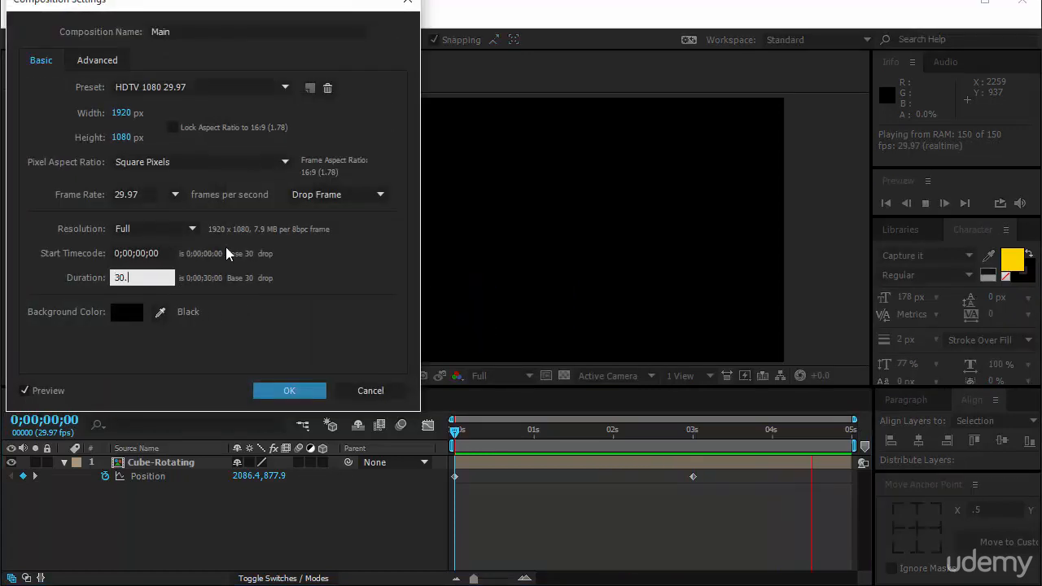
{"action": "key", "text": "Return"}
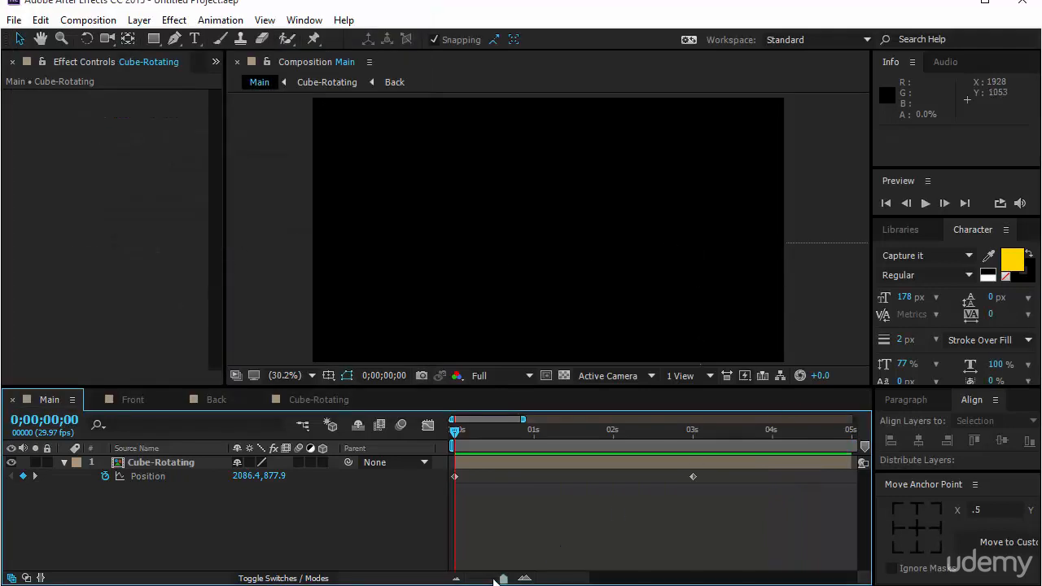
Extend the Cube-Rotating layer's out point to the end of the 30-second timeline and preview the composition
{"action": "left_click_drag", "start_coordinate": [503, 579], "coordinate": [474, 578]}
{"action": "left_click_drag", "start_coordinate": [526, 463], "coordinate": [784, 462]}
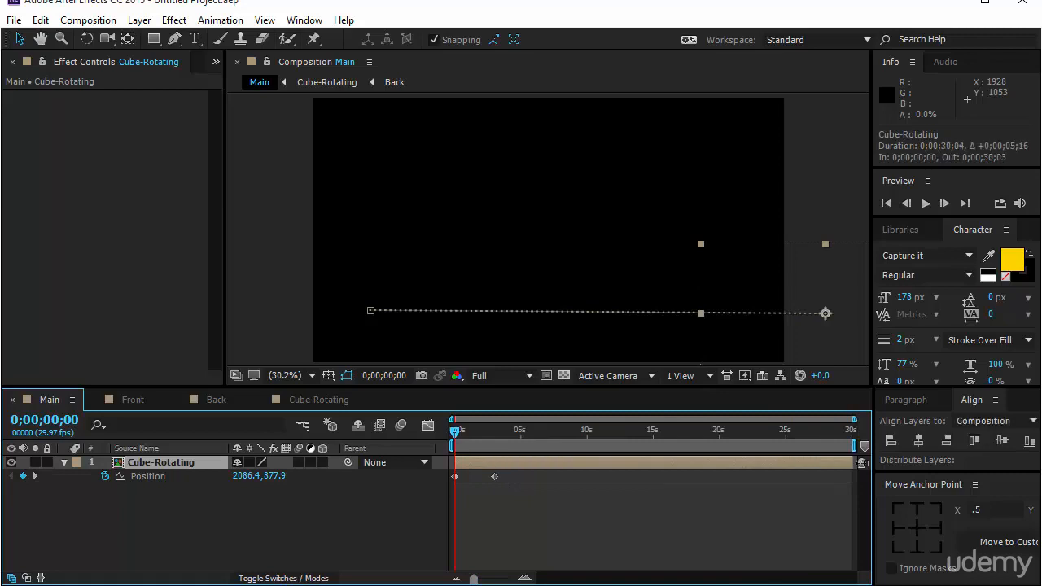
{"action": "left_click", "coordinate": [849, 493]}
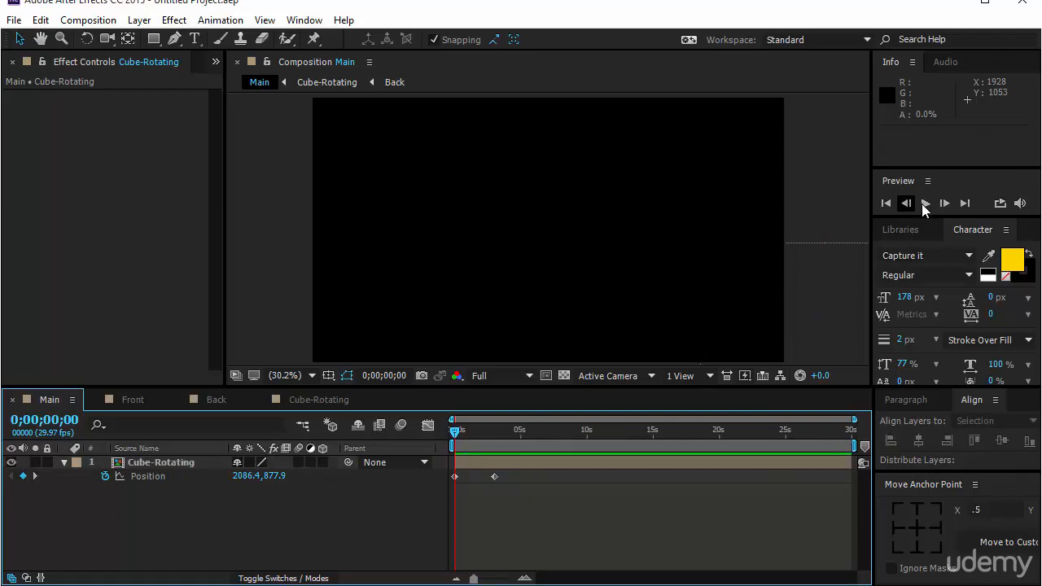
{"action": "left_click", "coordinate": [924, 203]}
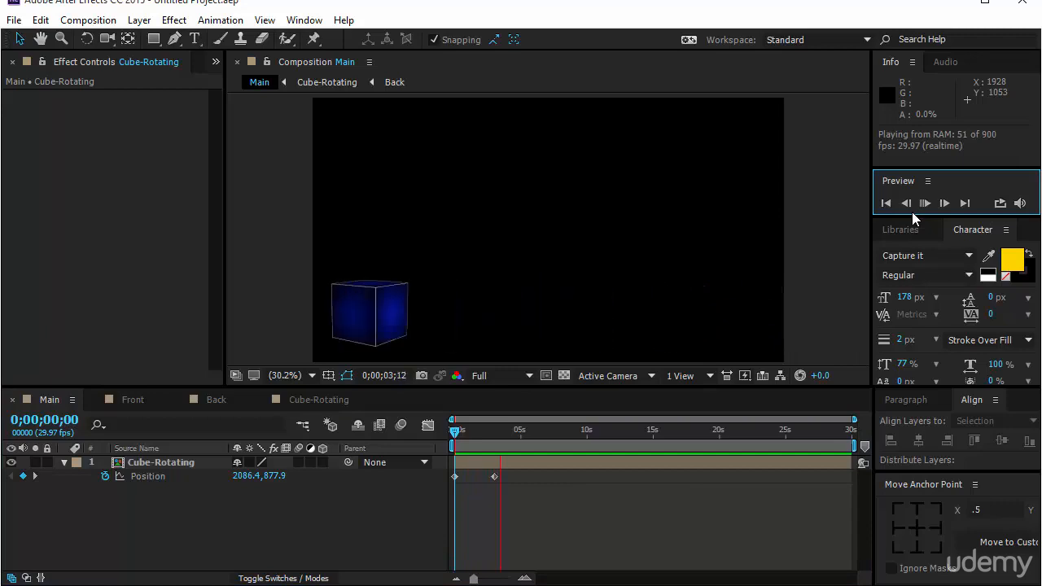
Show Cube-Rotating's Time Remap keyframes and move the second one to about 8 seconds to slow the rotation
{"action": "left_click", "coordinate": [202, 462]}
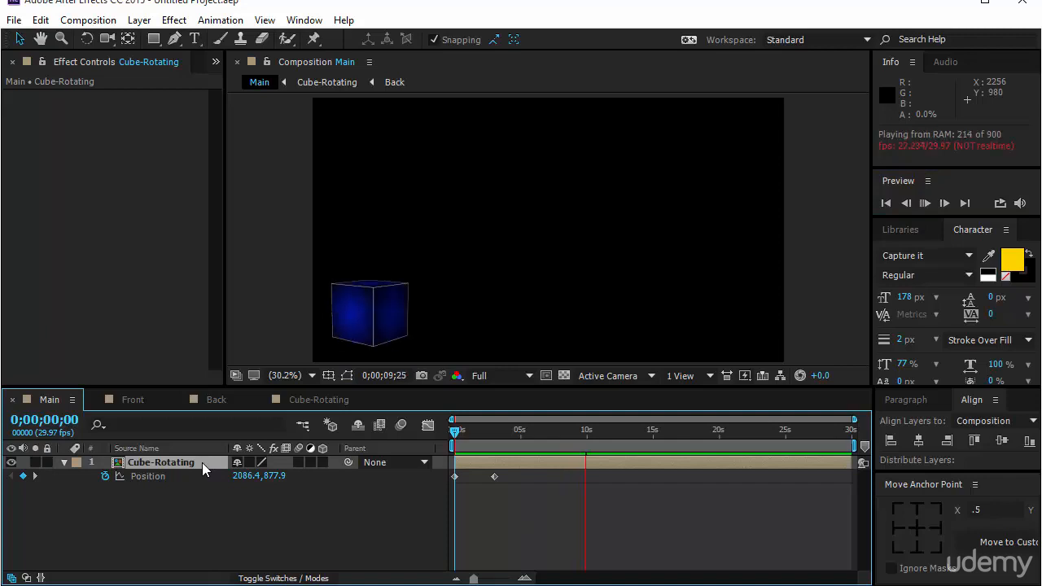
{"action": "key", "text": "ctrl+alt+t"}
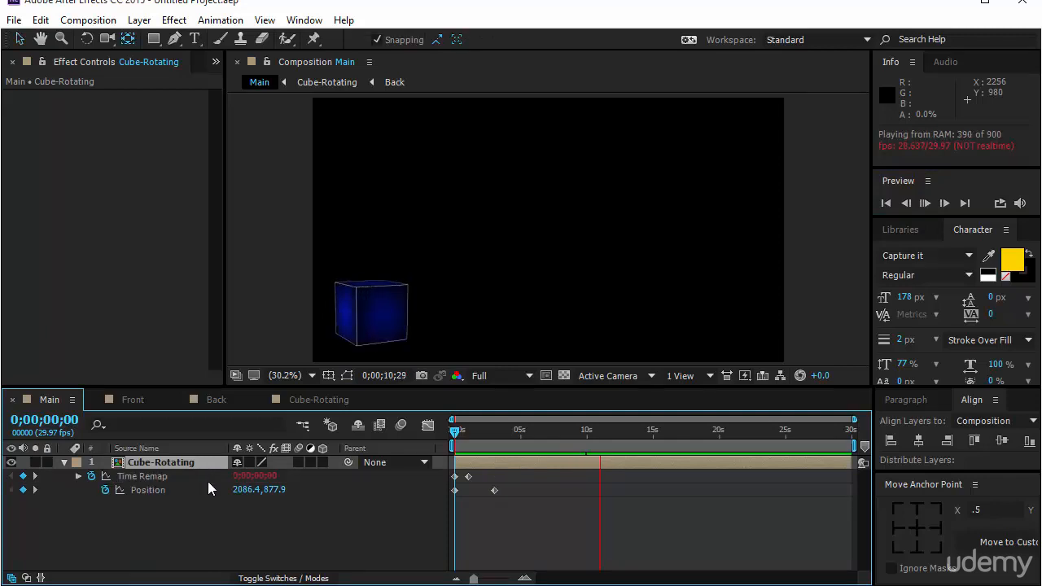
{"action": "left_click", "coordinate": [469, 477]}
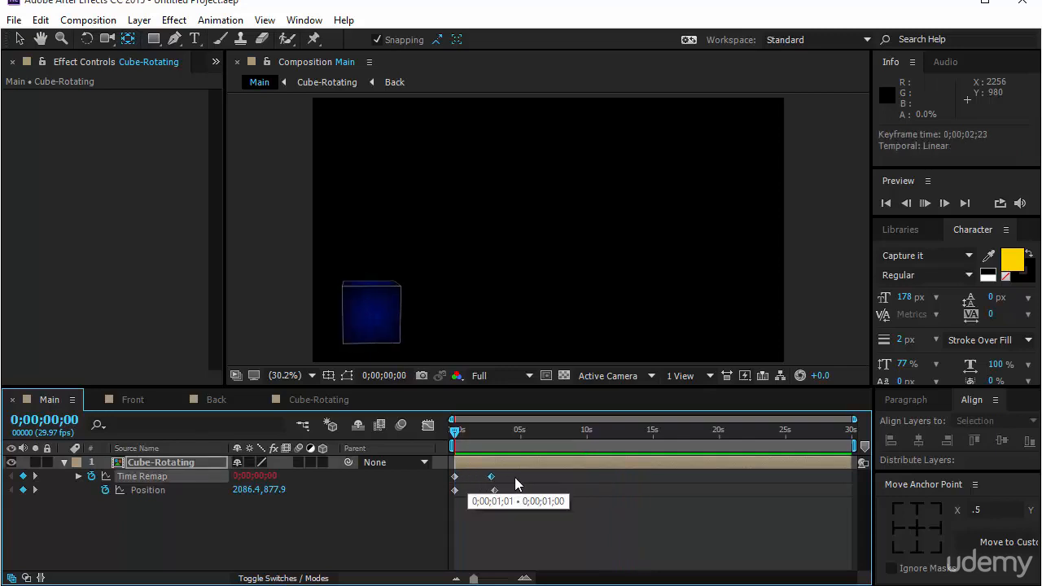
{"action": "left_click_drag", "start_coordinate": [569, 480], "coordinate": [558, 480]}
Preview Main from the beginning to check the cube's slower rotation as it moves across the frame
{"action": "key", "text": "space"}
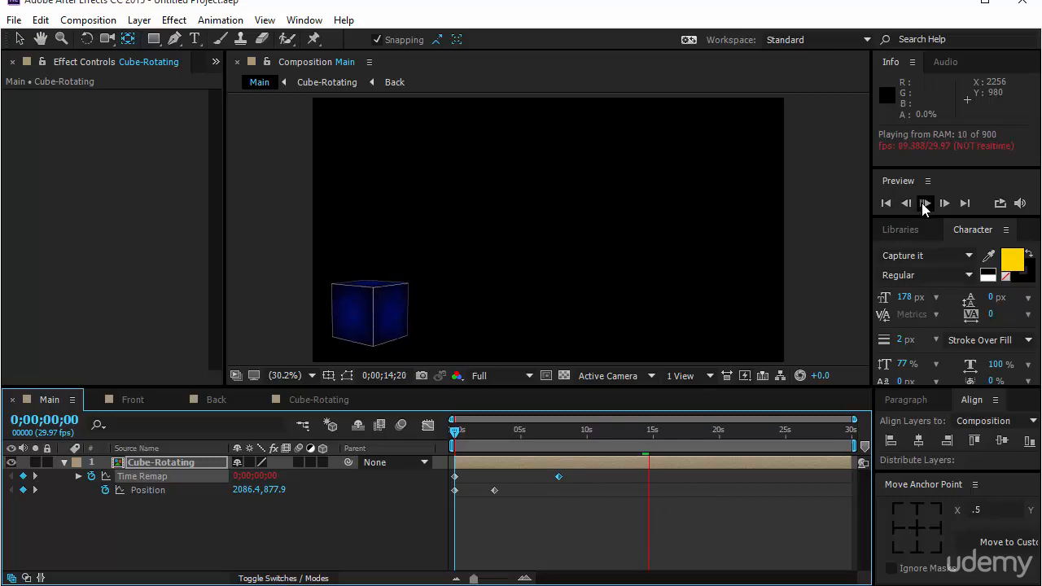
{"action": "left_click", "coordinate": [924, 205]}
{"action": "left_click", "coordinate": [925, 206]}
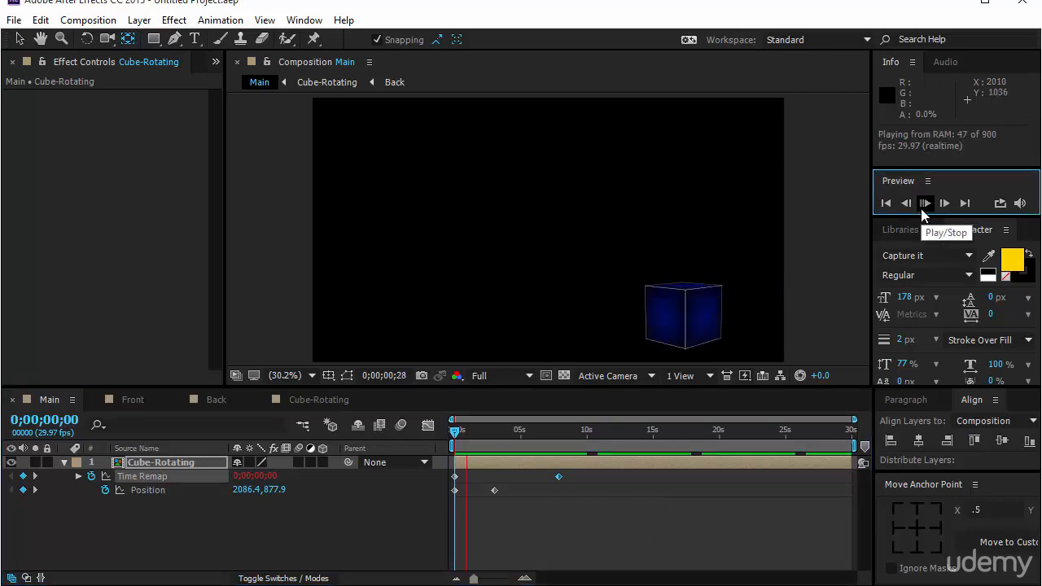